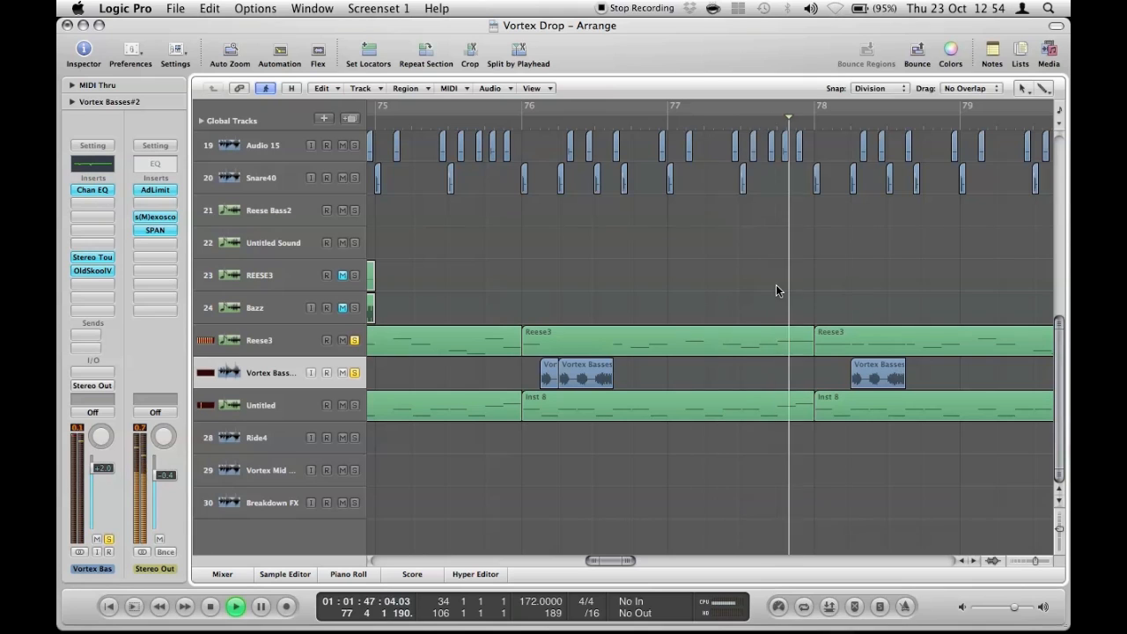
- Open the Reese3 region starting at bar 74 in the Piano Roll and examine its note pattern
scroll(777, 291, "left", 5)
double_click(504, 345)
scroll(382, 238, "down", 1)
scroll(381, 239, "left", 3)
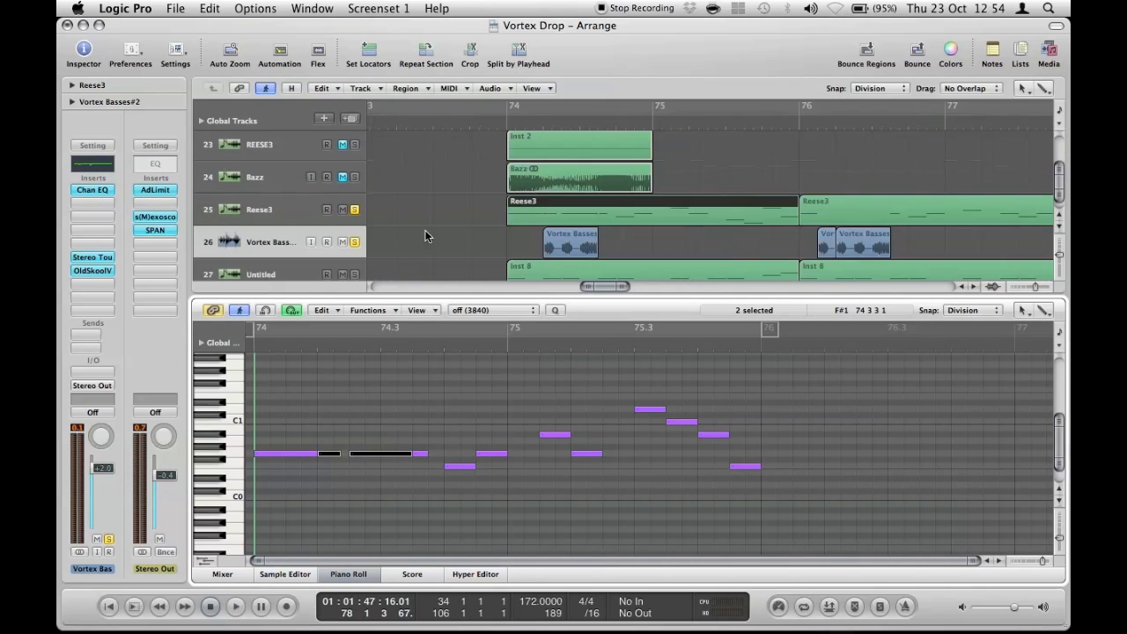
scroll(426, 130, "left", 2)
- Close the Piano Roll and play the unsoloed arrangement from just before bar 73 through the drop
left_click(450, 128)
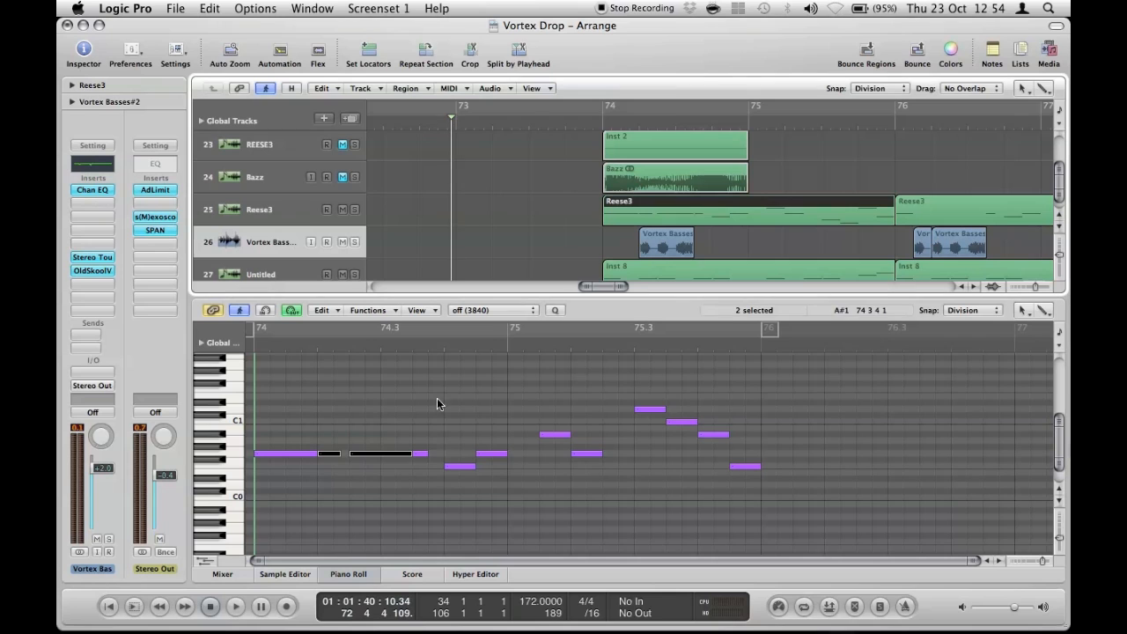
left_click(372, 572)
key("space")
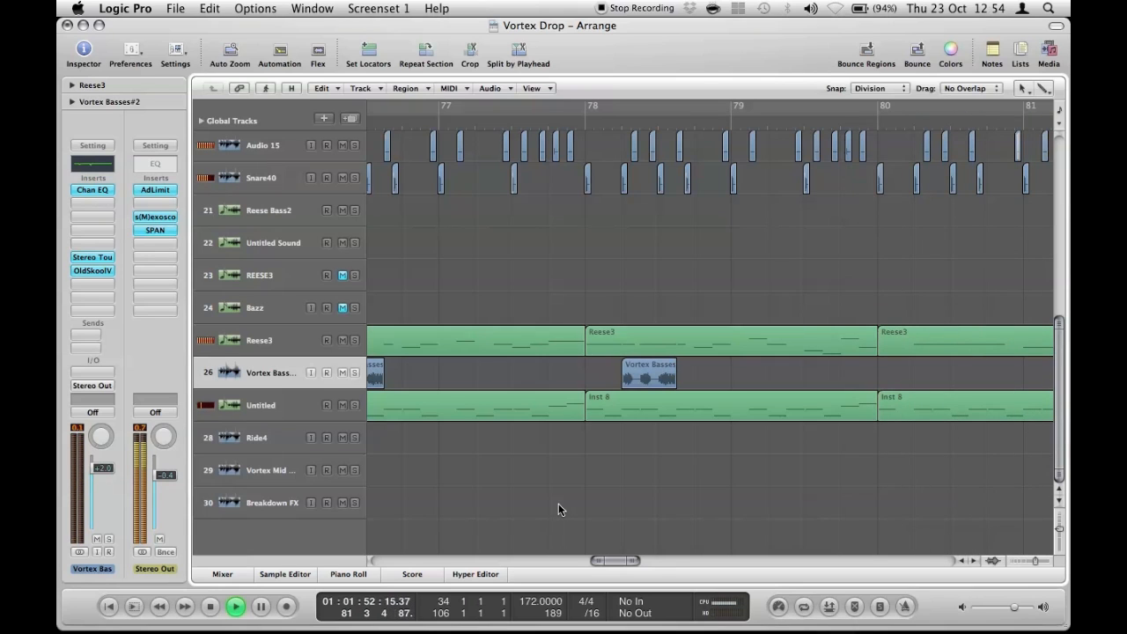
key("space")
scroll(734, 493, "left", 3)
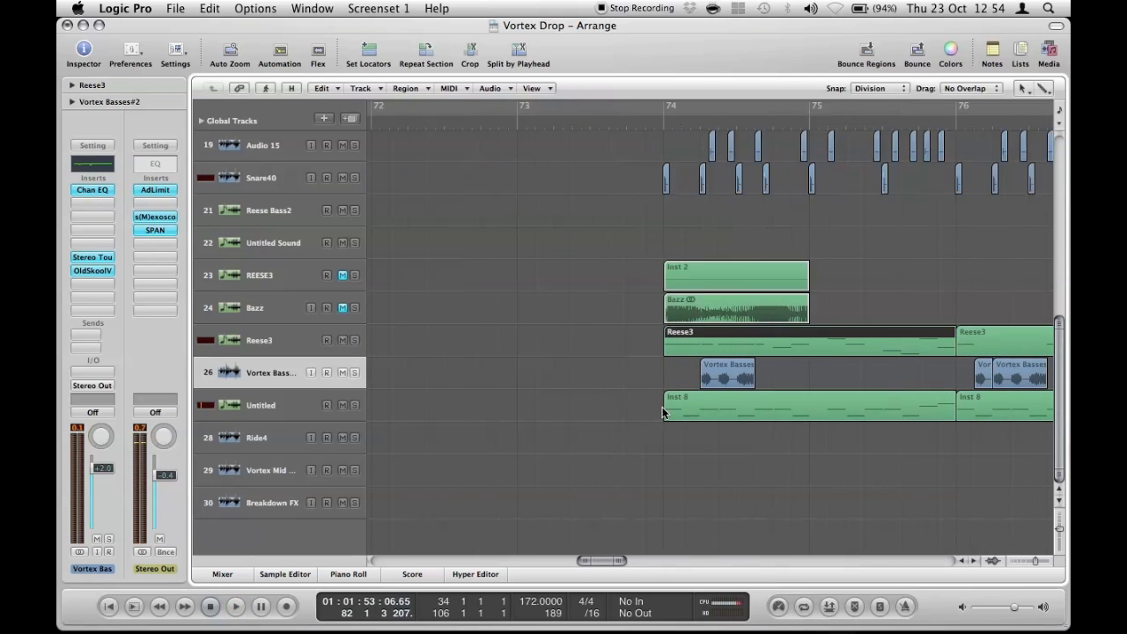
left_click(663, 411)
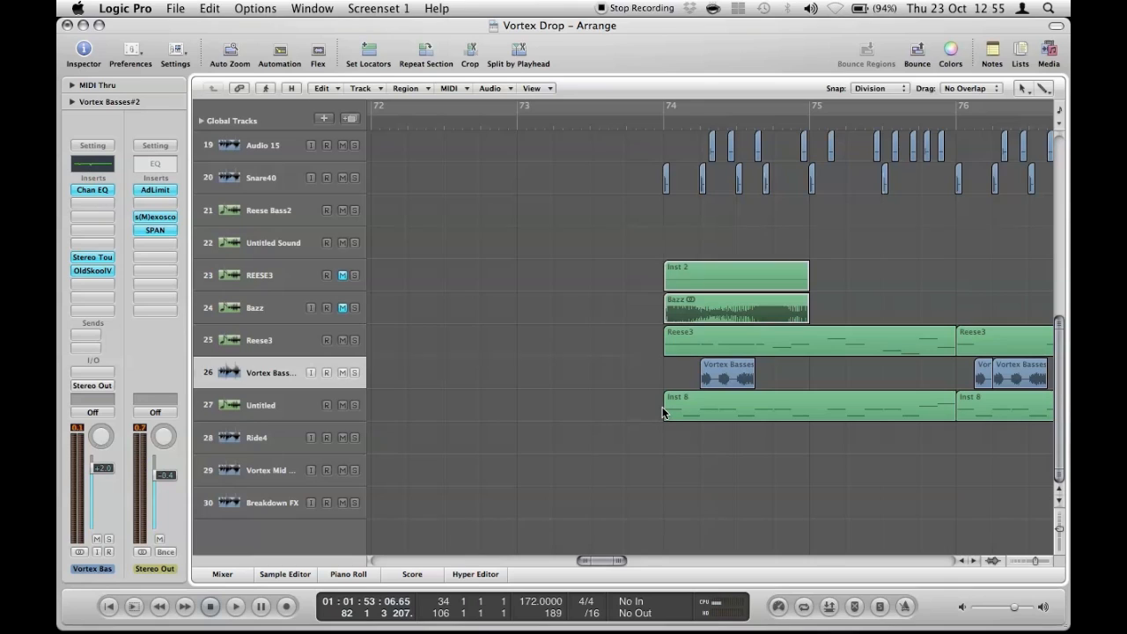
- Inspect the REESE3 track's Massive instrument and the Bazz track's channel strip
left_click(288, 282)
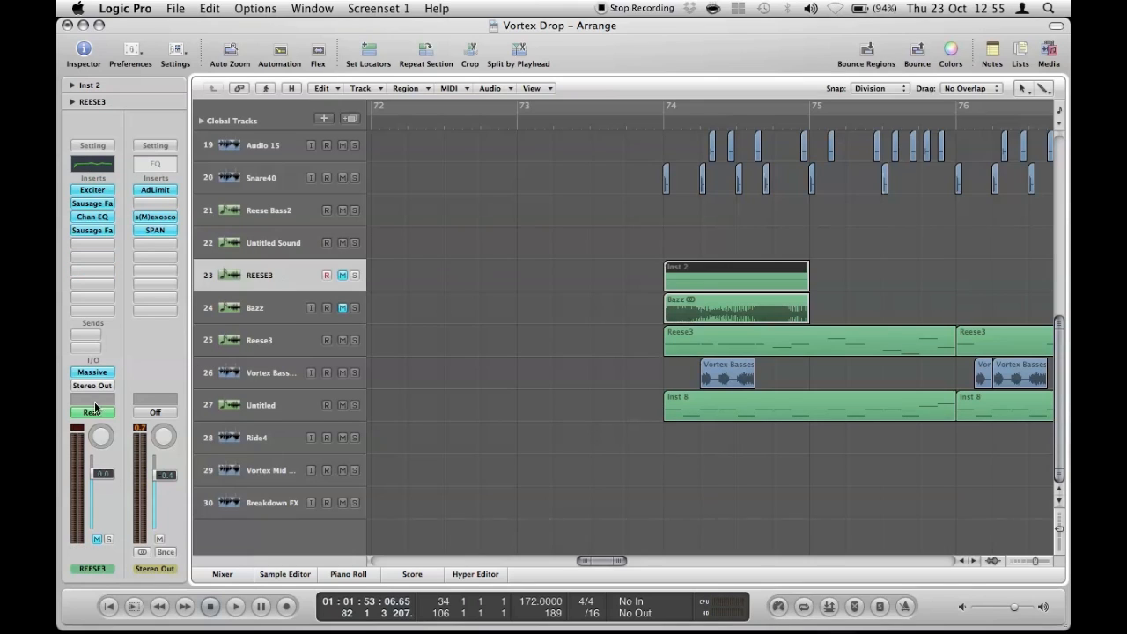
left_click(95, 375)
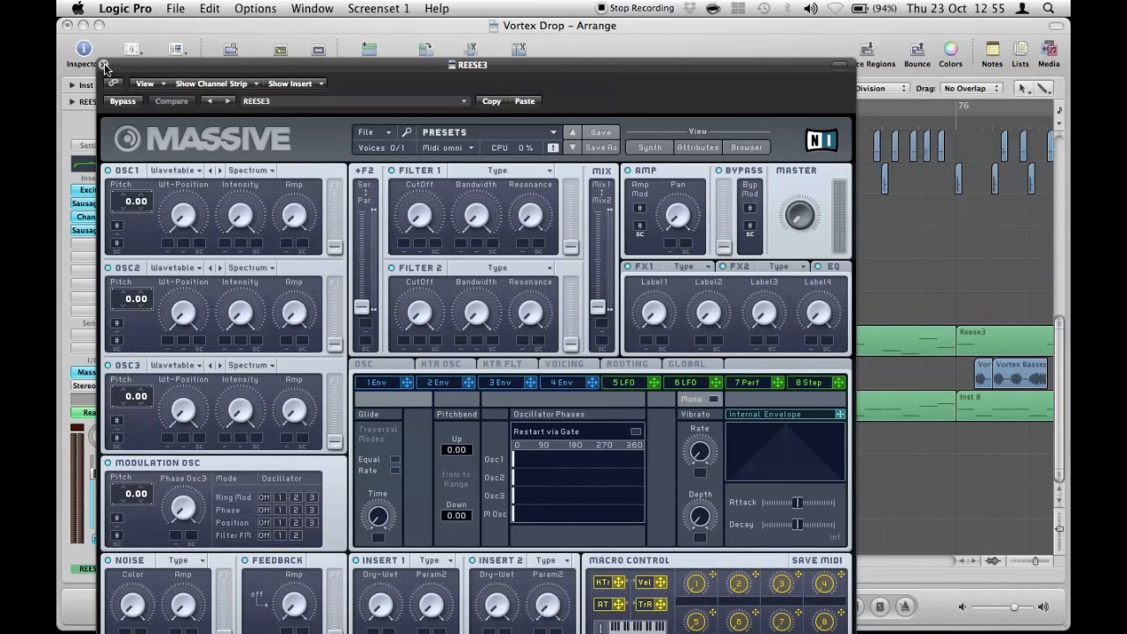
left_click(103, 67)
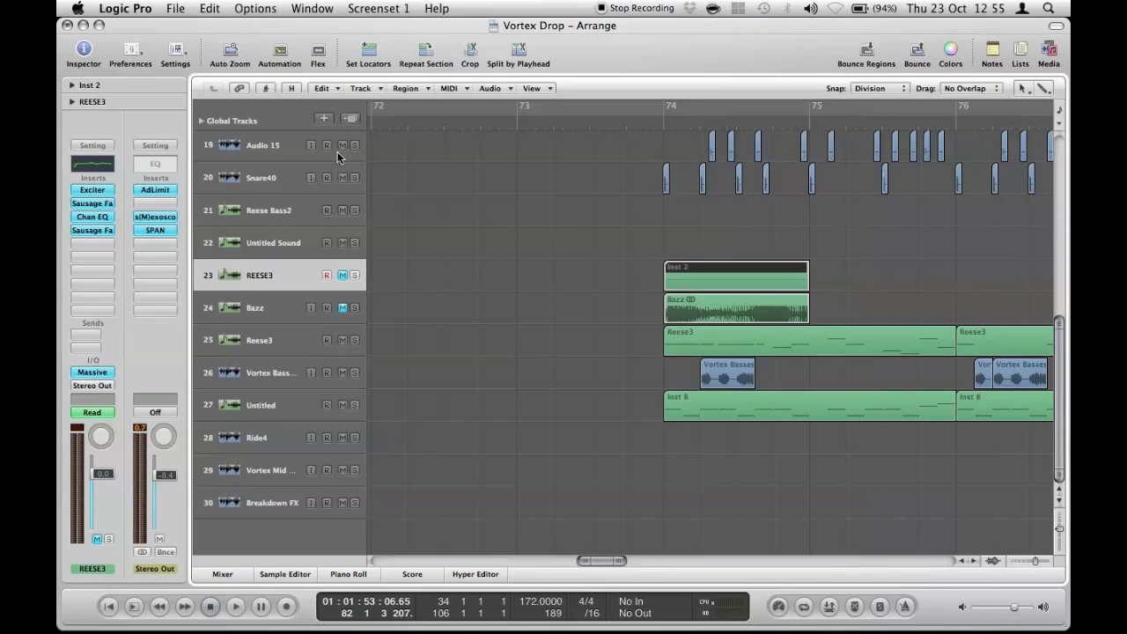
left_click(249, 310)
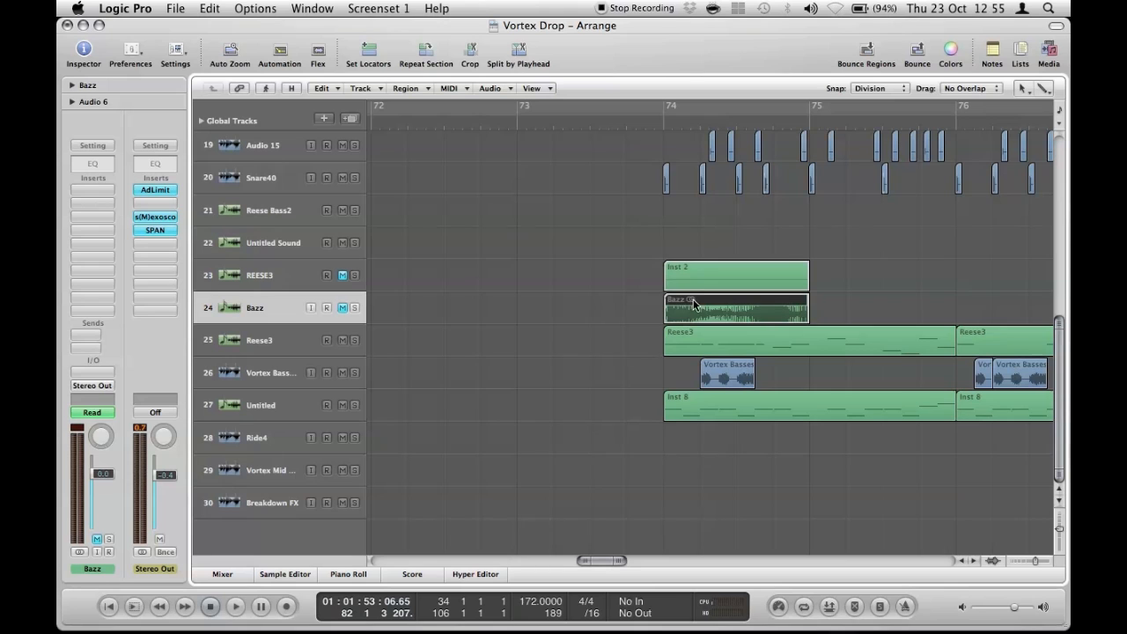
- Open Serum on the Reese3 track and vary its wavetable position and macro knobs while auditioning notes with Musical Typing
left_click(283, 335)
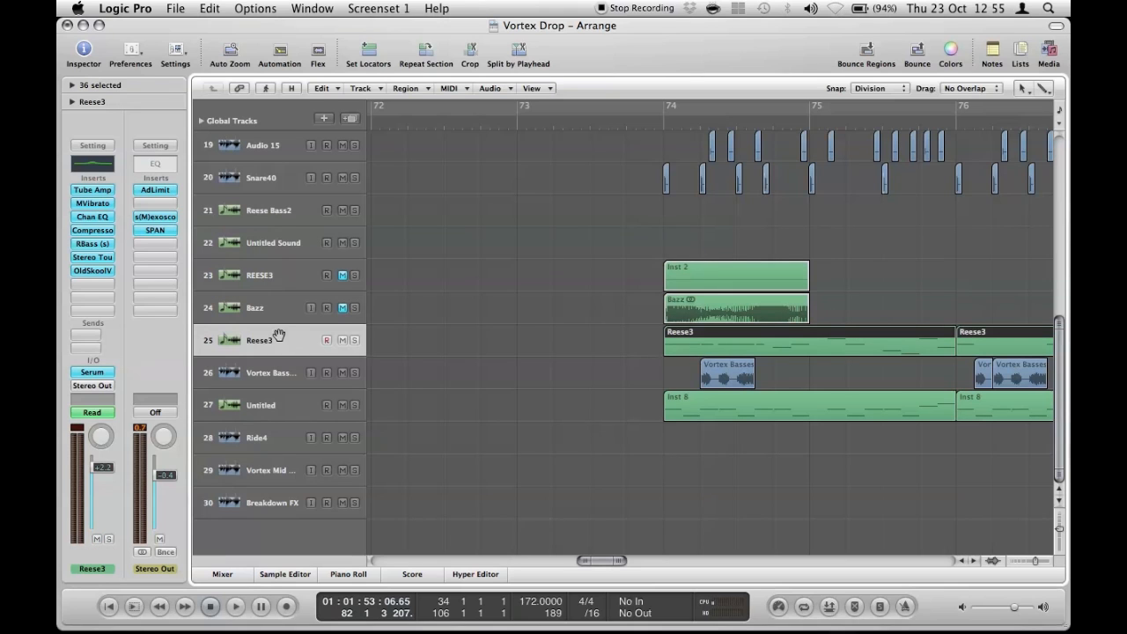
left_click(92, 373)
key("Caps_Lock")
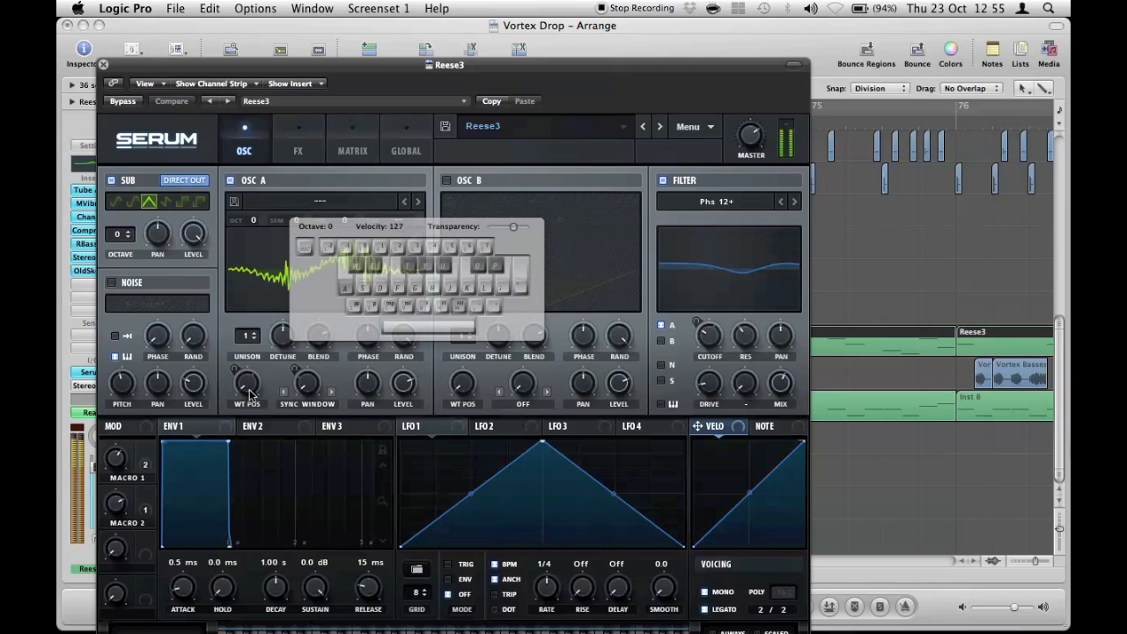
left_click(250, 397)
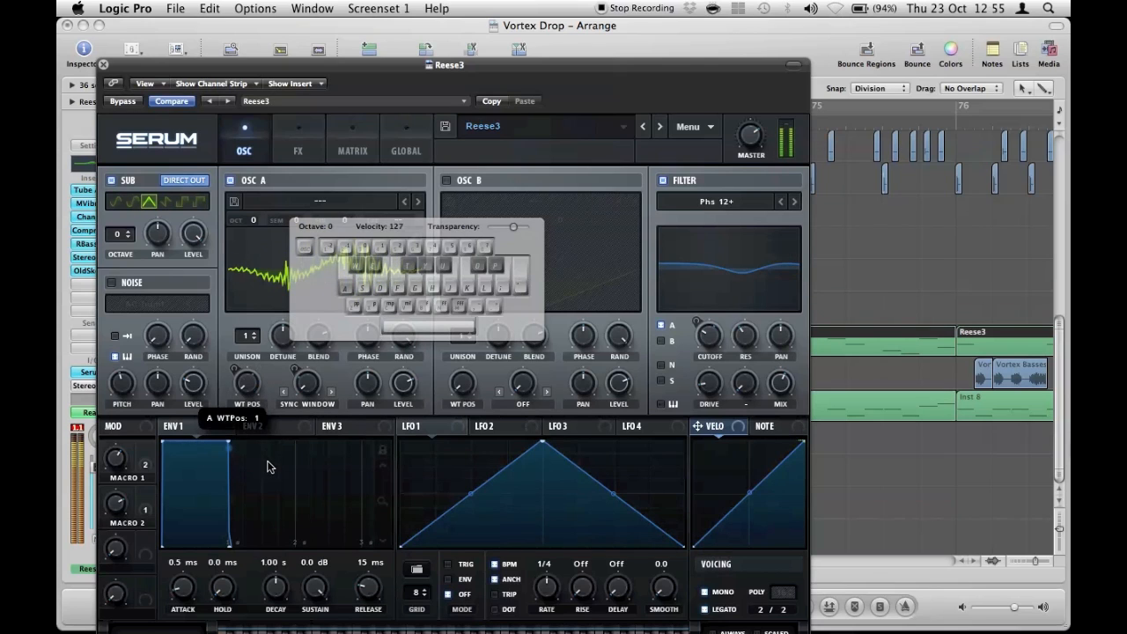
mouse_move(119, 459)
left_mouse_down()
mouse_move(159, 617)
mouse_move(144, 394)
mouse_move(170, 573)
mouse_move(153, 488)
mouse_move(117, 486)
mouse_move(128, 488)
mouse_move(151, 603)
mouse_move(131, 462)
left_mouse_up()
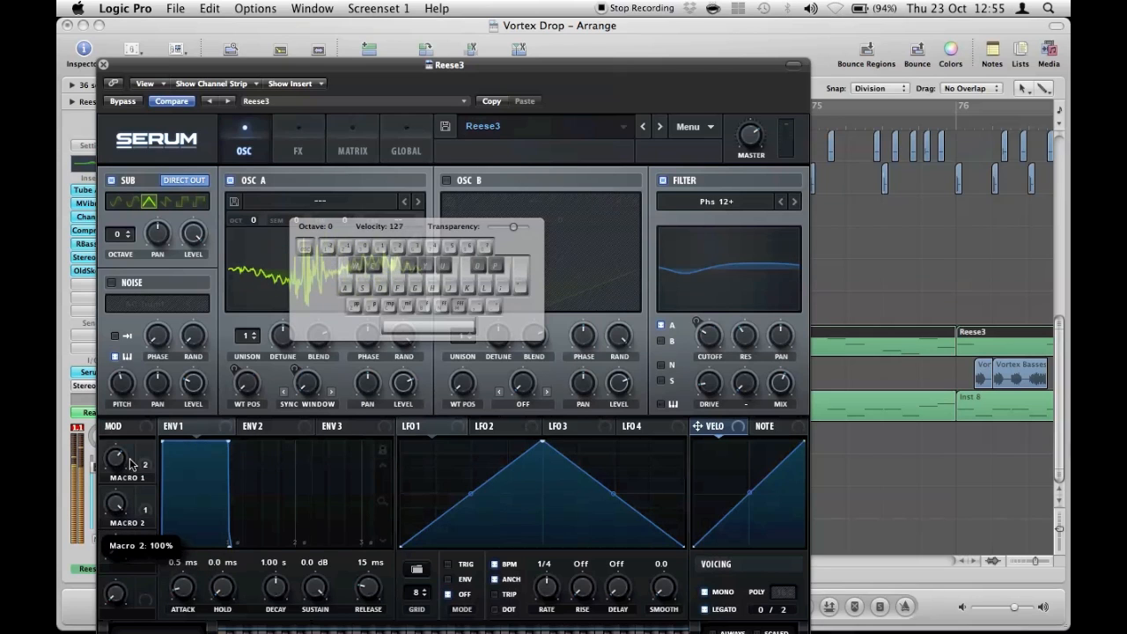
left_click(104, 64)
key("super+k")
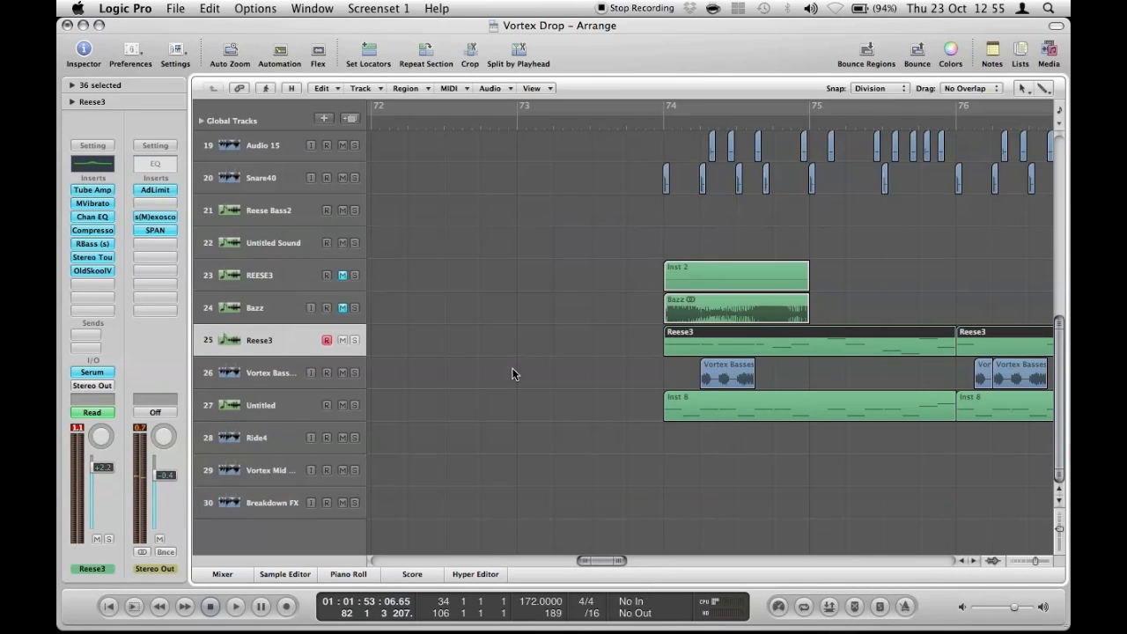
- Show track automation and audition the soloed Reese3 track from bar 74 to examine its Macro 1 curve
key("a")
left_click(663, 123)
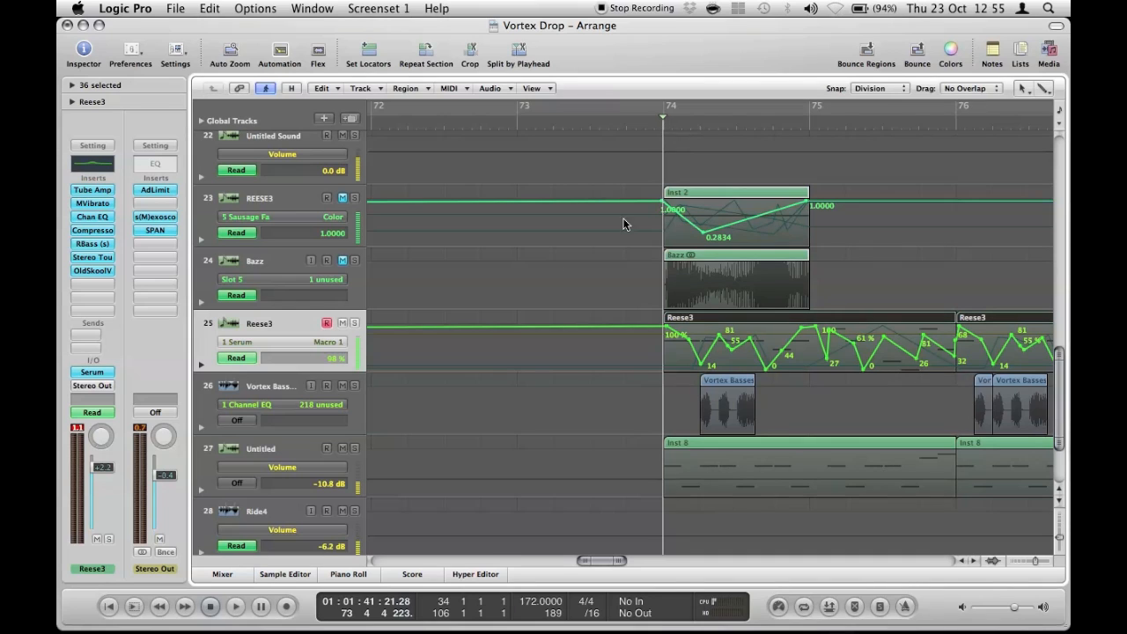
left_click(354, 323)
key("space")
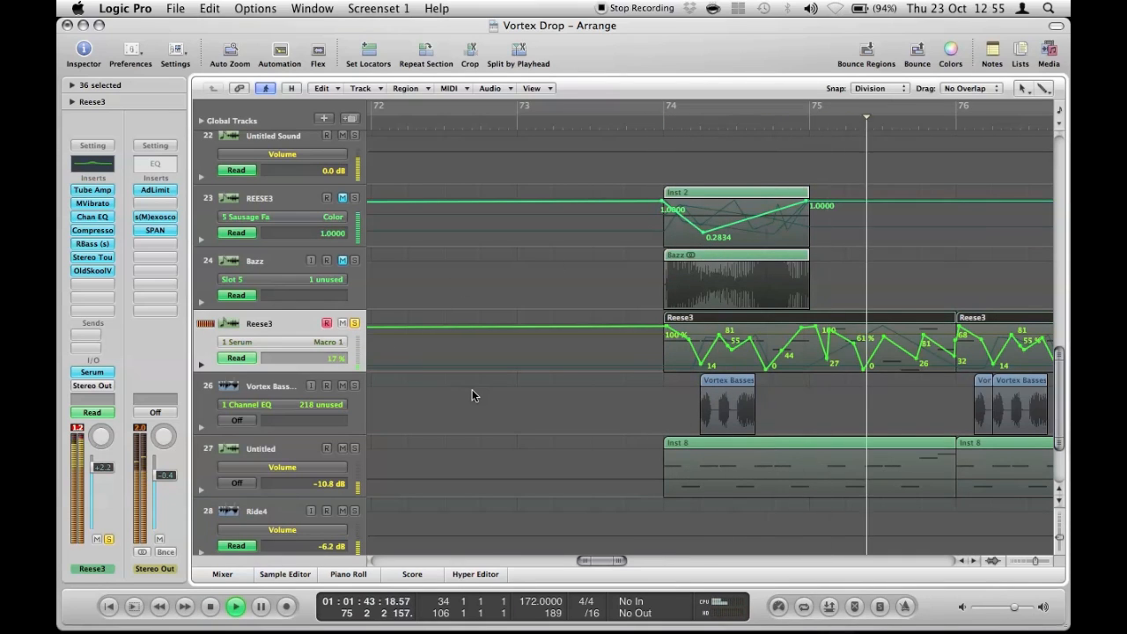
key("space")
left_click(355, 323)
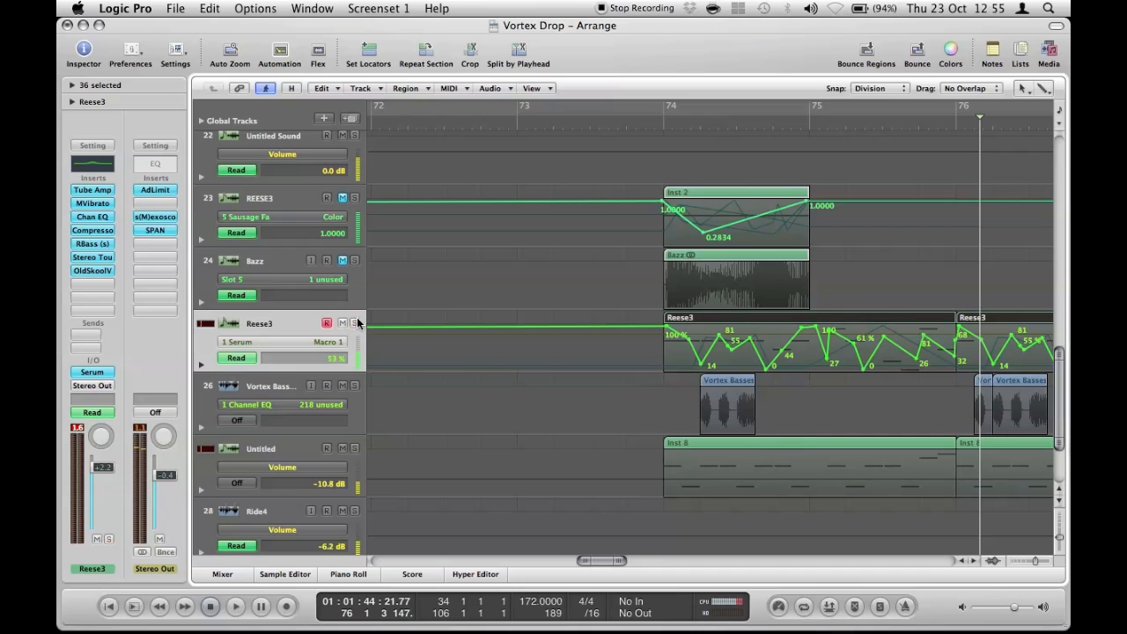
key("a")
left_click(532, 371)
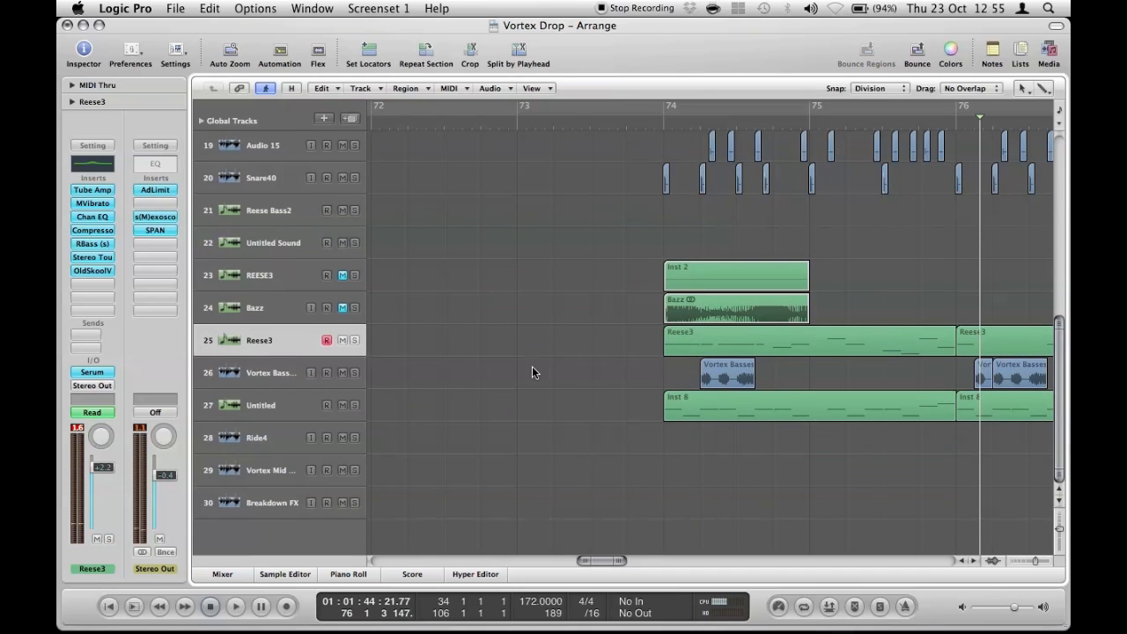
- Solo the Vortex Basses audio track and audition its first region after bar 74
scroll(532, 370, "right", 5)
scroll(520, 368, "up", 1)
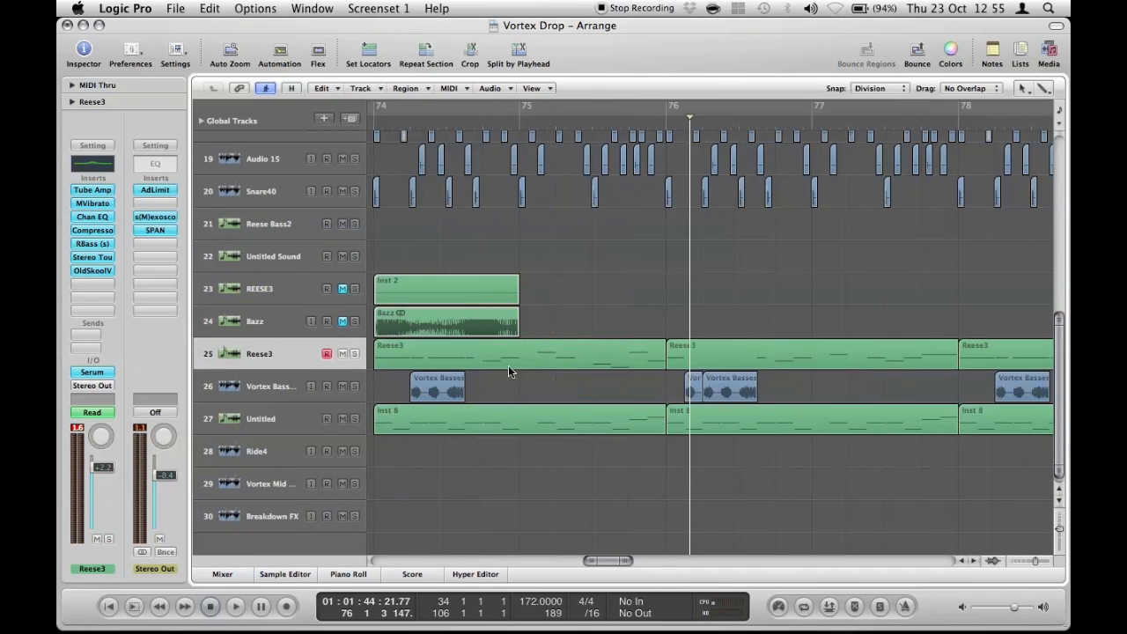
left_click(278, 384)
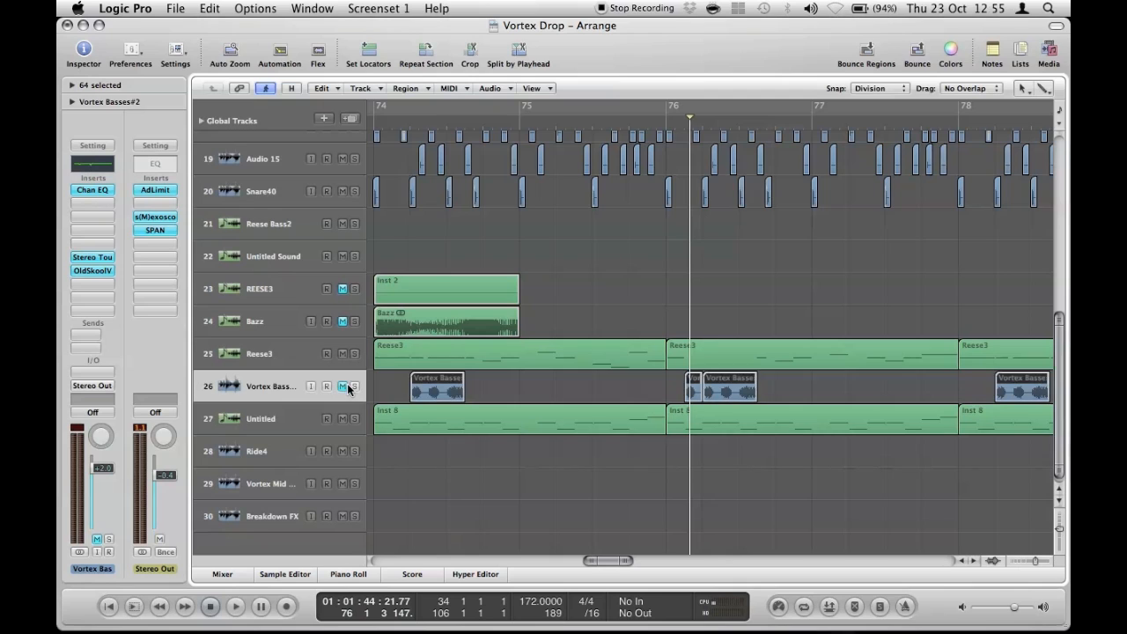
left_click(406, 122)
key("space")
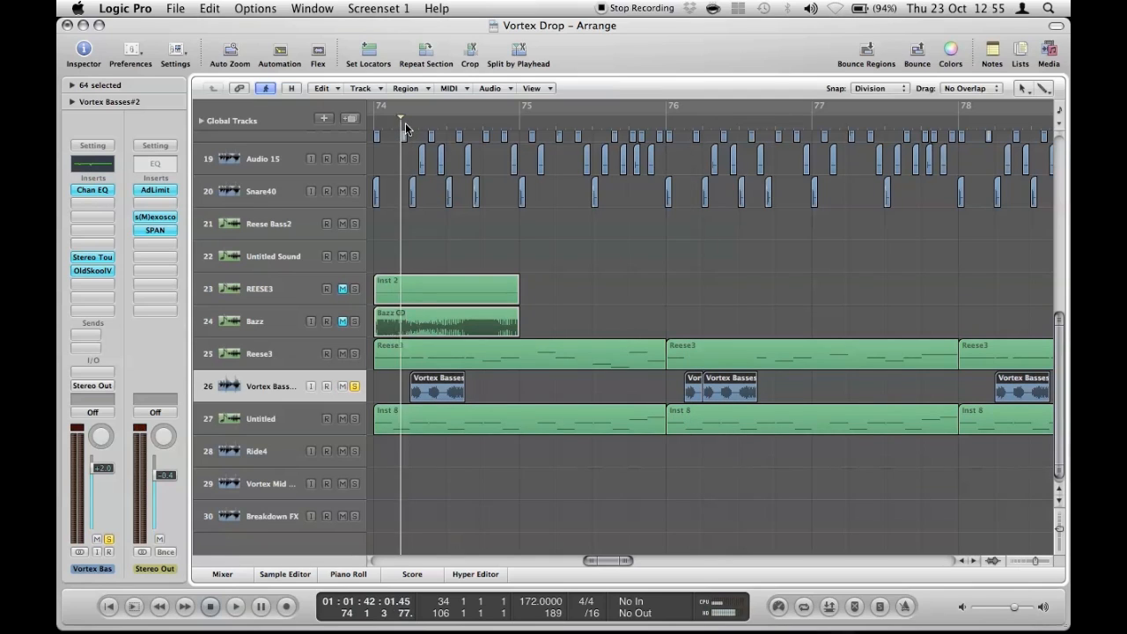
key("space")
left_click(353, 386)
- Examine and audition the Serum patch on the Reese Bass2 track, then close the plug-in
left_click(299, 234)
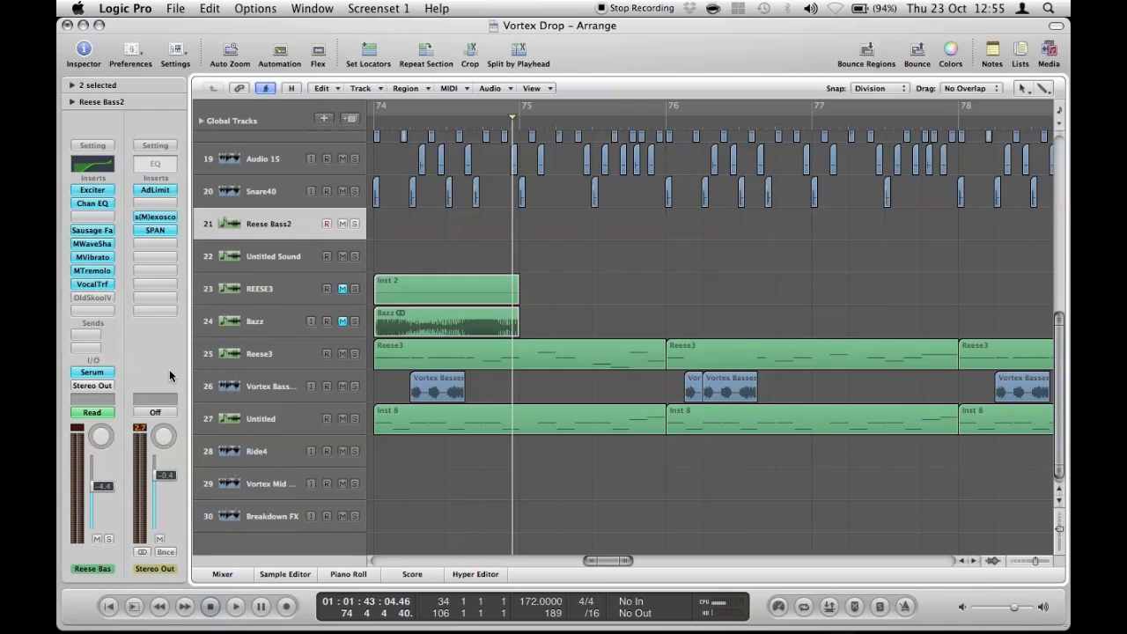
left_click(92, 373)
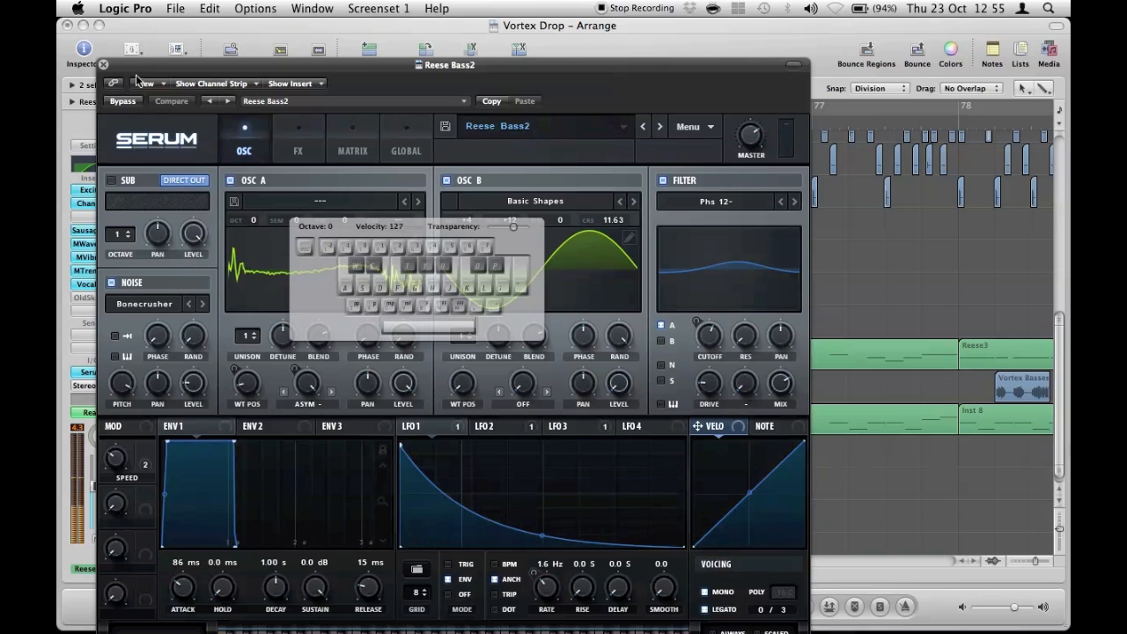
left_click(103, 64)
scroll(622, 451, "left", 3)
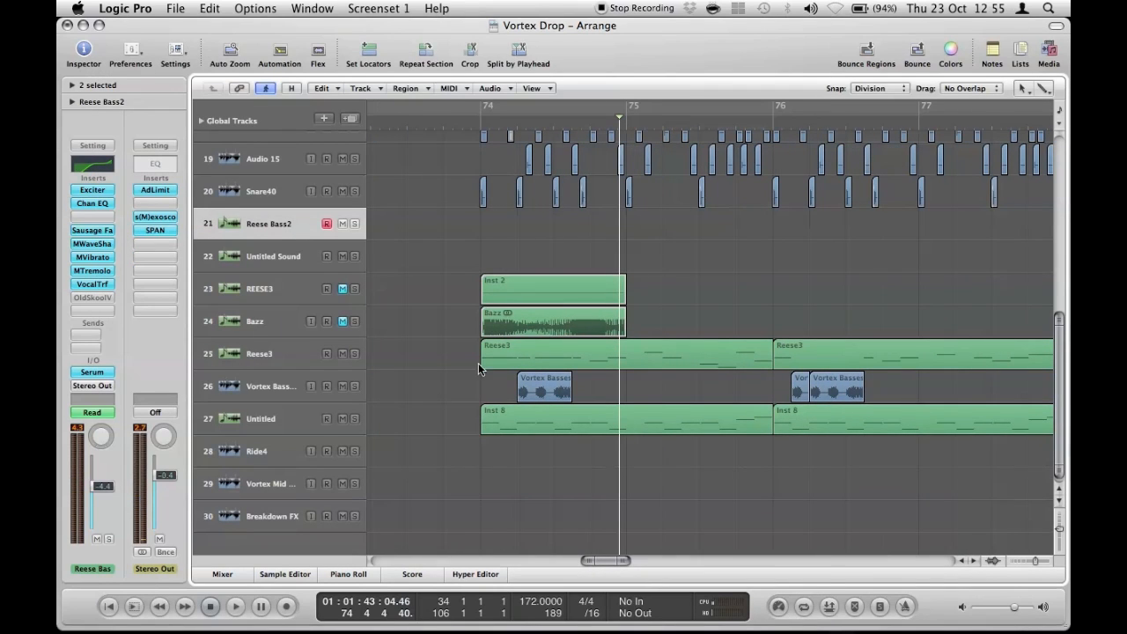
- Unmute and solo the REESE3 track, and select the Bazz region beneath its Inst 2 region
left_click(293, 362)
left_click(302, 298)
left_click(342, 289)
left_click(355, 289)
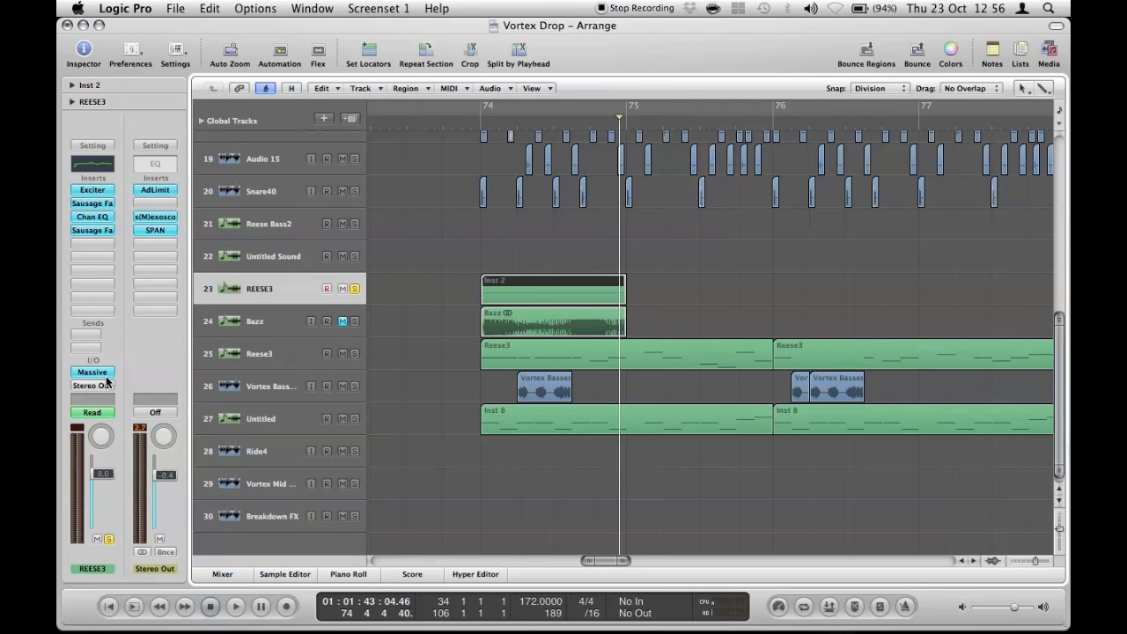
left_click(541, 335)
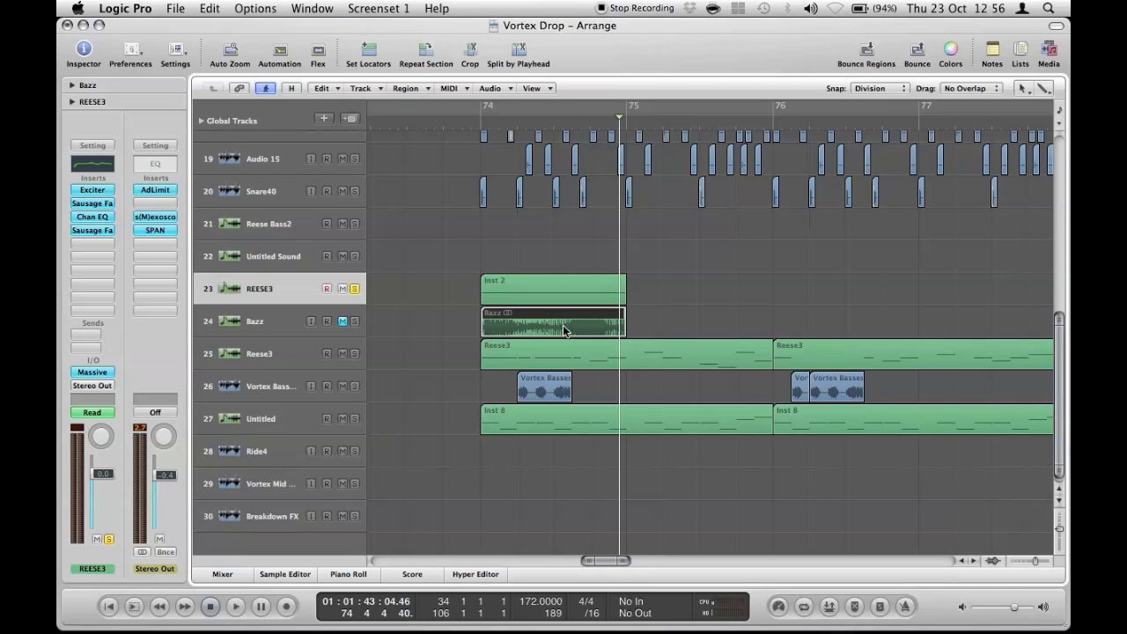
- Audition notes in the REESE3 track's Massive synth with Musical Typing set to octave 2, and move the plug-in window so it shows fully
left_click(93, 372)
key("Caps_Lock")
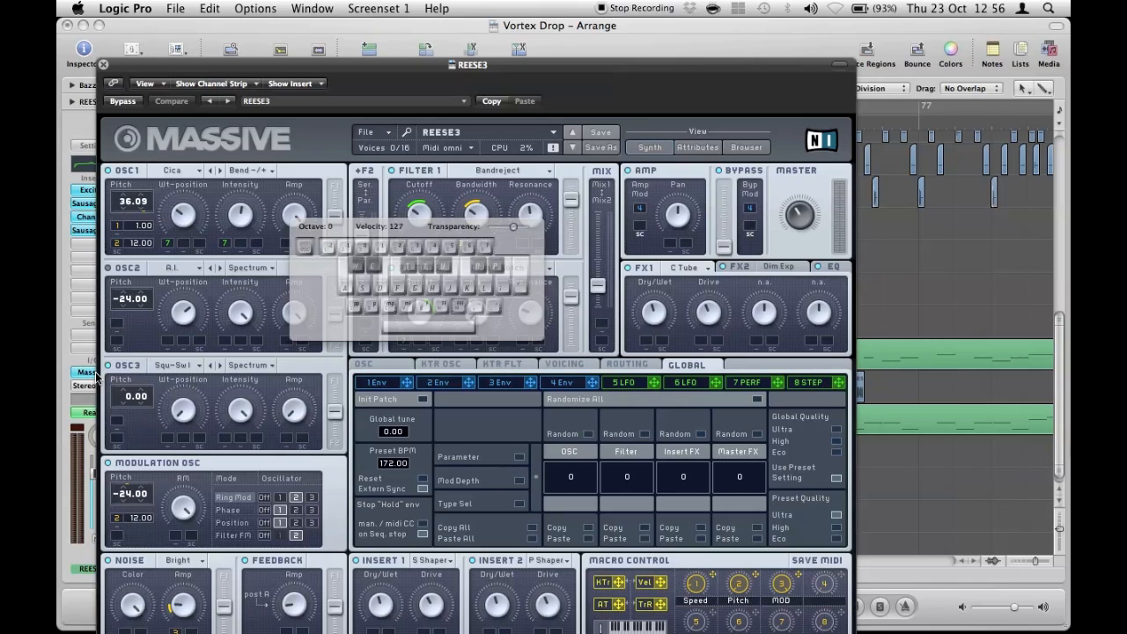
key("a")
key("4")
key("a")
key("5")
key("a")
key("g")
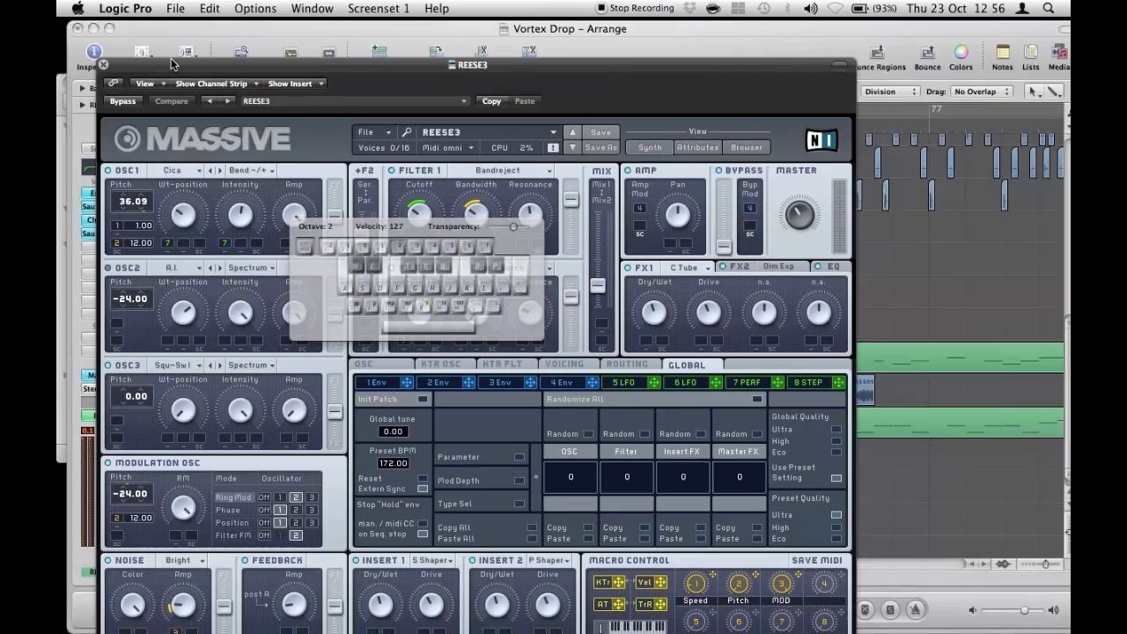
left_click_drag(160, 65, 378, 5)
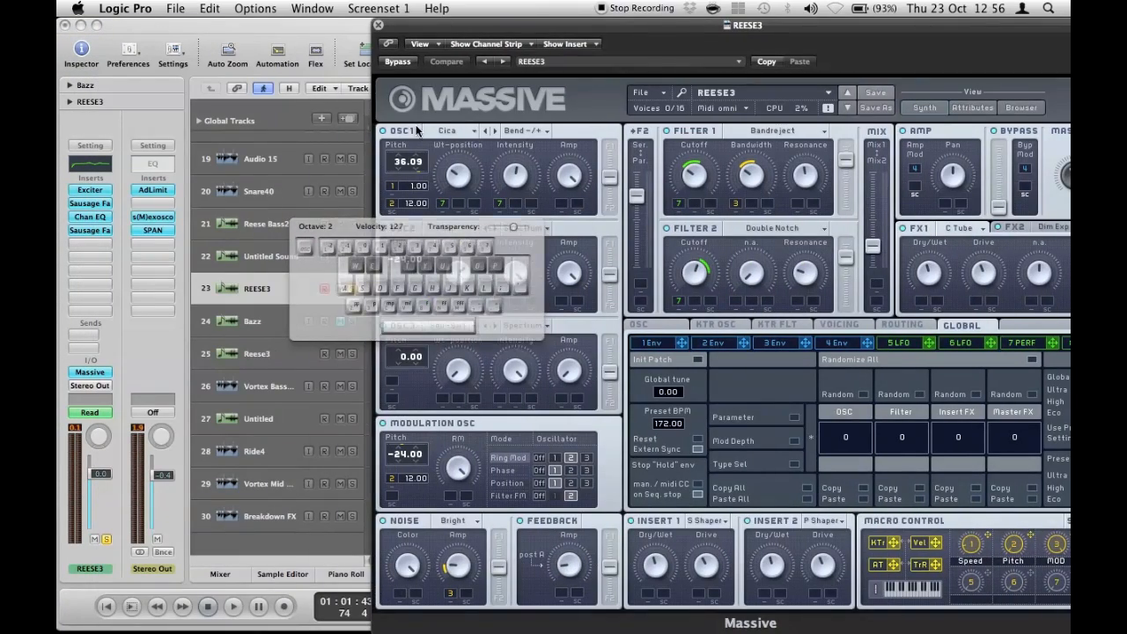
left_click_drag(493, 25, 368, 5)
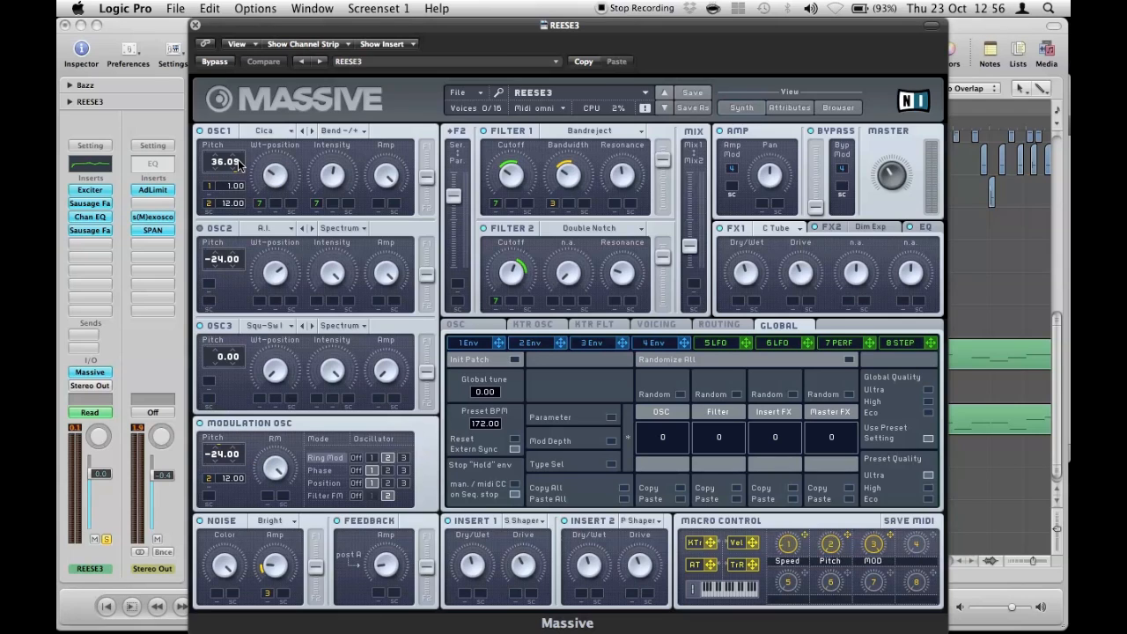
- Try an OSC1 pitch of 36.00 in Massive, audition a note, and return the pitch to 36.09
left_click_drag(238, 166, 238, 176)
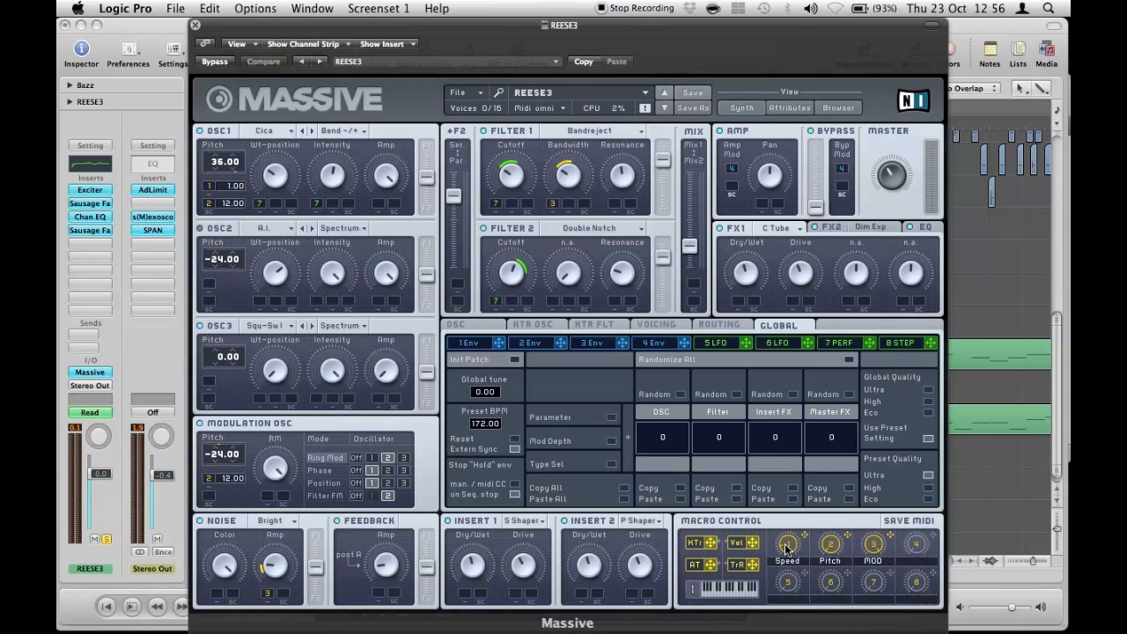
key("Caps_Lock")
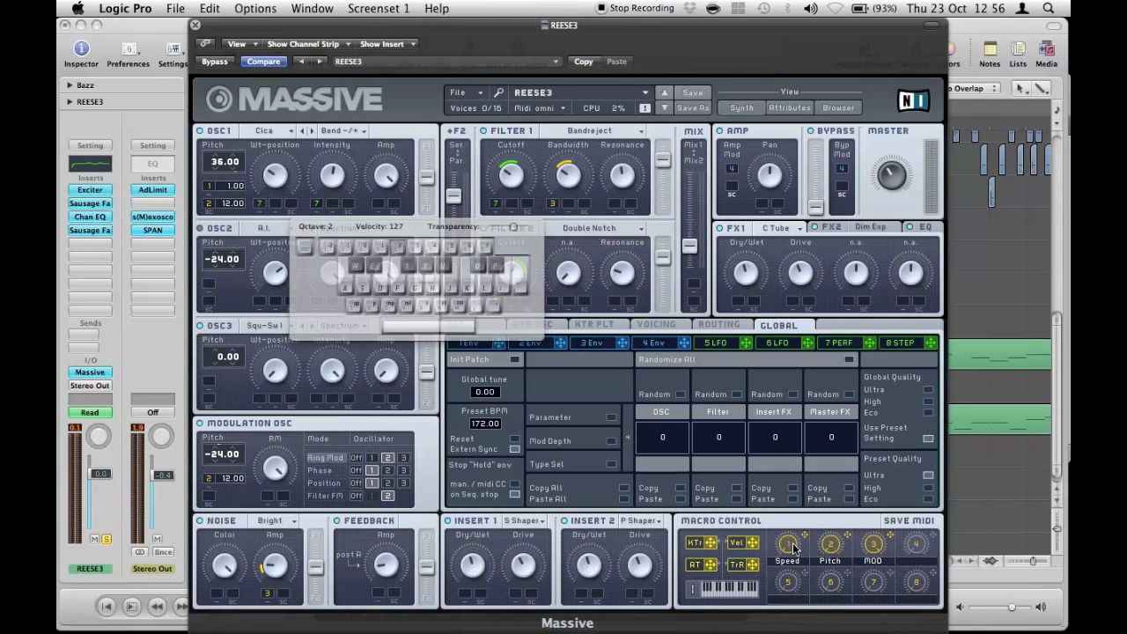
key("a")
left_click_drag(239, 162, 242, 153)
- Turn off Musical Typing and reopen the REESE3 track's Massive synth from its closed state
left_click(196, 25)
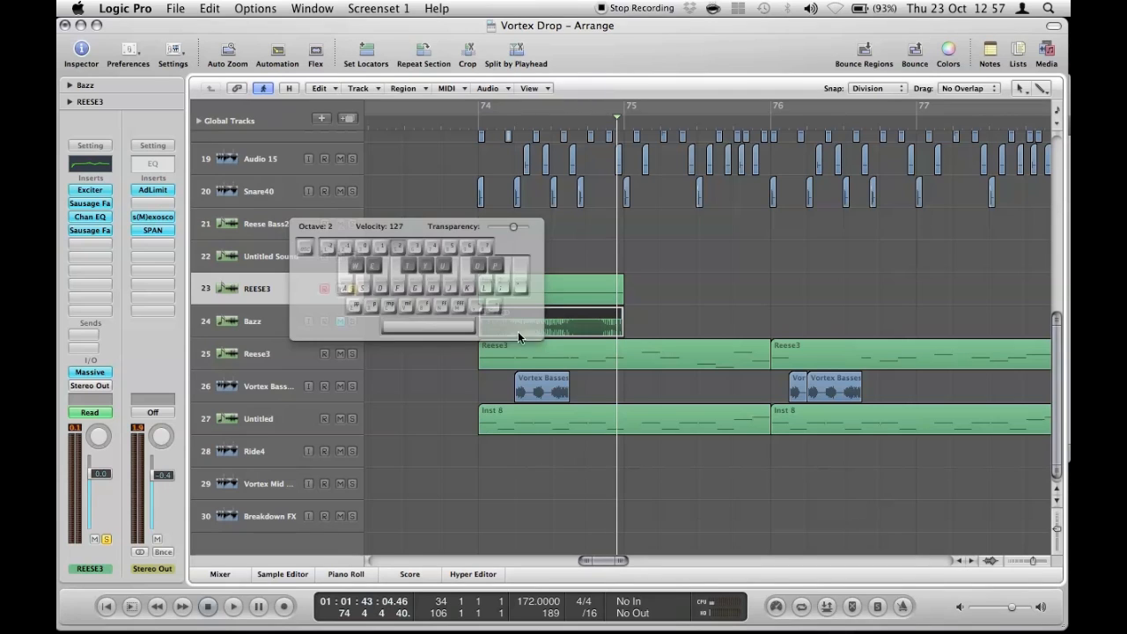
key("Caps_Lock")
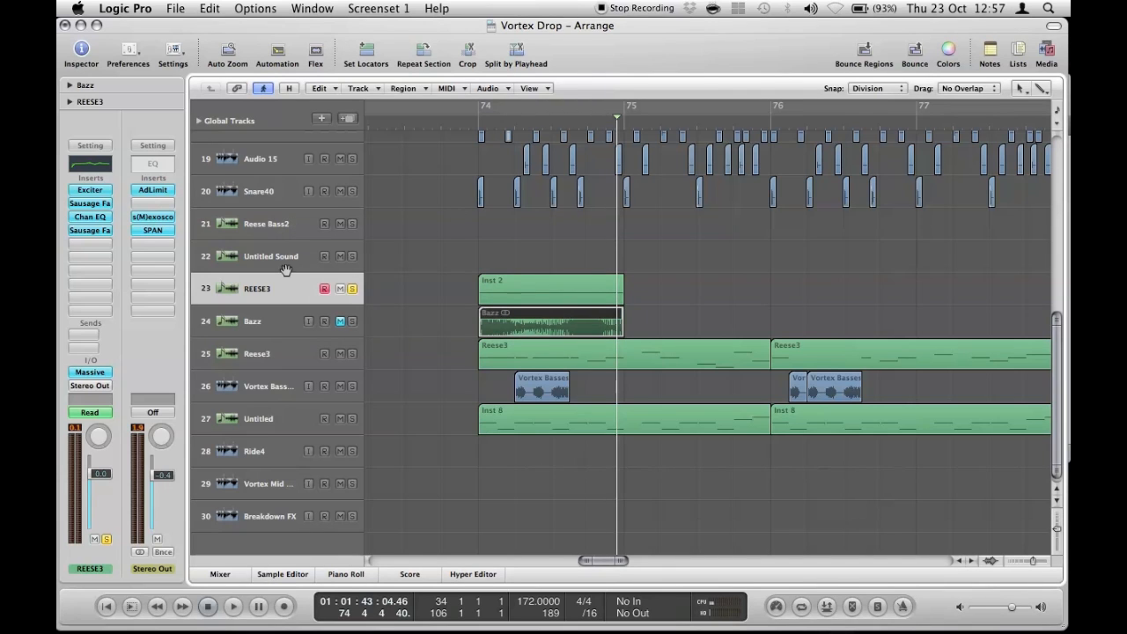
left_click(95, 373)
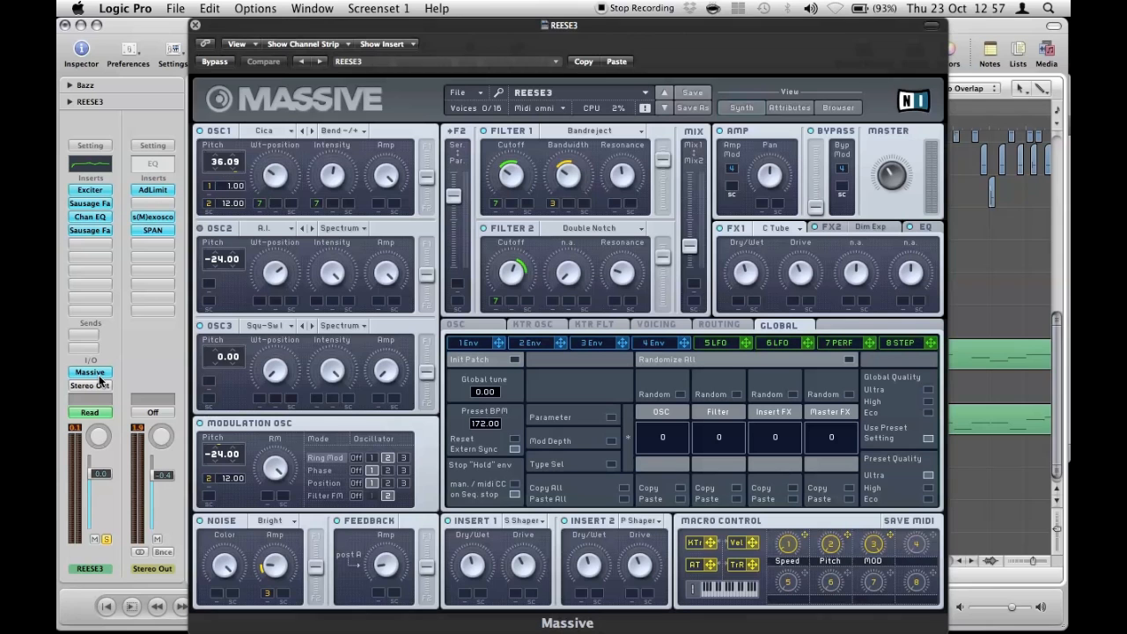
- Review Massive's oscillator, key-tracking, voicing and routing pages on the REESE3 track, return to the OSC page, and close the synth
left_click(484, 327)
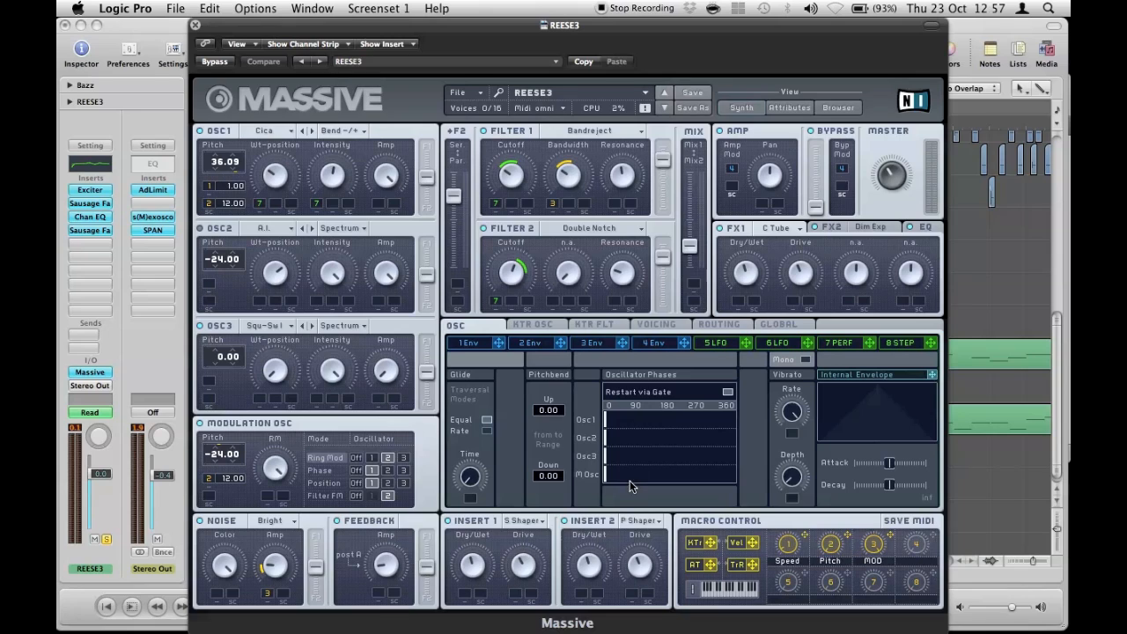
left_click(553, 328)
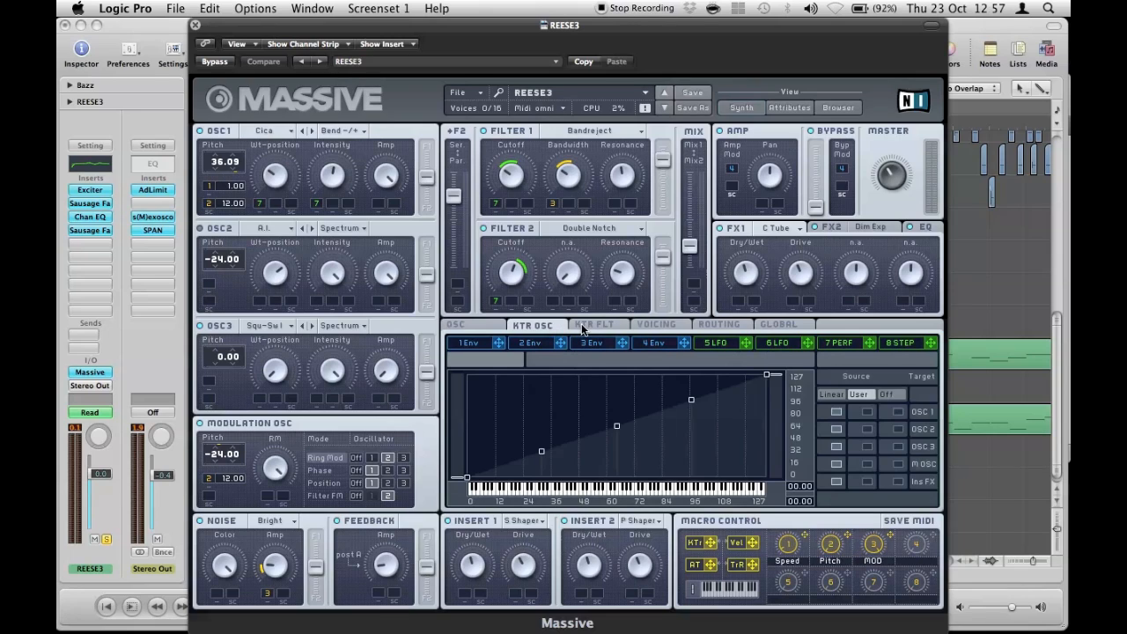
left_click(609, 325)
left_click(656, 330)
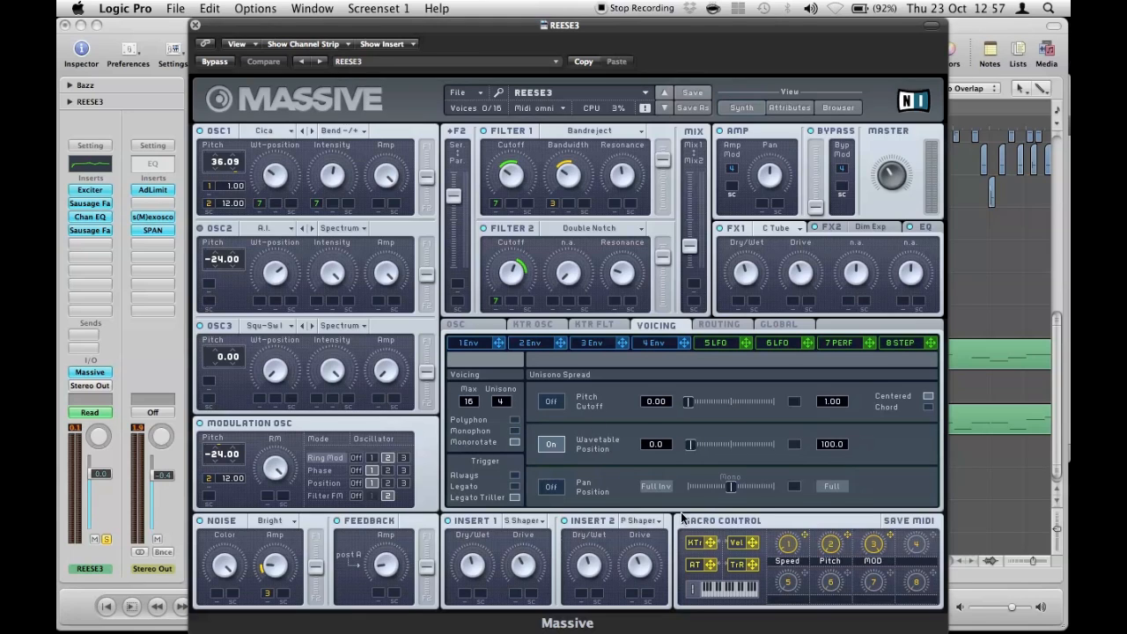
left_click(768, 322)
left_click(730, 322)
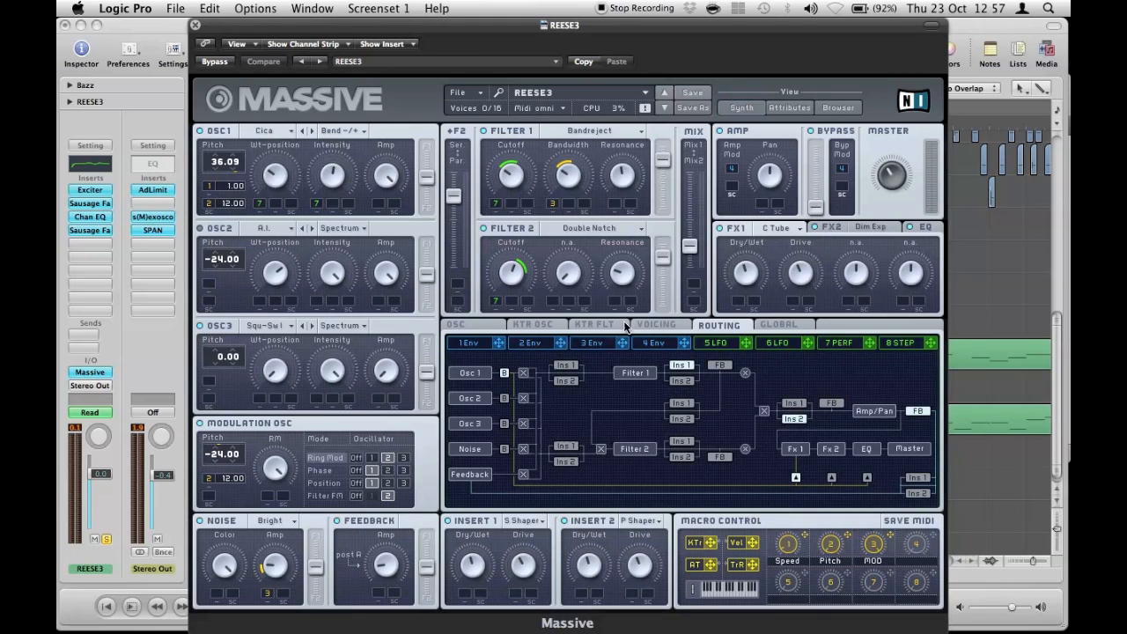
left_click(456, 324)
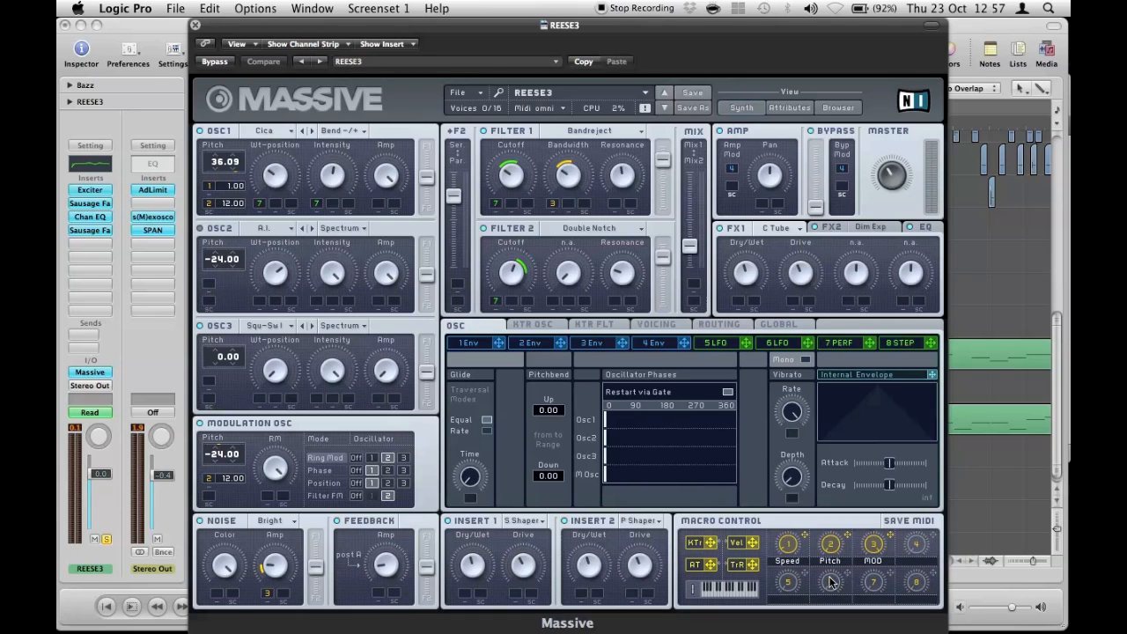
left_click(195, 26)
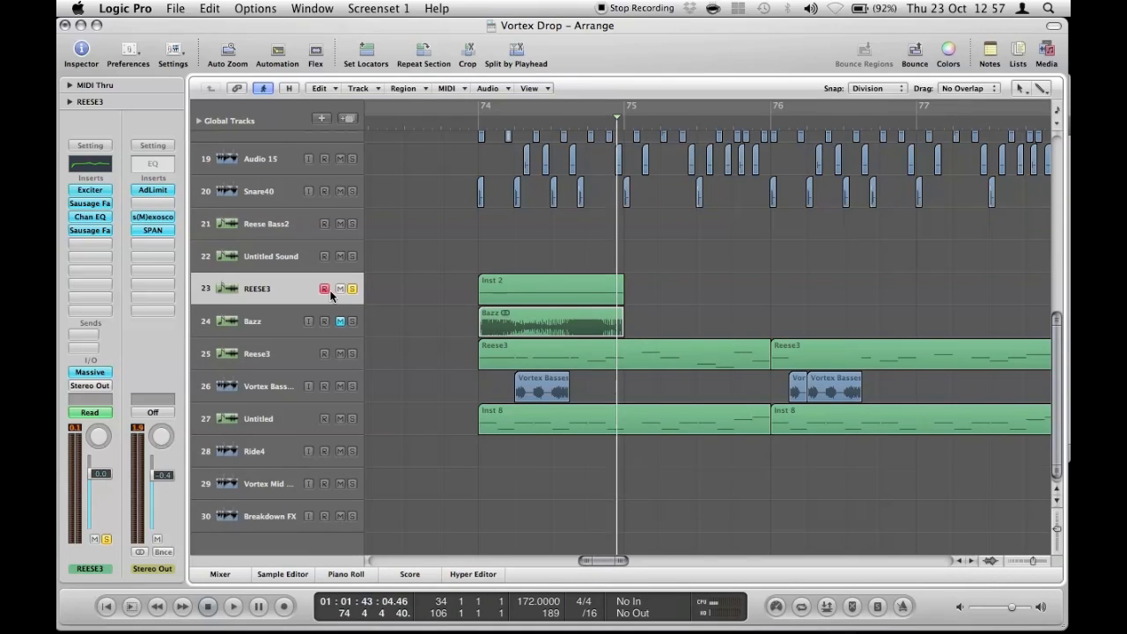
- Show the track automation and open REESE3's Inst 2 region in the Piano Roll to inspect its long held note
key("ctrl+Down")
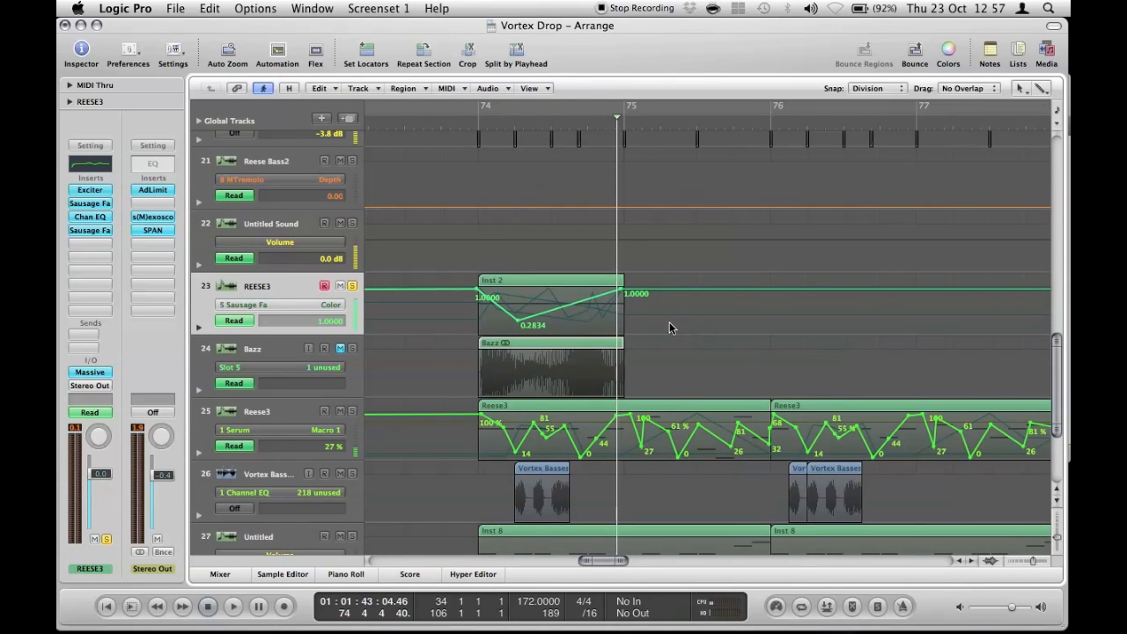
double_click(569, 280)
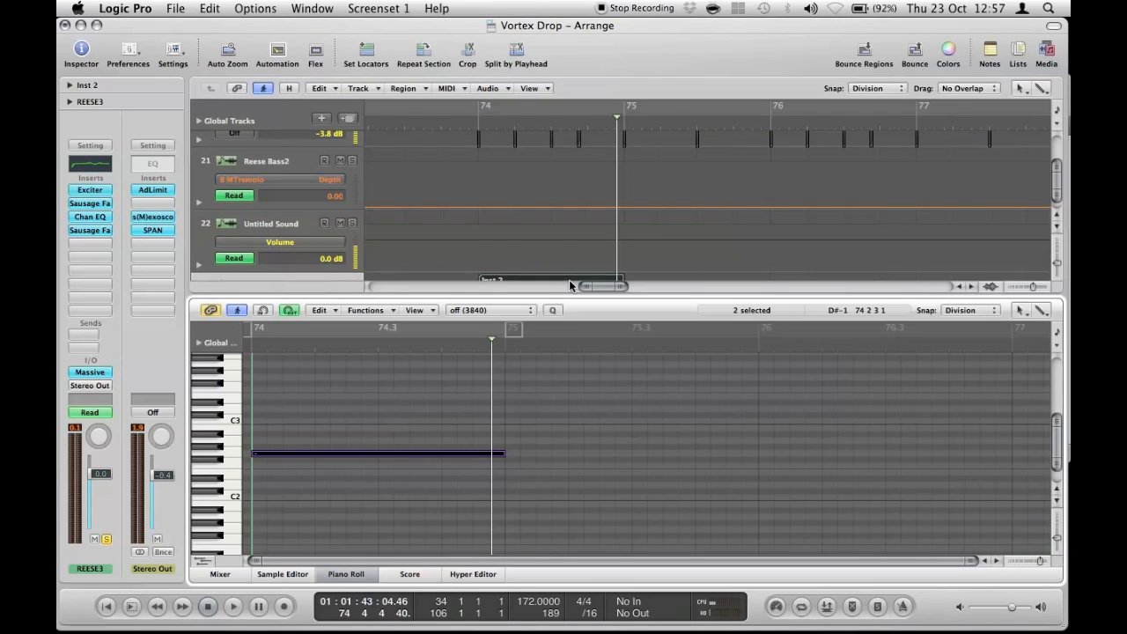
left_click(312, 455)
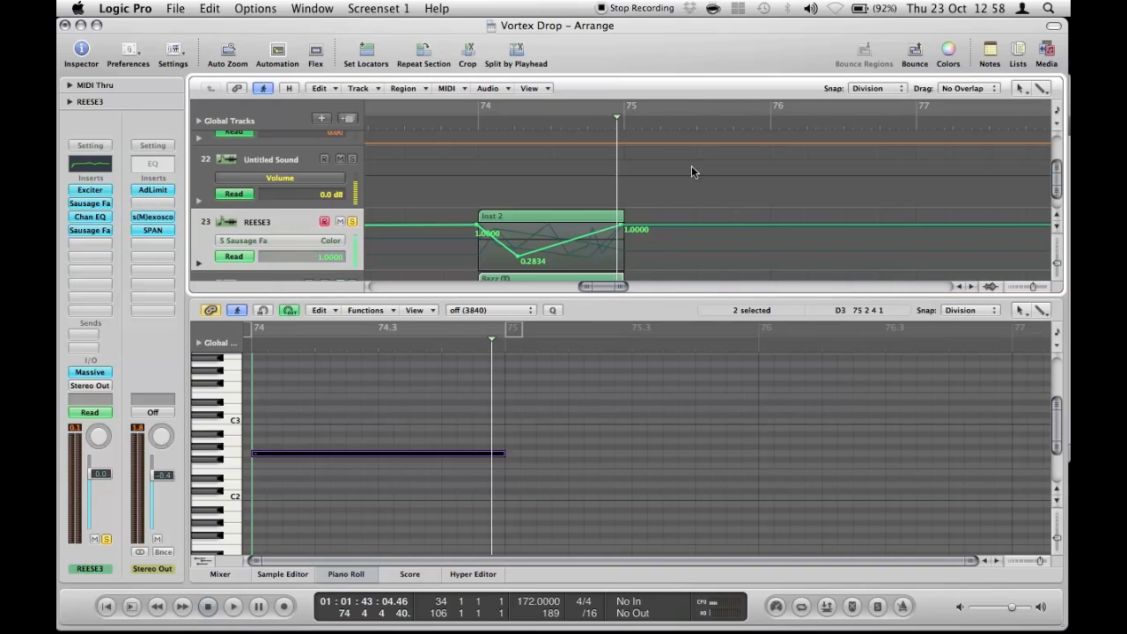
- Display the Massive MOD automation curve on the REESE3 track
scroll(669, 183, "down", 3)
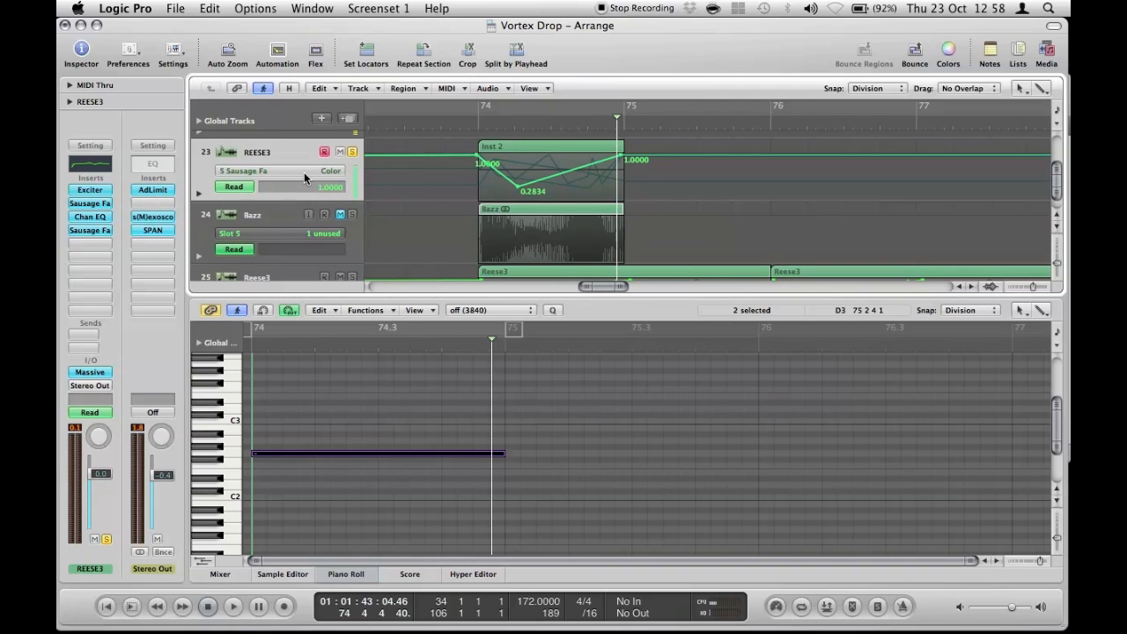
left_click(304, 177)
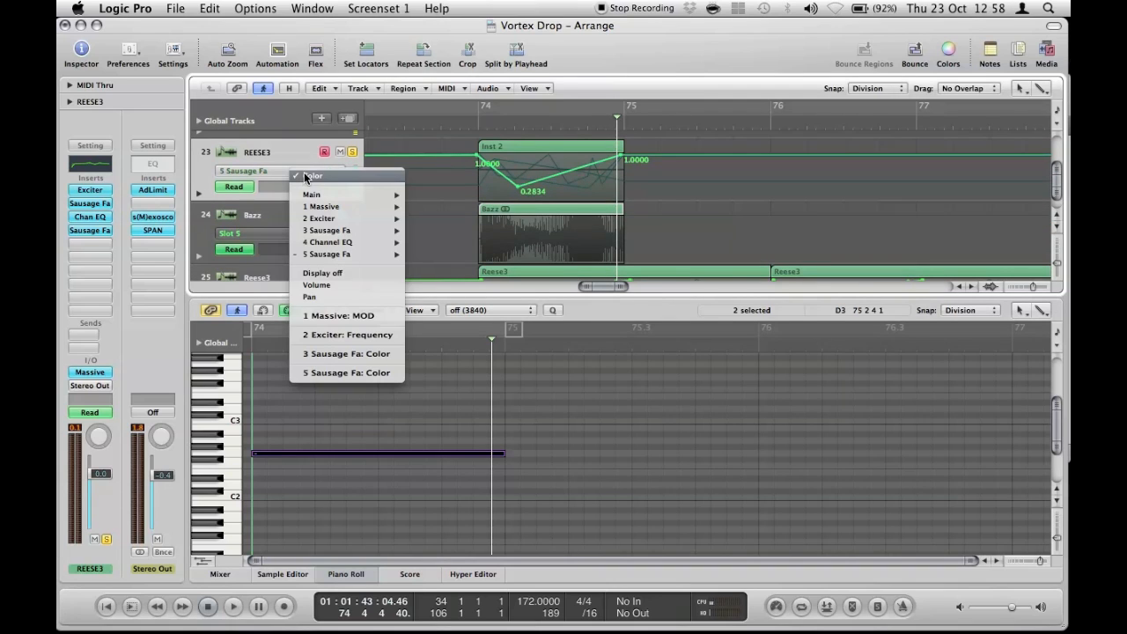
left_click(357, 315)
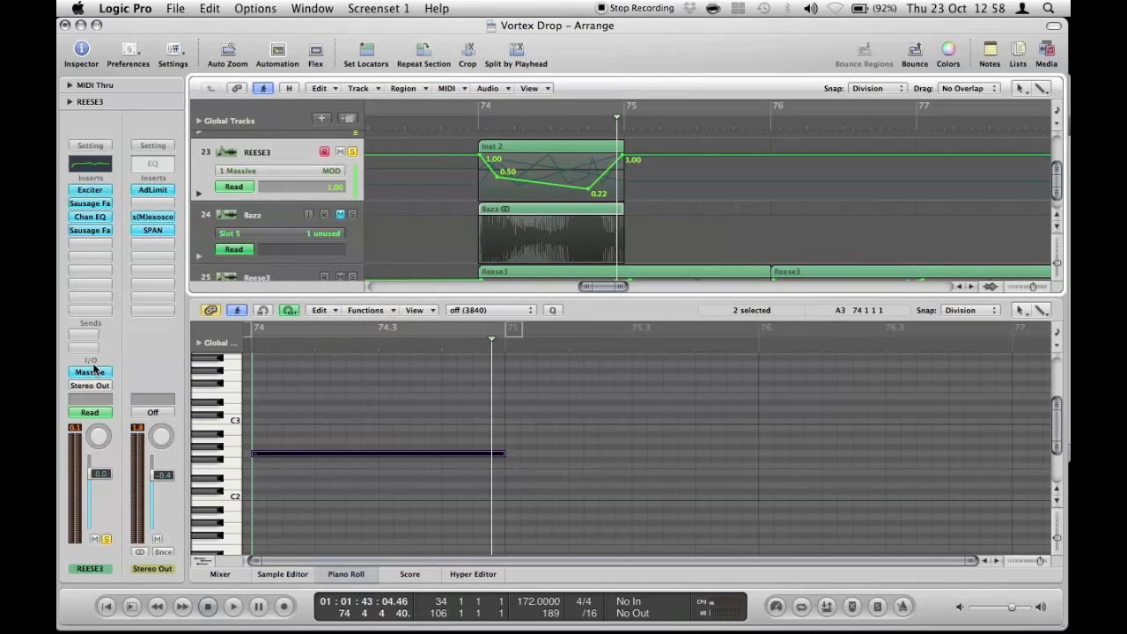
- Inspect Massive's EQ, Voicing, and Modulation OSC Phase and Position settings on the REESE3 track, then close the synth
left_click(92, 372)
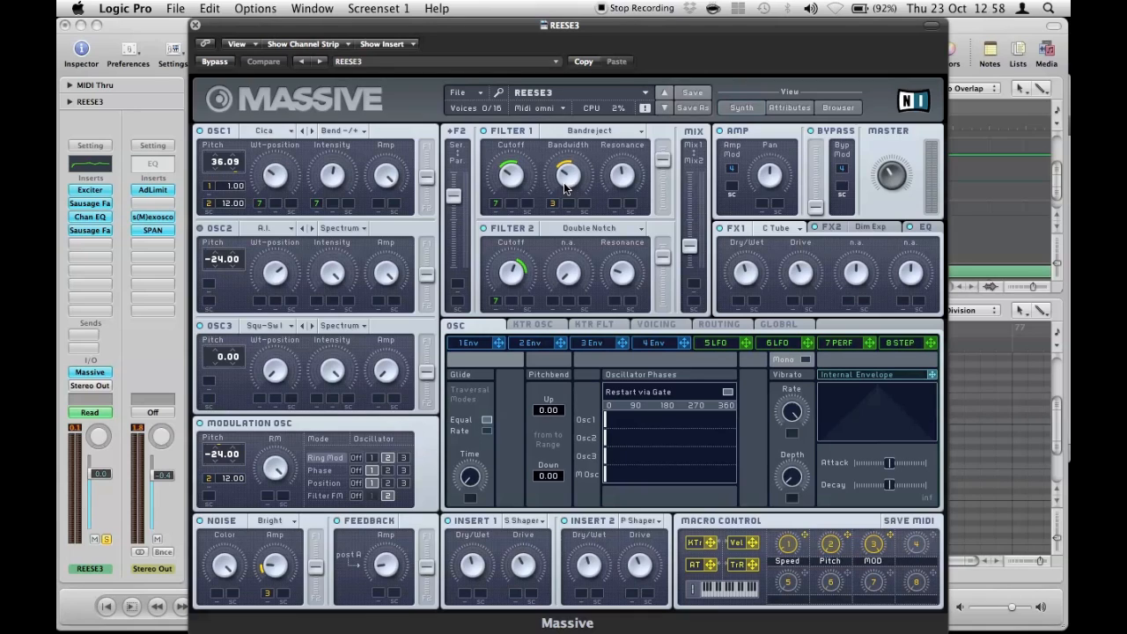
left_click(925, 228)
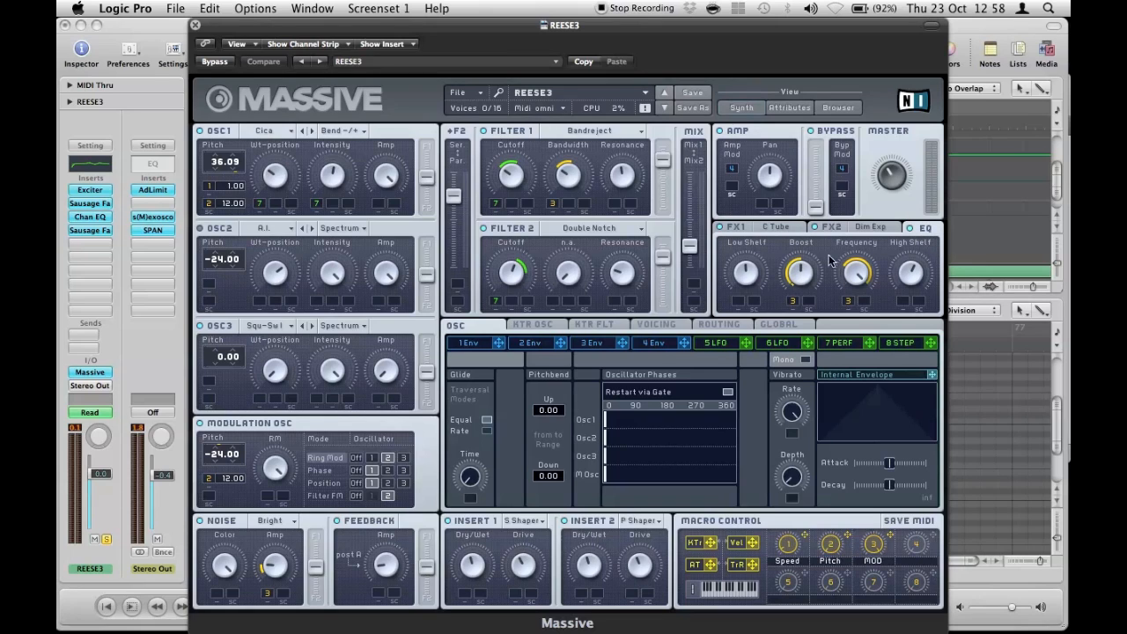
left_click(639, 327)
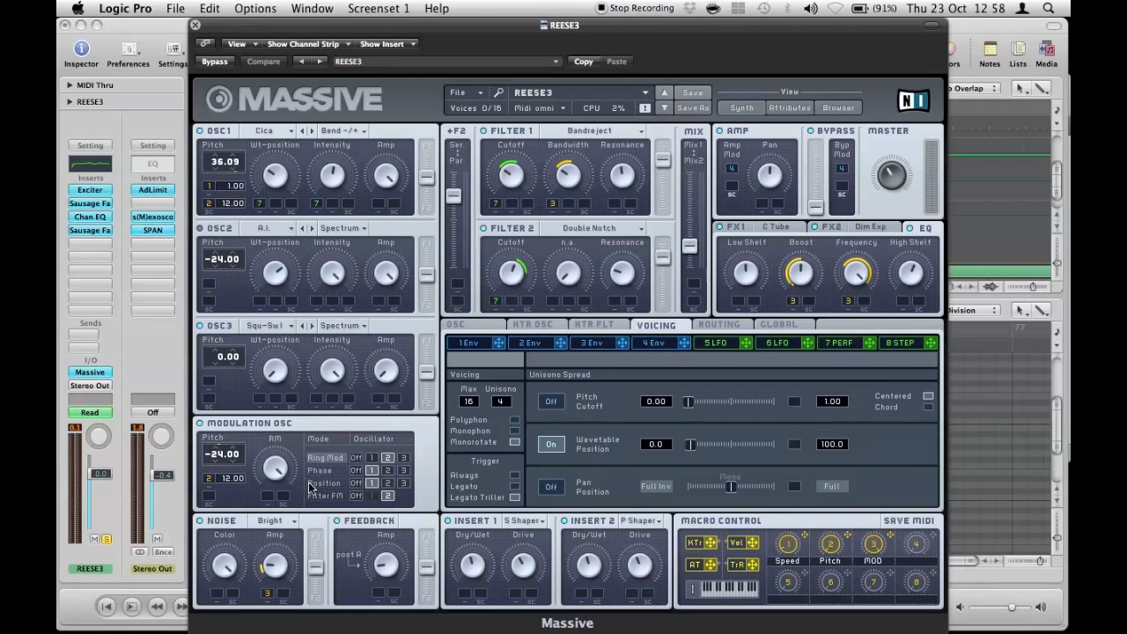
left_click(317, 471)
left_click(319, 484)
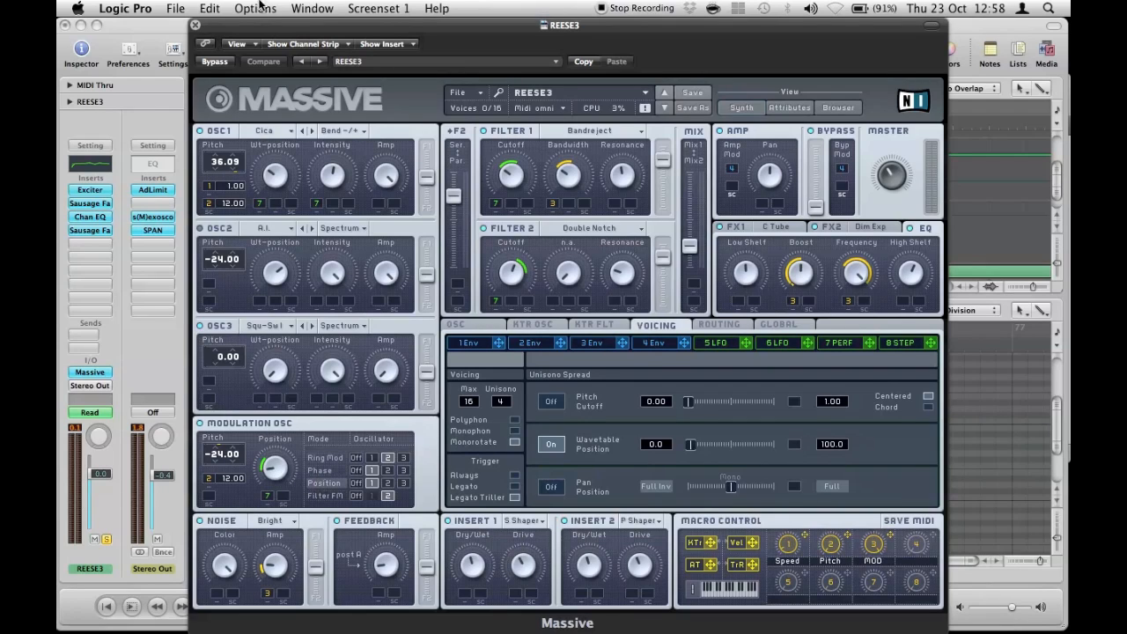
left_click(196, 25)
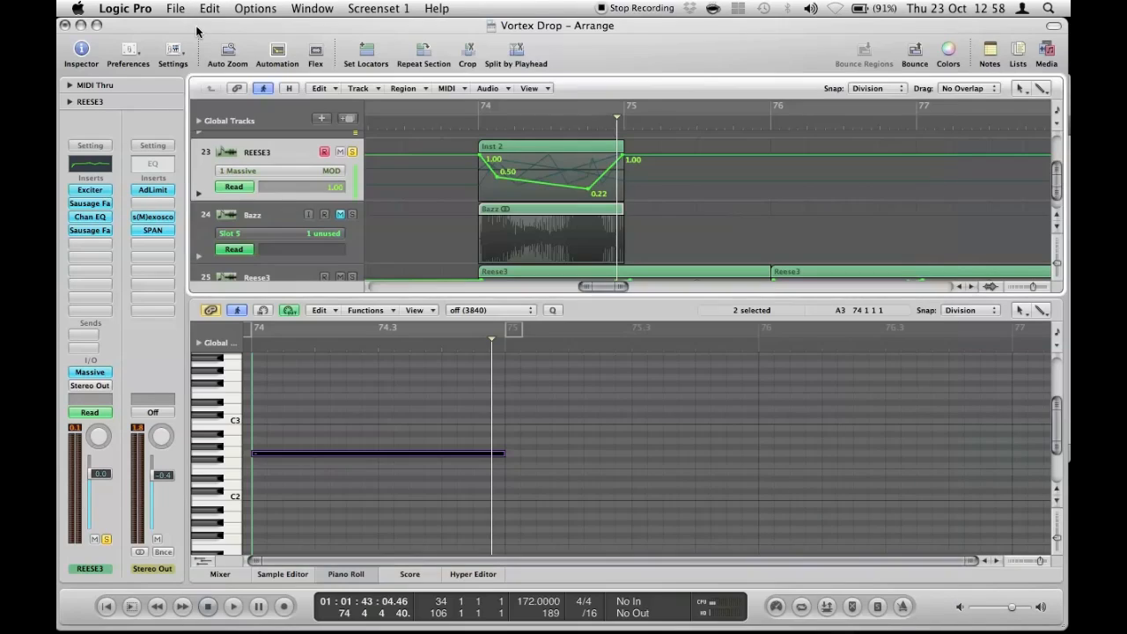
- Reopen REESE3's Massive synth, turn on Musical Typing to audition the patch, and close the synth window
left_click(90, 373)
key("Caps_Lock")
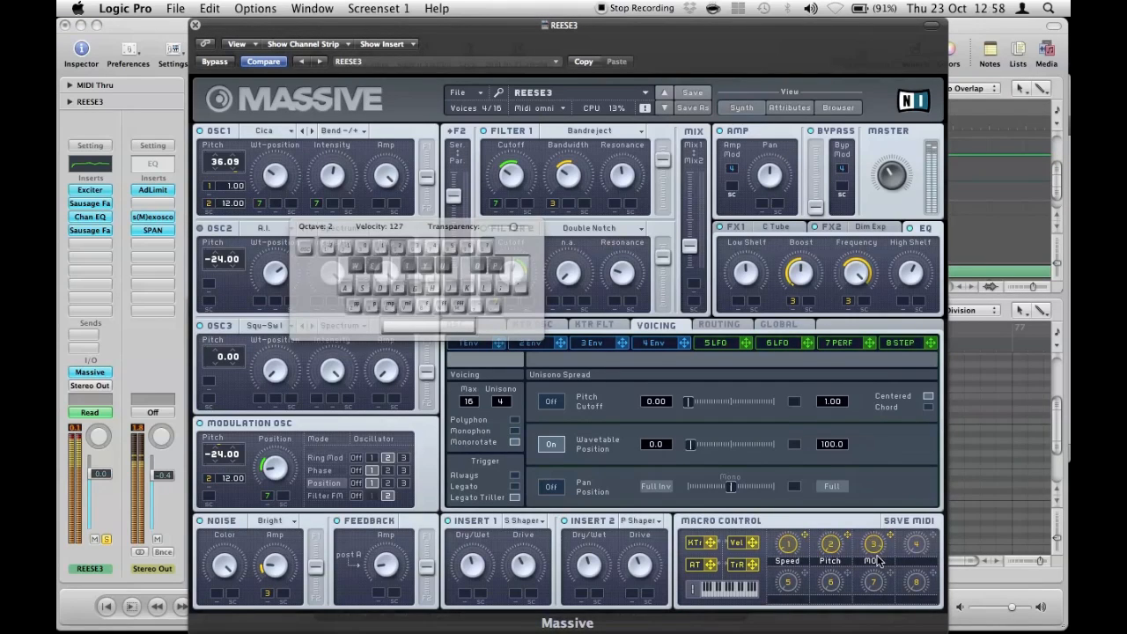
left_click(196, 25)
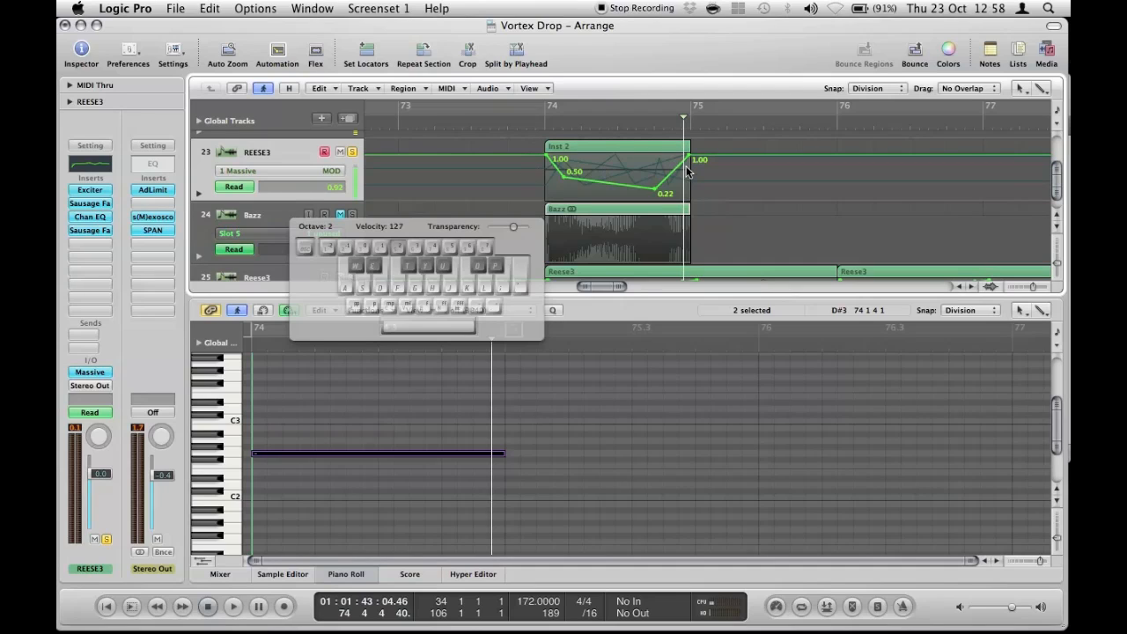
- Display the Exciter Frequency automation on the REESE3 track, open the Exciter, and move its window over the Piano Roll area
left_click(314, 173)
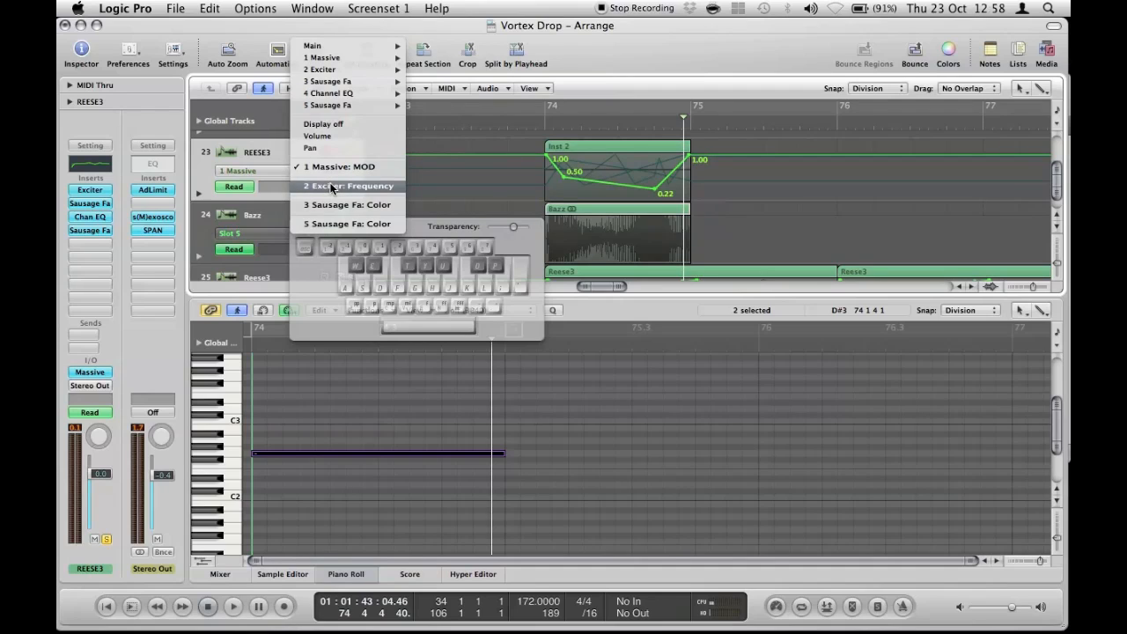
left_click(331, 186)
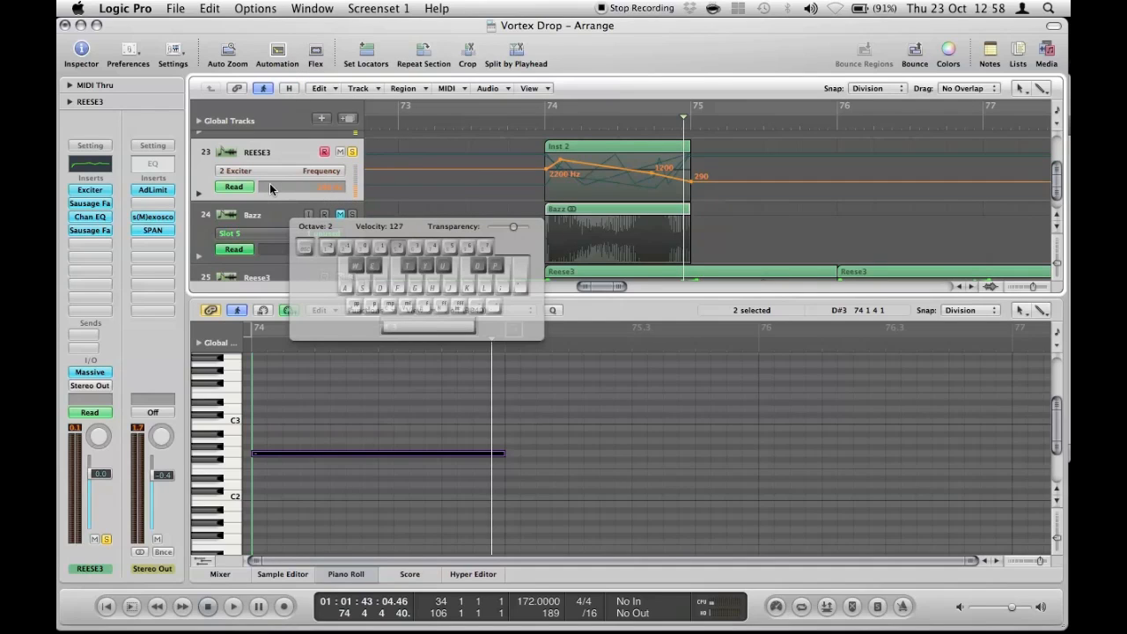
left_click(91, 192)
left_click(544, 132)
left_click_drag(244, 66, 782, 237)
- Set a cycle range over bar 74 and play it with the Exciter bypassed and re-enabled to compare the sound
left_click(90, 192, "alt")
left_click_drag(543, 109, 692, 110)
key("space")
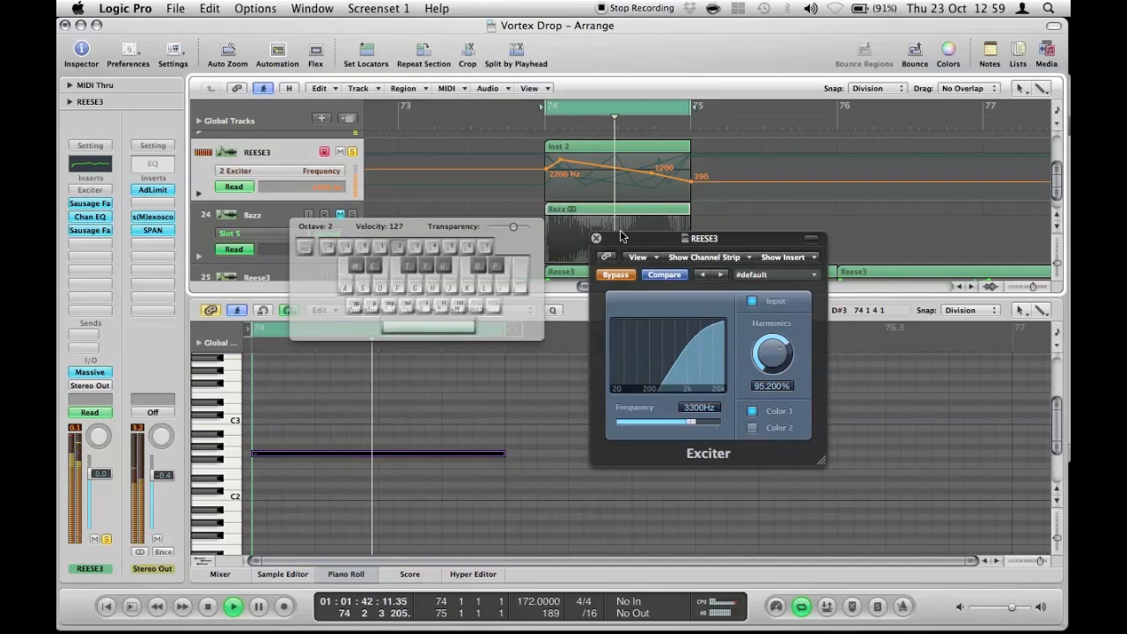
key("space")
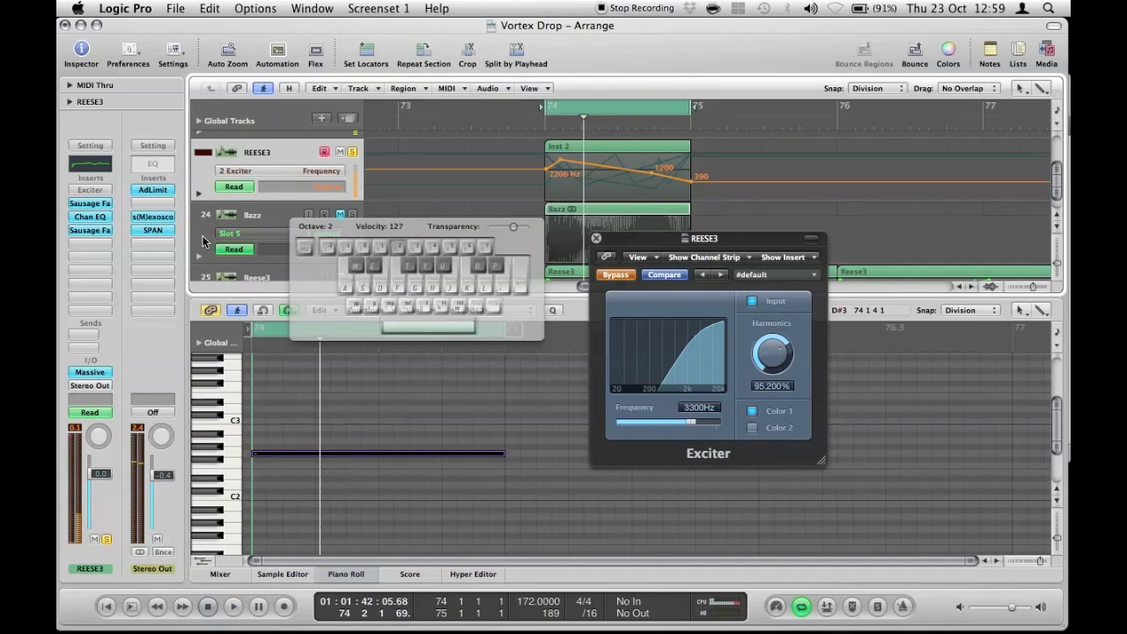
left_click(96, 193, "alt")
key("space")
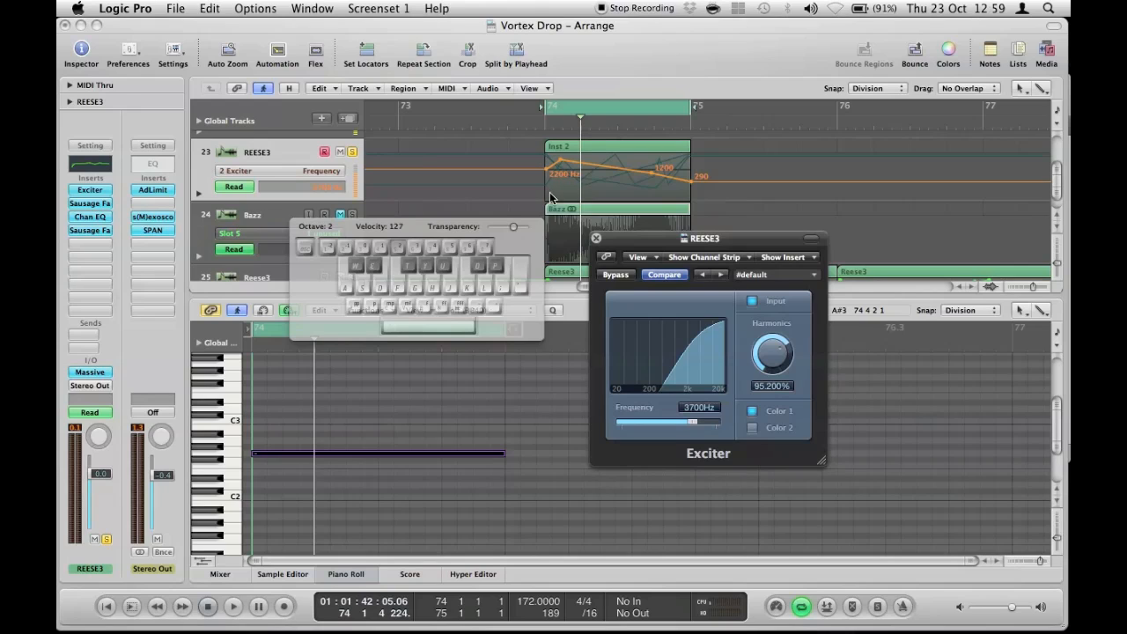
- Display the slot 3 Sausage Fattener's Color automation on REESE3, inspect both Sausage Fattener inserts, and close their windows
left_click(335, 176)
left_click(346, 188)
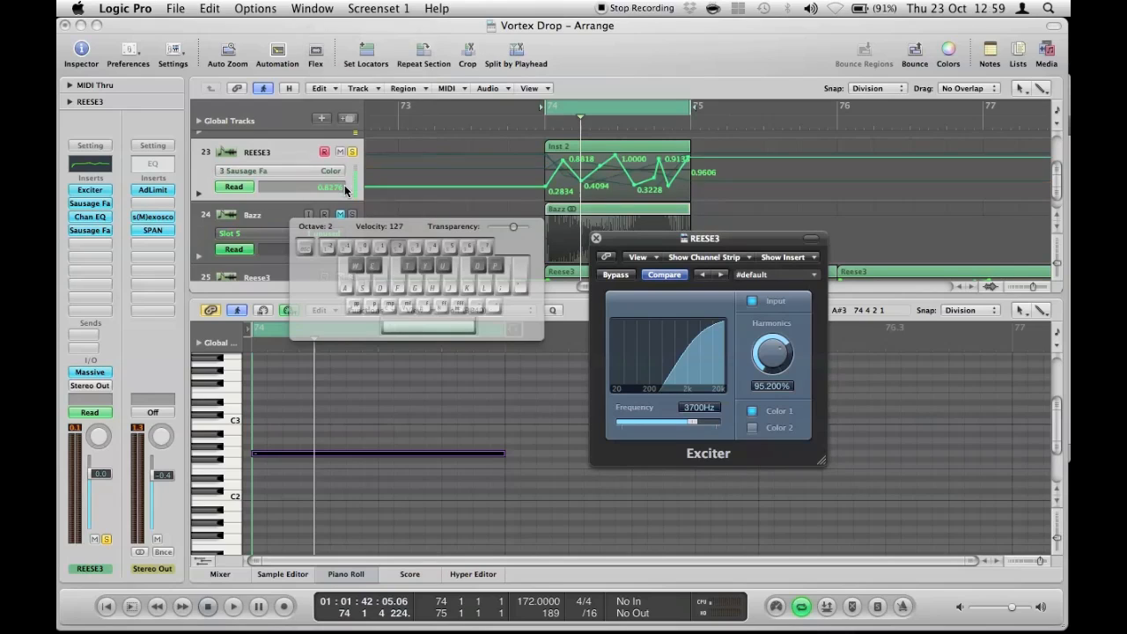
left_click(91, 203)
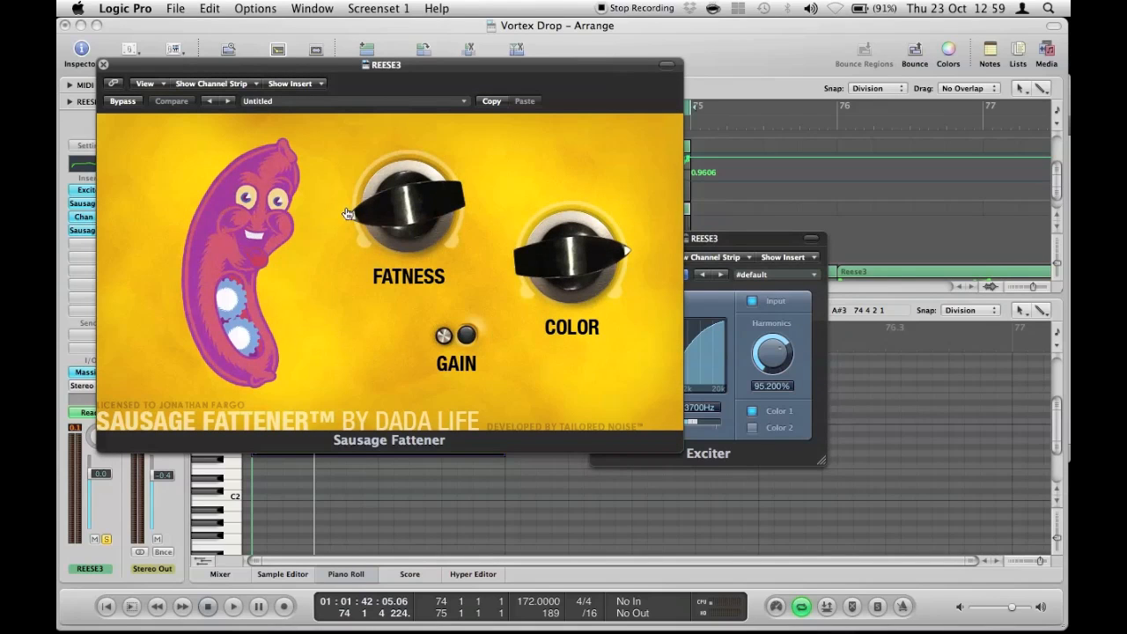
left_click(84, 230)
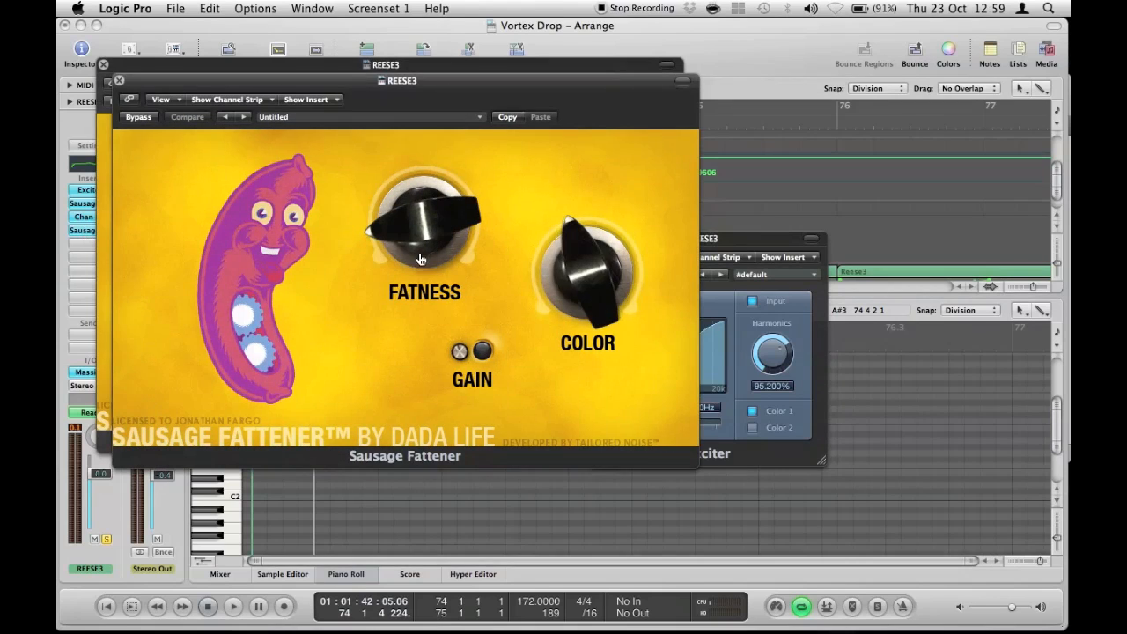
left_click(119, 81)
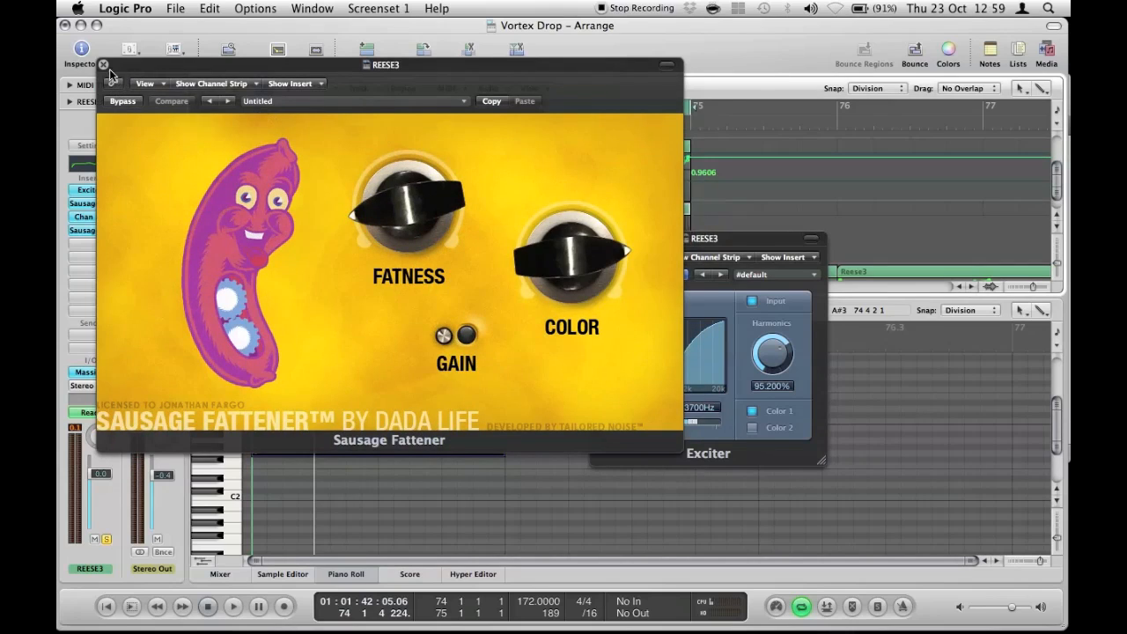
left_click(103, 65)
- Compare the Color automation curves of the slot 3 and slot 5 Sausage Fatteners on REESE3, leaving the slot 5 curve displayed
left_click(259, 171)
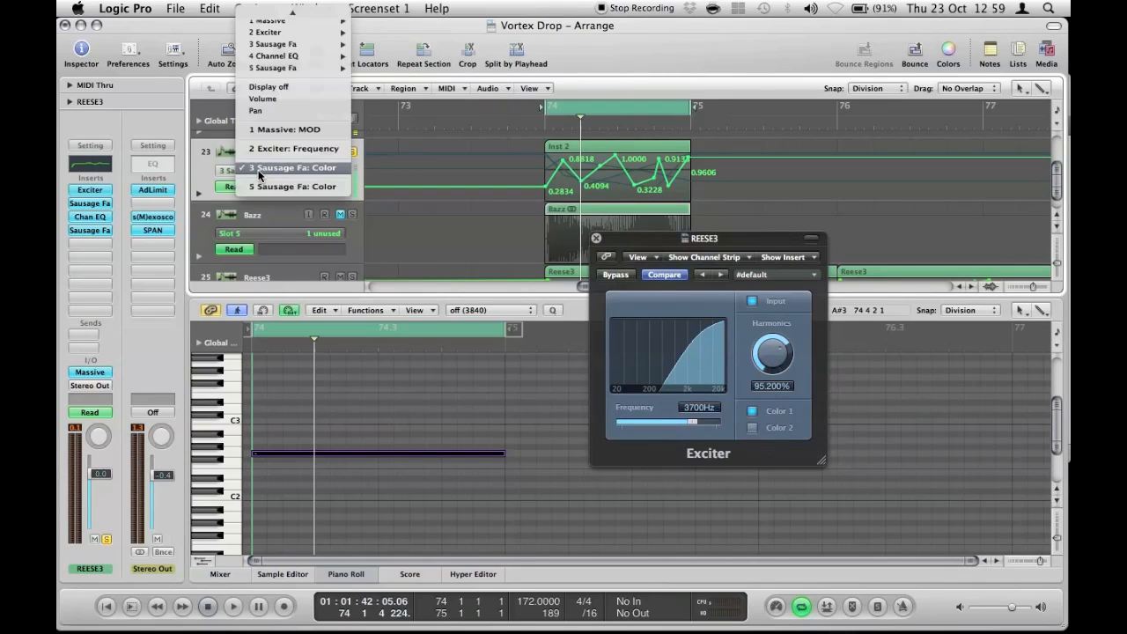
left_click(277, 188)
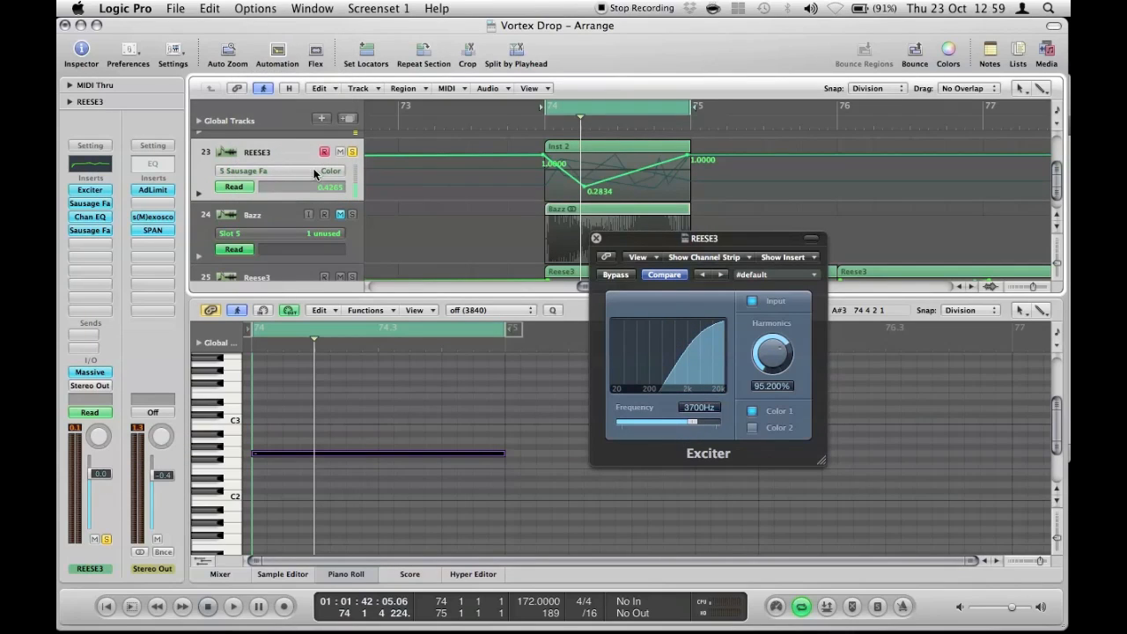
left_click(314, 168)
left_click(315, 150)
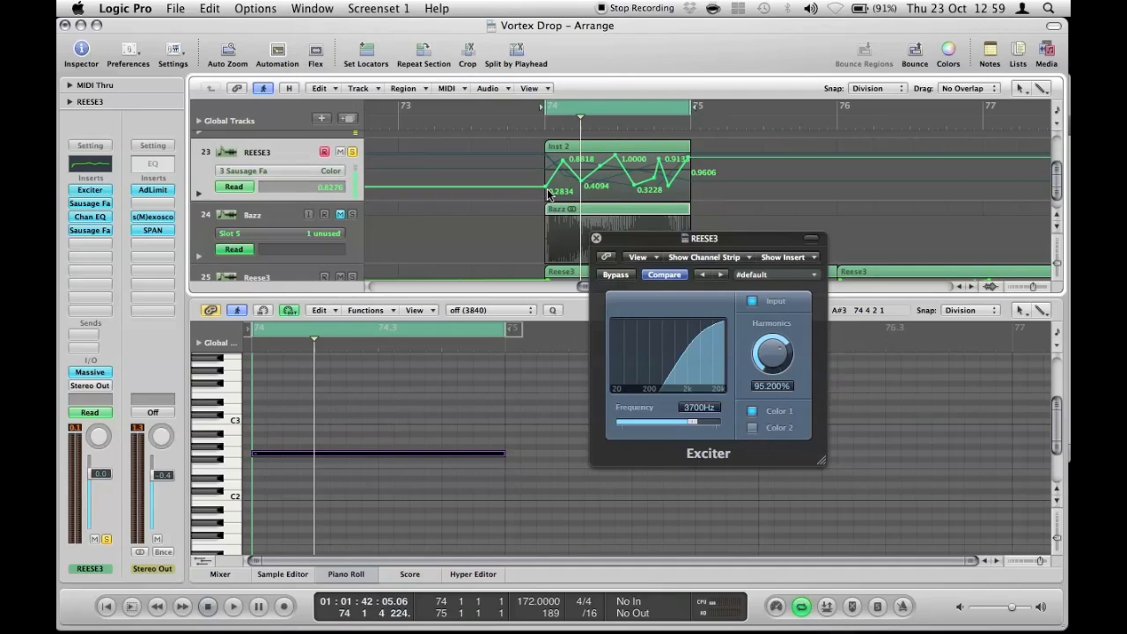
left_click(350, 173)
left_click(352, 184)
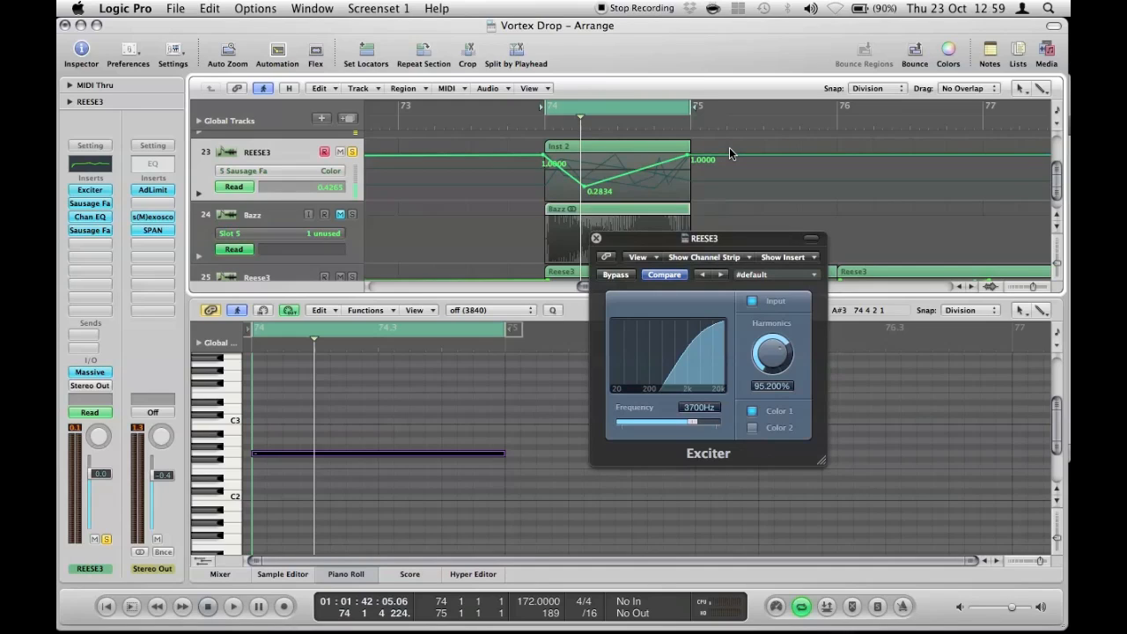
- Open REESE3's Channel EQ, audition notes with Musical Typing, move the keyboard clear of the EQ, and close the EQ
left_click(84, 221)
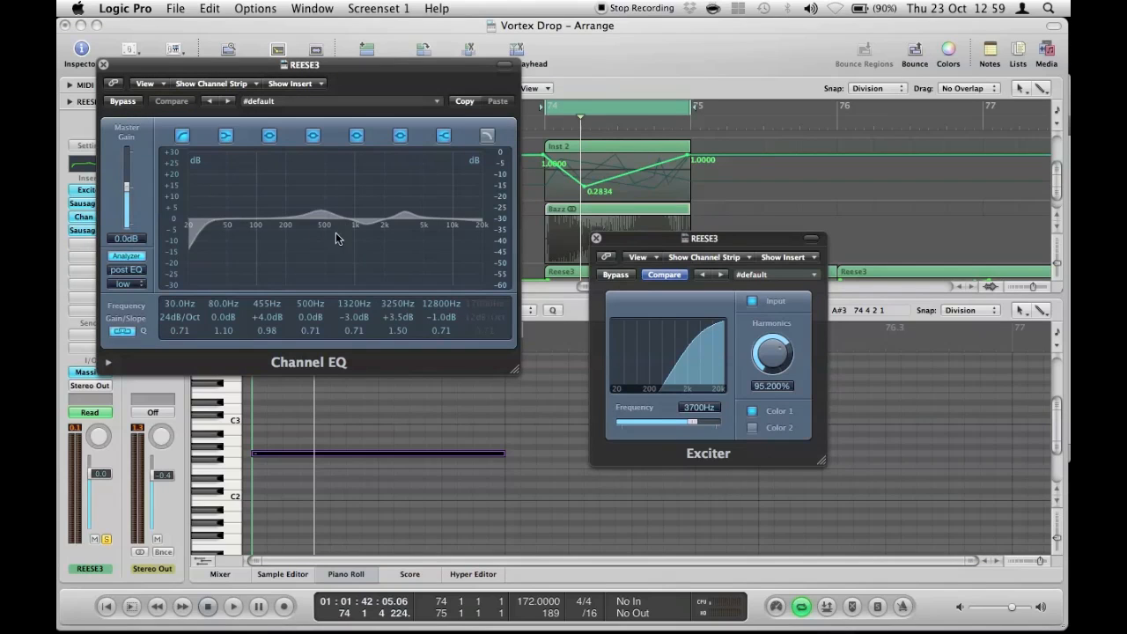
key("Caps_Lock")
key("a")
key("g")
left_click_drag(392, 230, 676, 323)
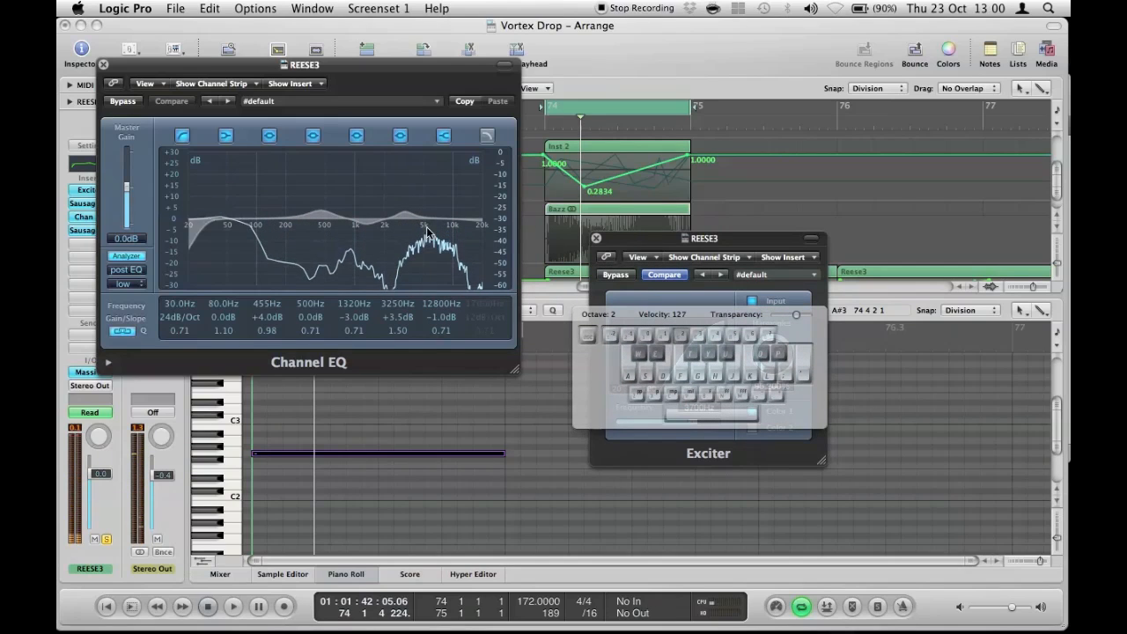
left_click(103, 66)
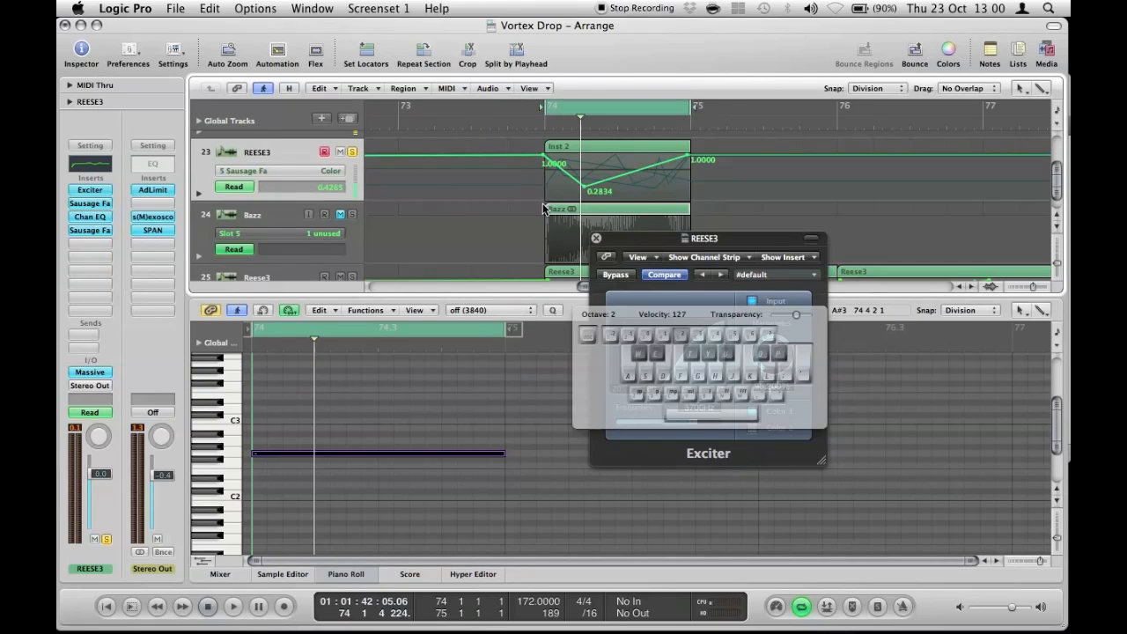
- Close the Exciter, hide the track automation, and play bar 74 with REESE3 muted and the Bazz audio soloed
left_click(596, 238)
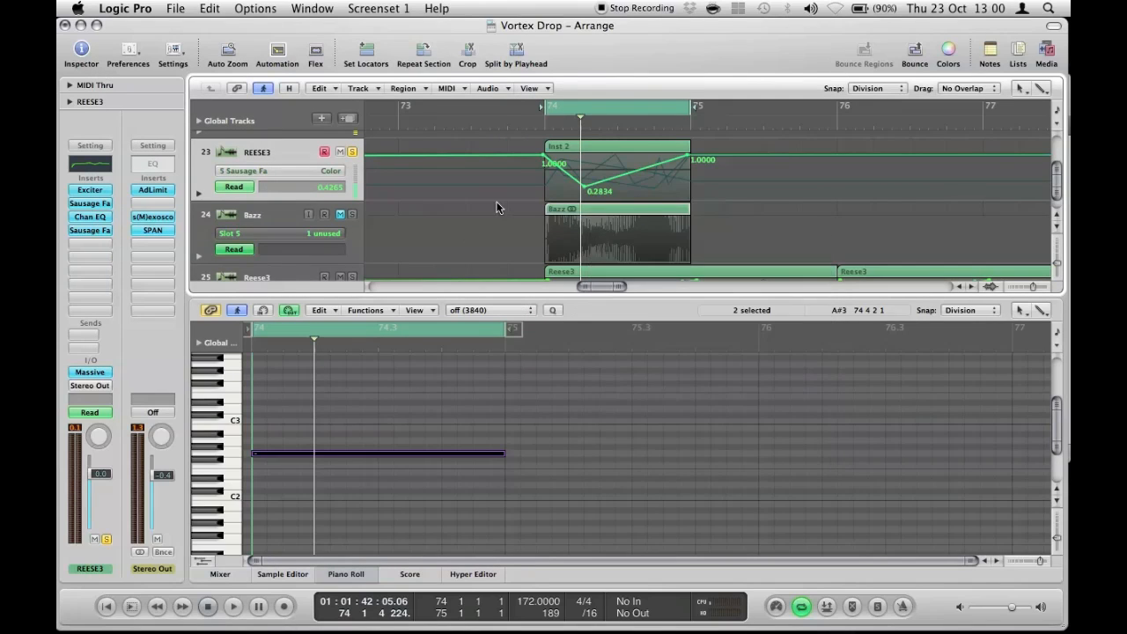
key("a")
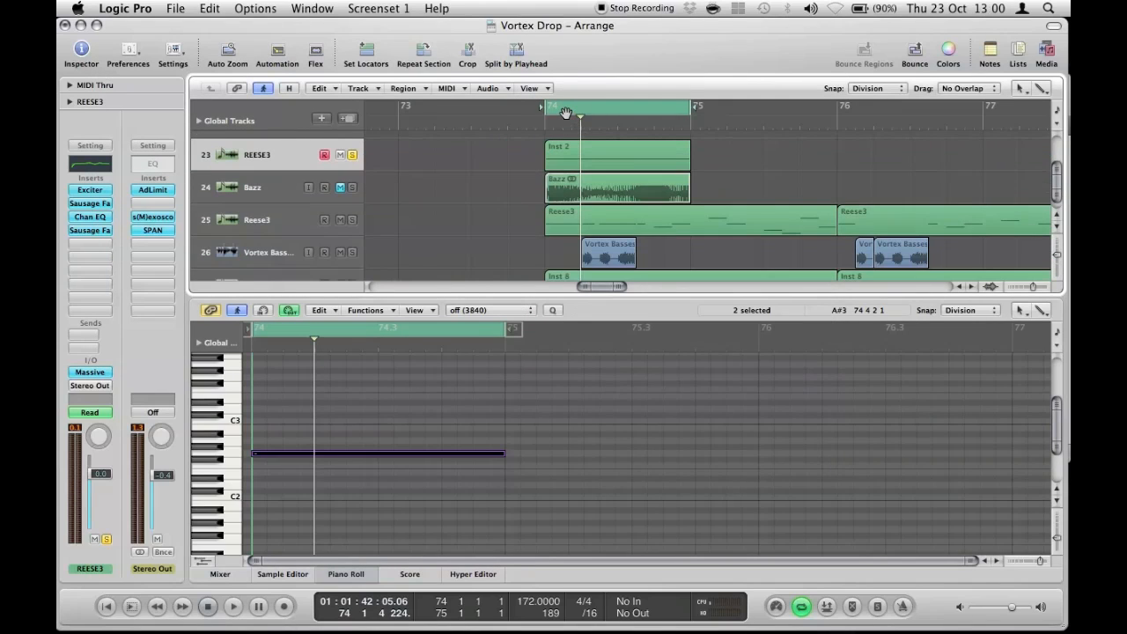
left_click(341, 154)
left_click(340, 187)
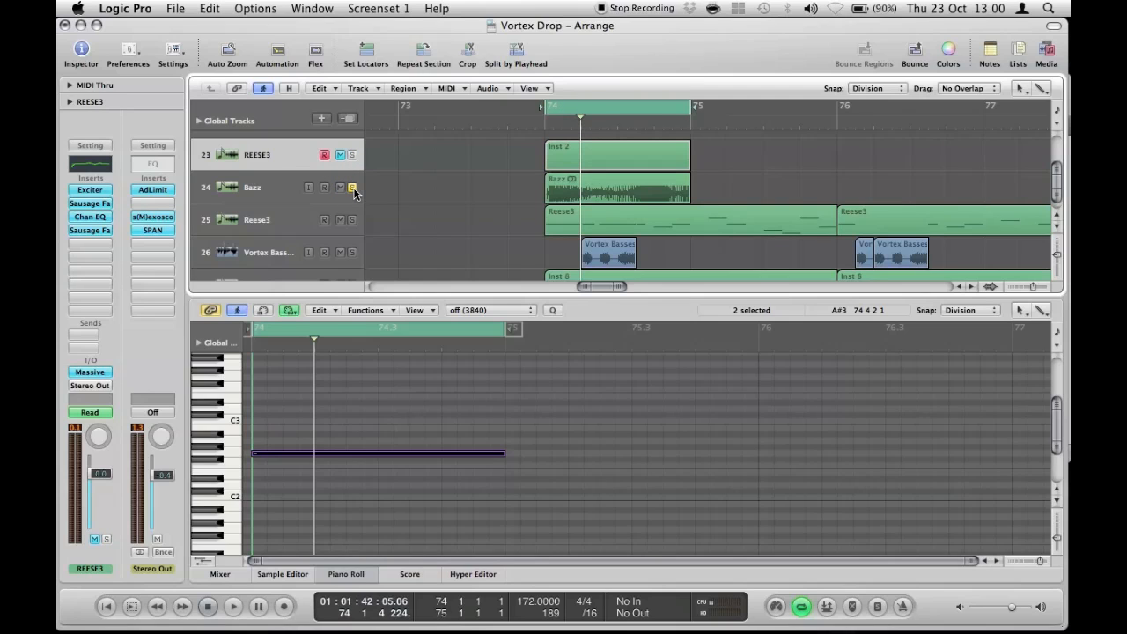
key("space")
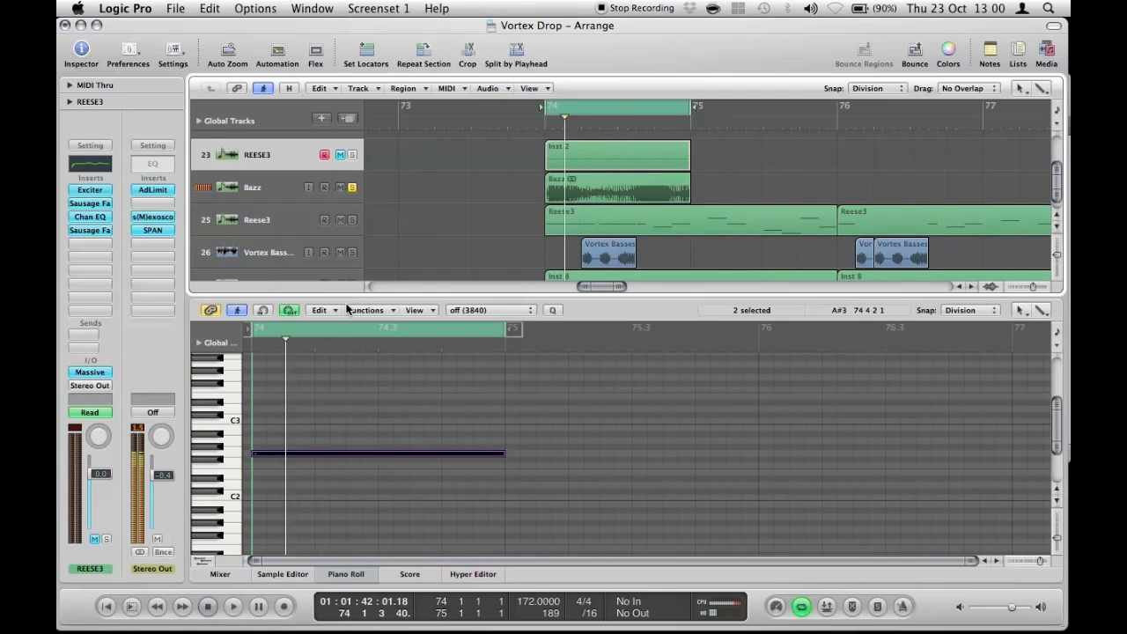
key("space")
- Open the Massive synth on the REESE3 track, adjust its Speed macro, and close the synth
key("super+Tab")
left_click(400, 515)
left_click(270, 182)
left_click(267, 164)
left_click(90, 372)
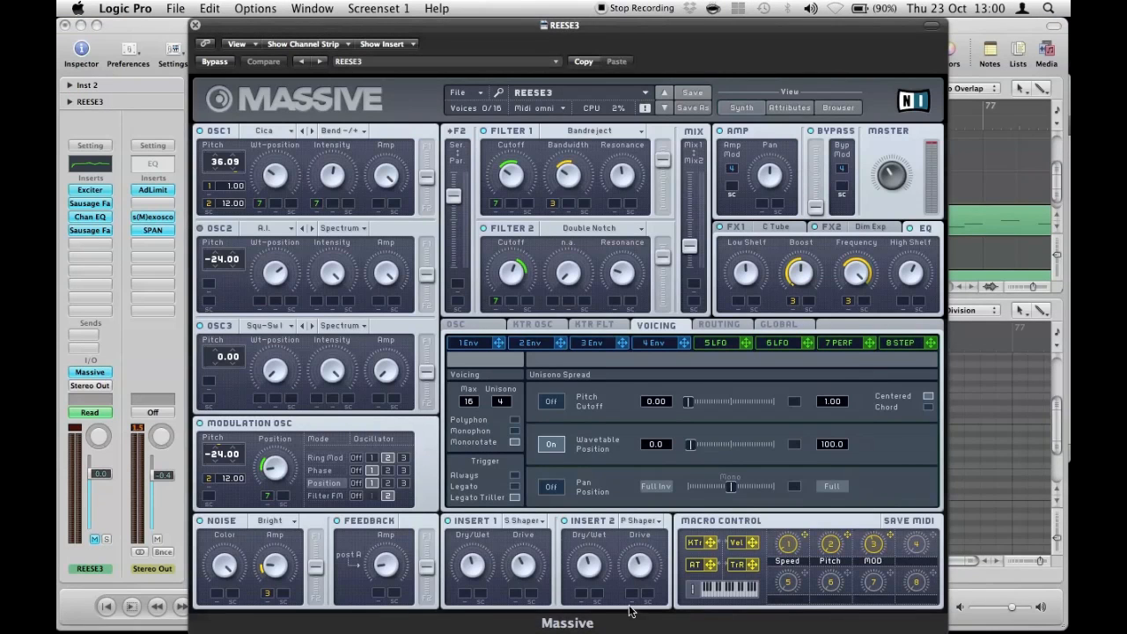
left_click_drag(790, 548, 791, 527)
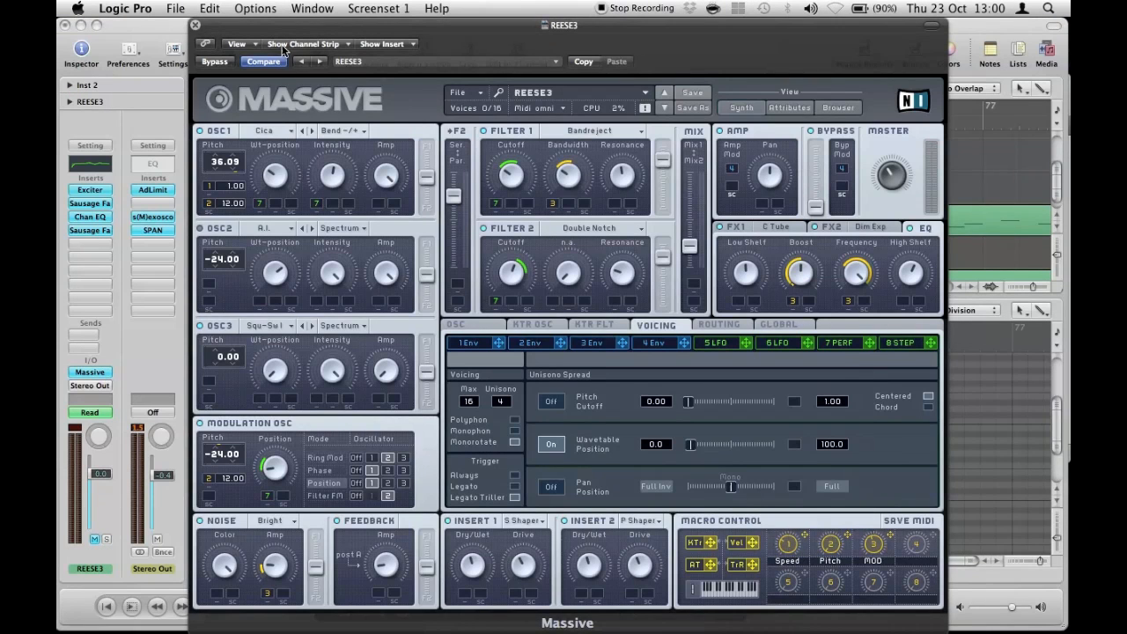
left_click(196, 25)
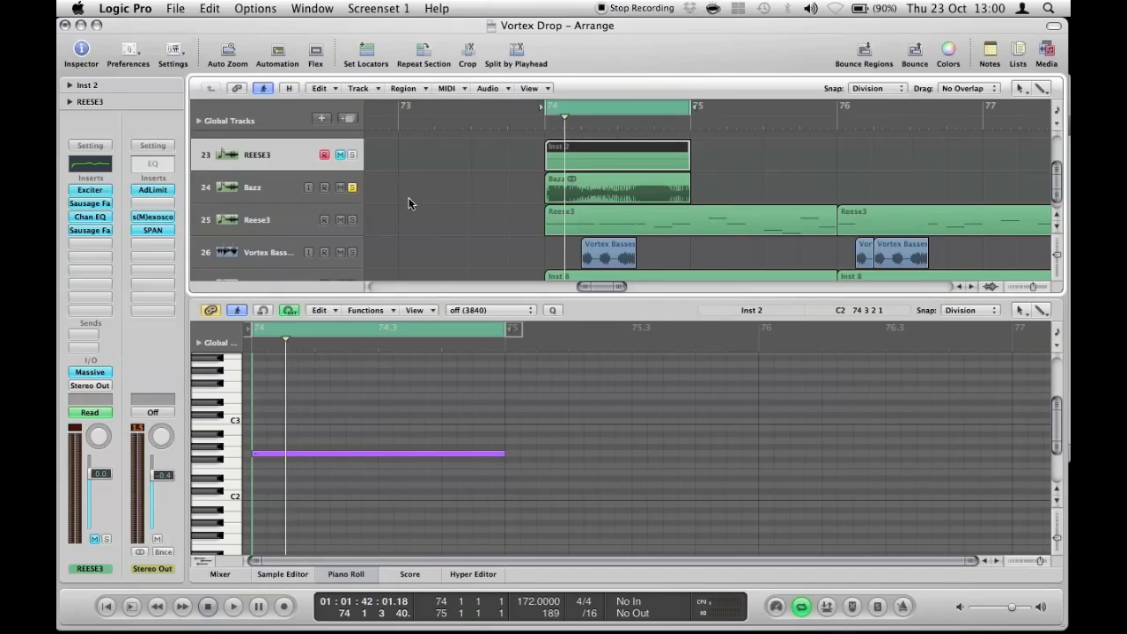
- Solo REESE3 and play bar 74, view its Massive patch, and close the synth
left_click(352, 155)
key("space")
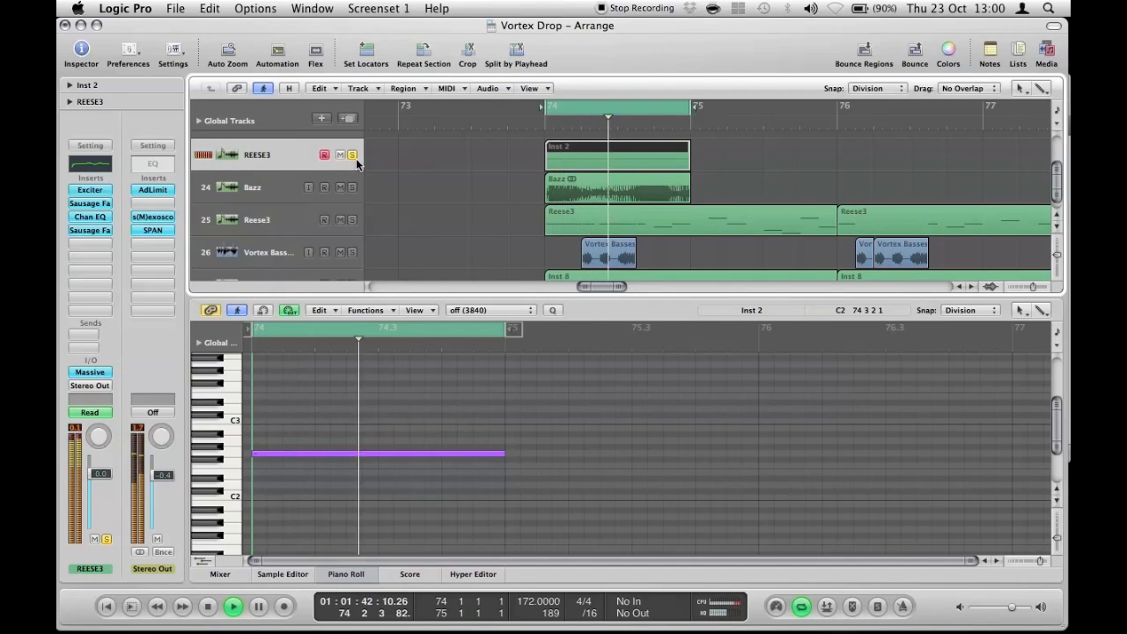
double_click(75, 375)
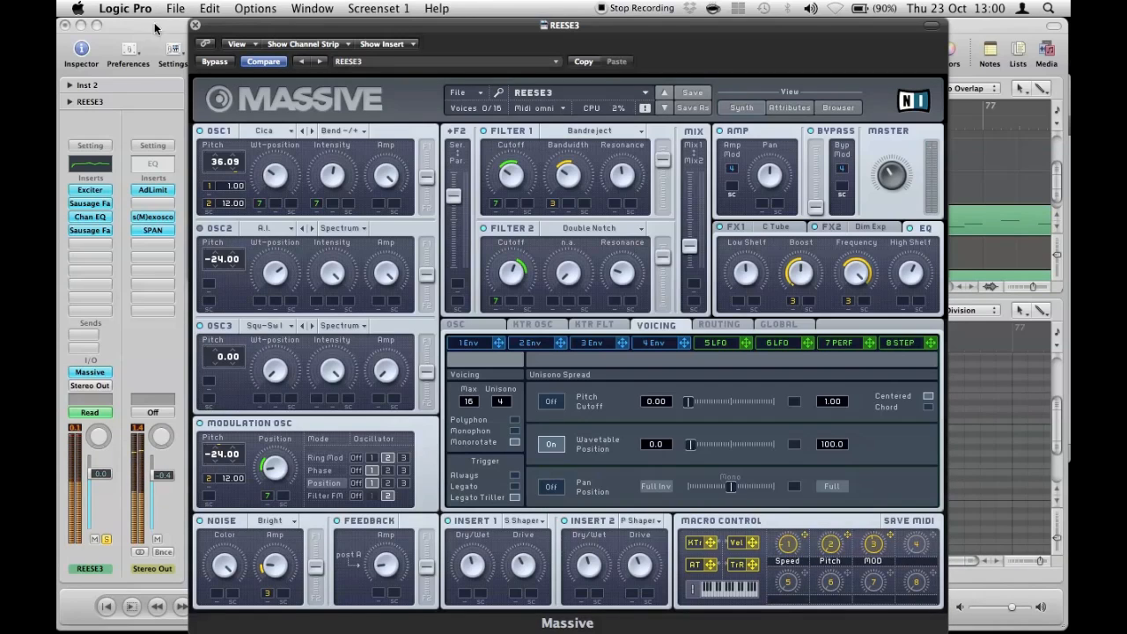
left_click(196, 25)
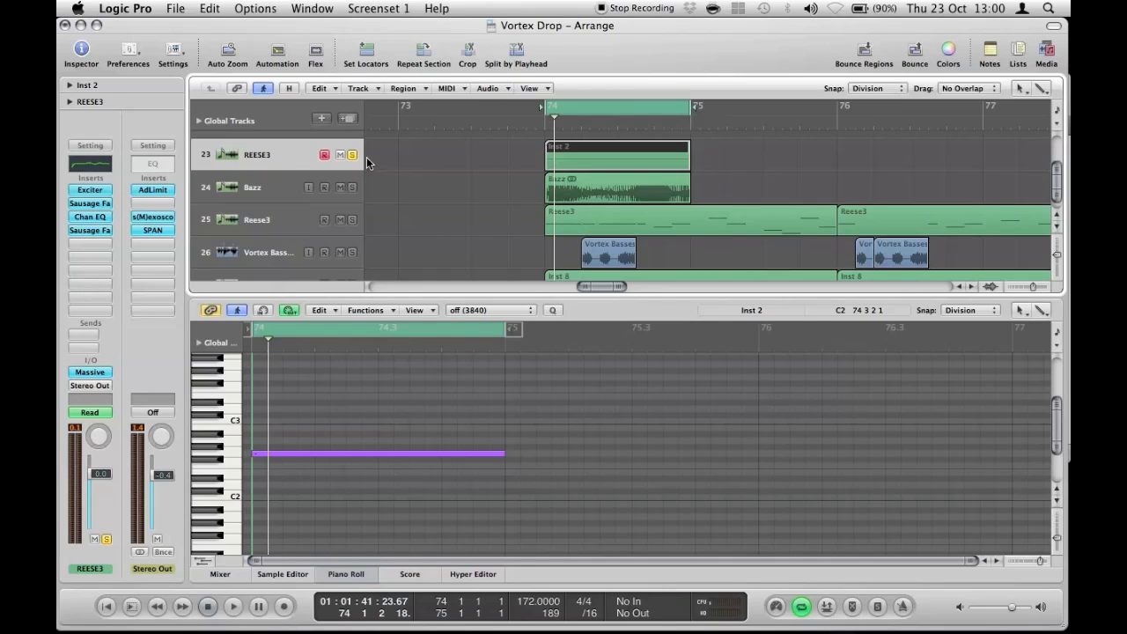
- Mute REESE3, then select and solo the Bazz track and play it to compare with the synth version
left_click(341, 155)
left_click(280, 188)
left_click(352, 188)
key("space")
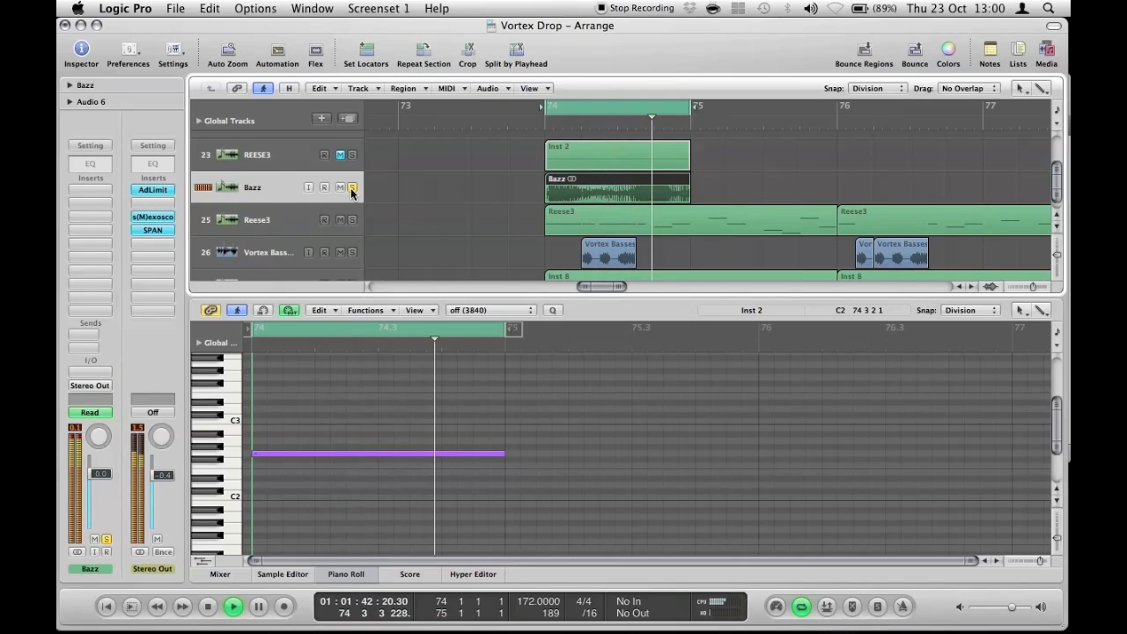
- Switch to Finder, locate the bounced Bazz.wav on the Desktop, and return to Logic Pro
mouse_move(141, 608)
left_click(76, 586)
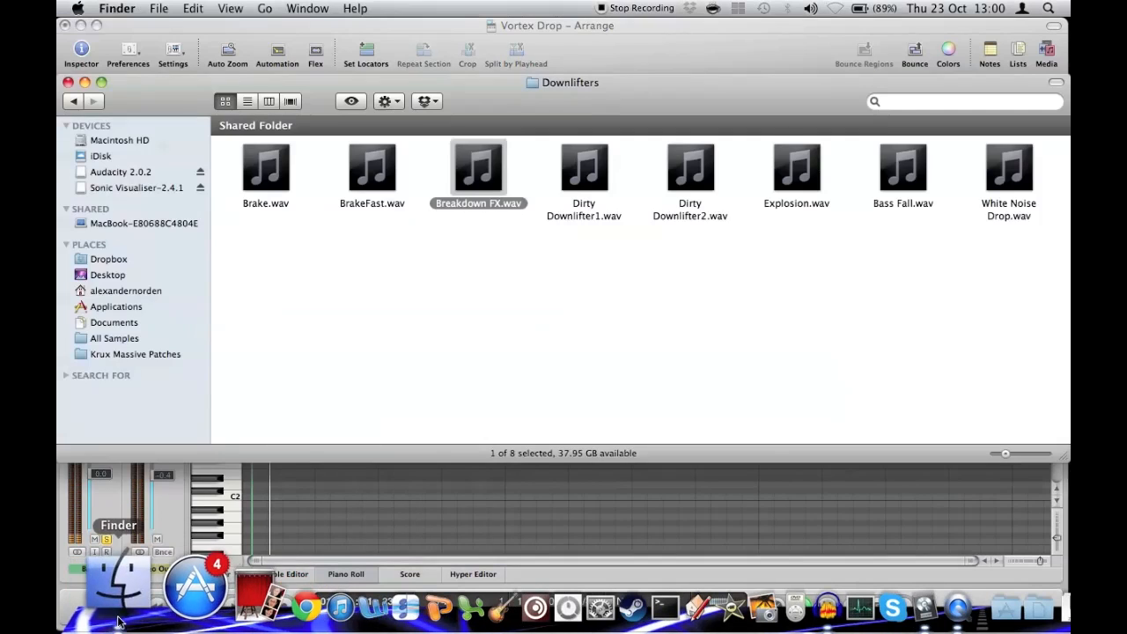
left_click(110, 275)
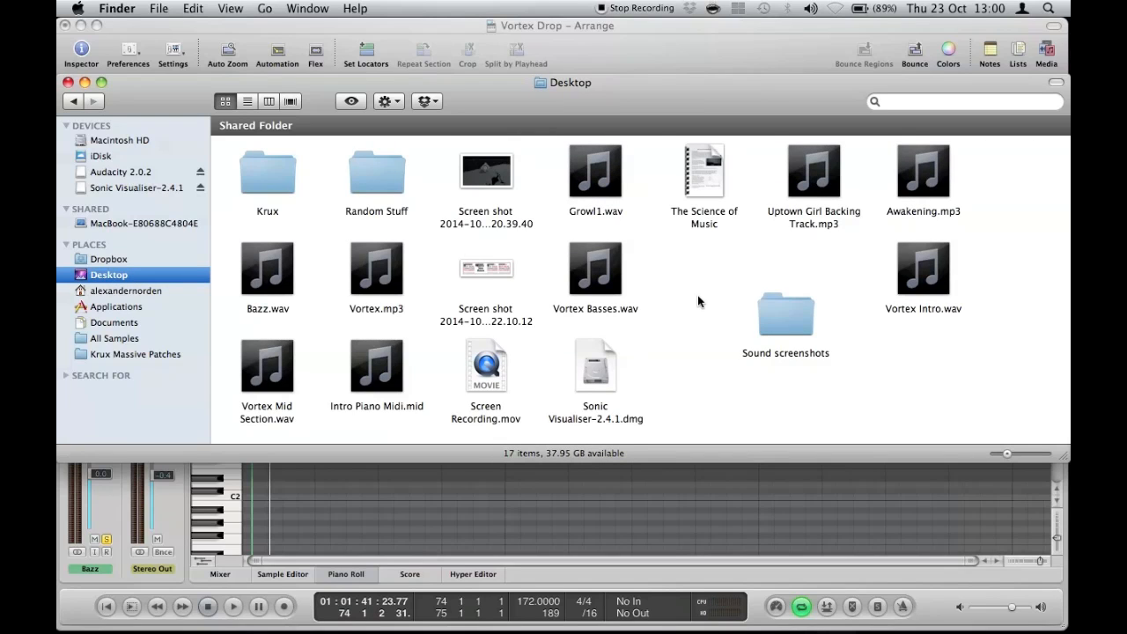
left_click(268, 269)
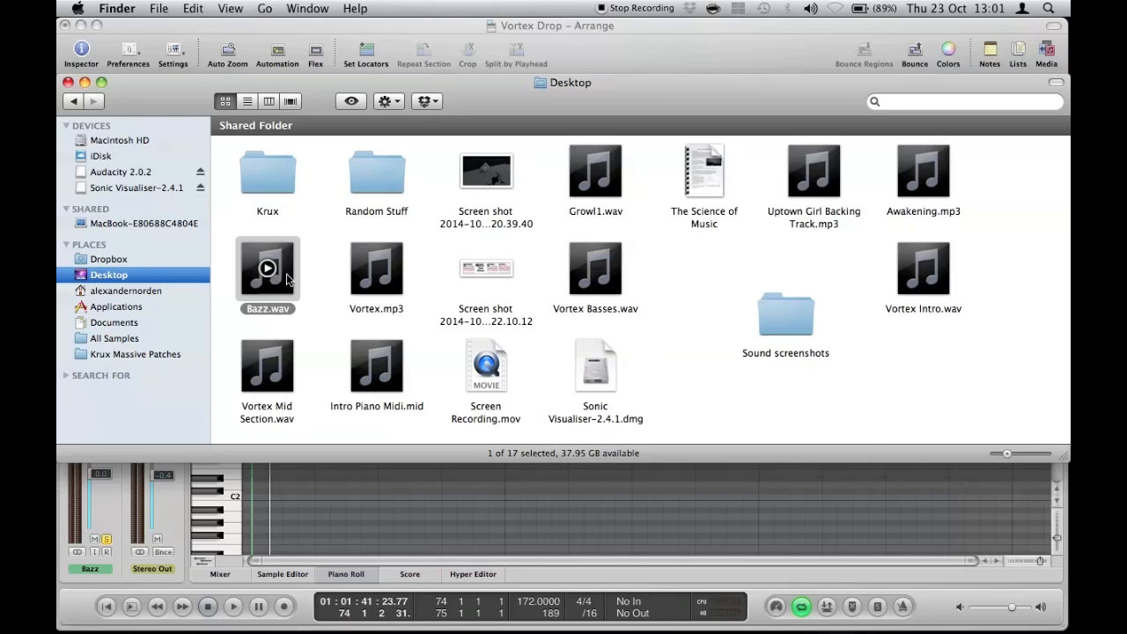
left_click(453, 372)
left_click(453, 506)
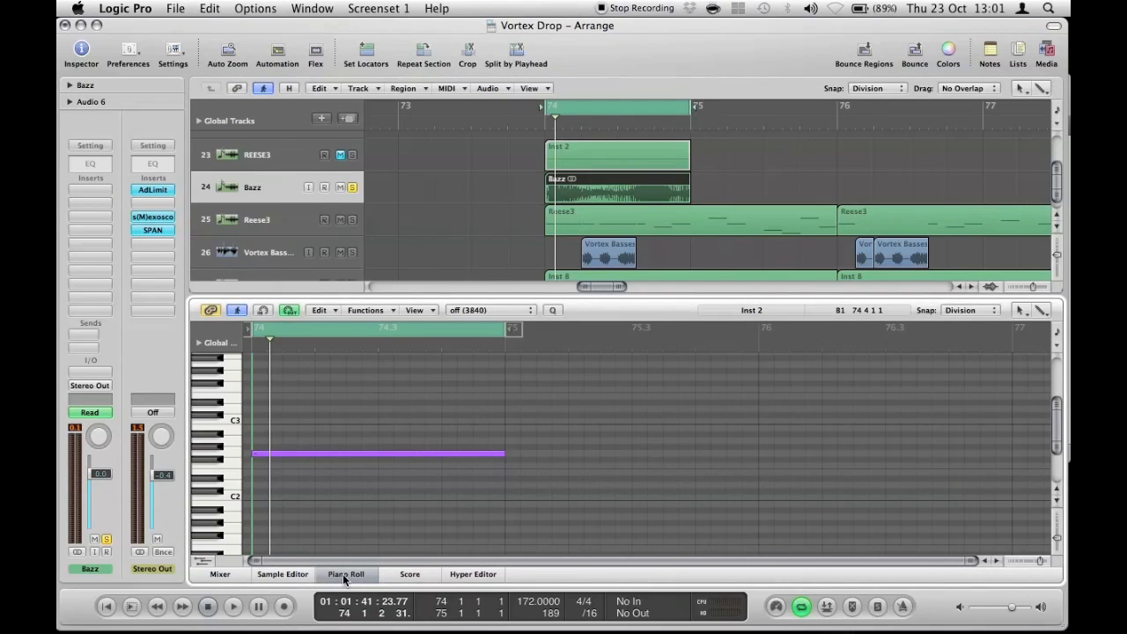
- Close the Piano Roll and create one new software instrument track below Bazz
left_click(343, 575)
left_click(484, 443)
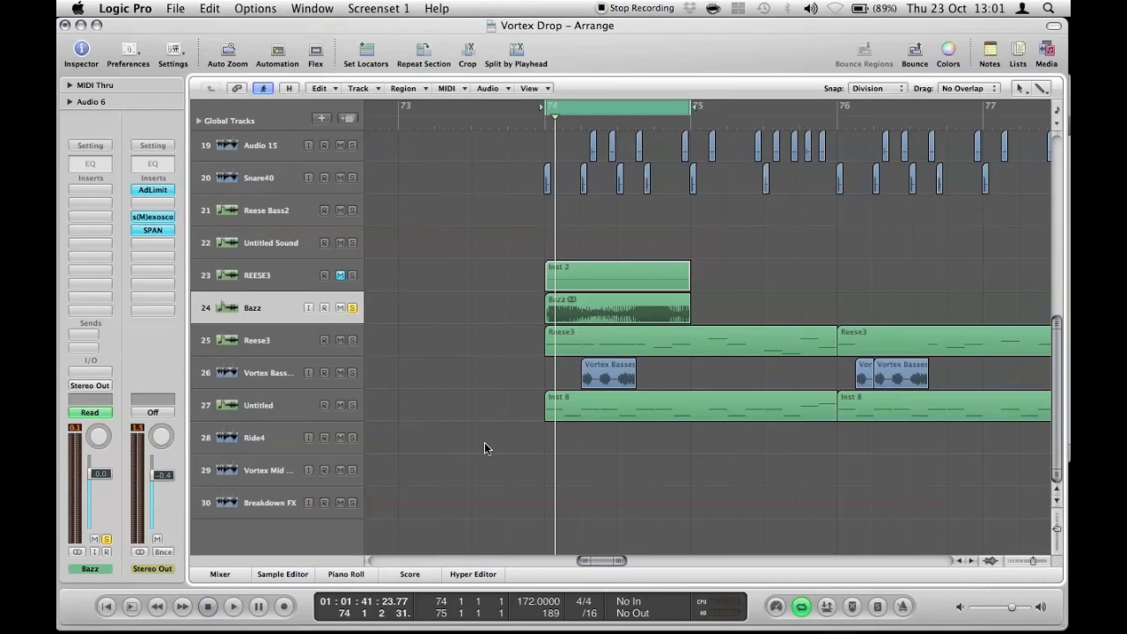
key("alt+super+n")
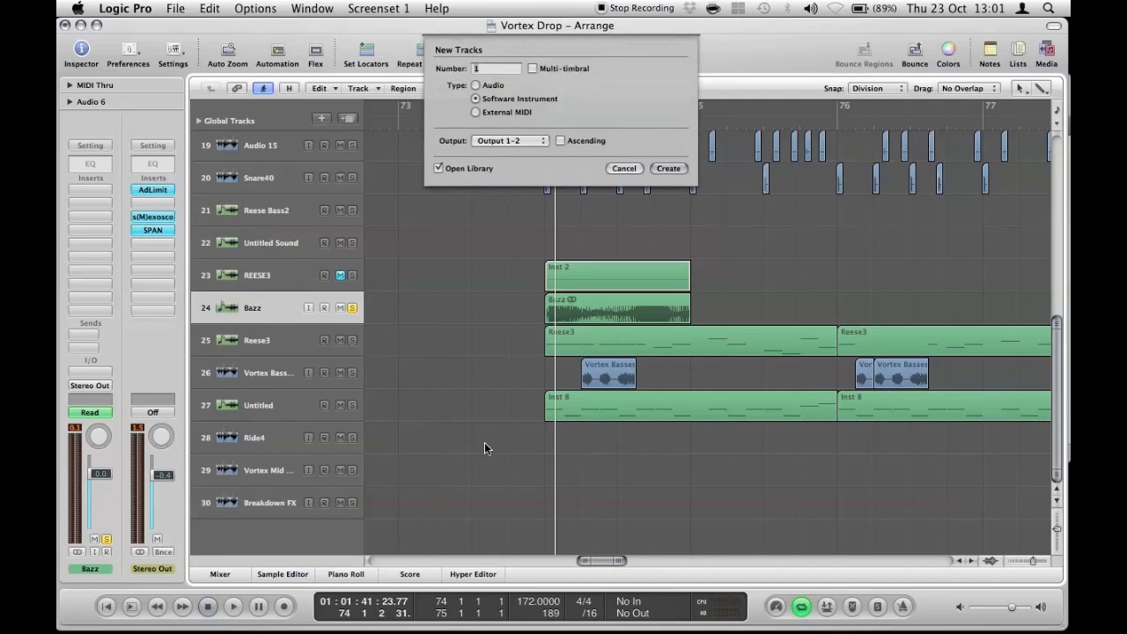
key("Return")
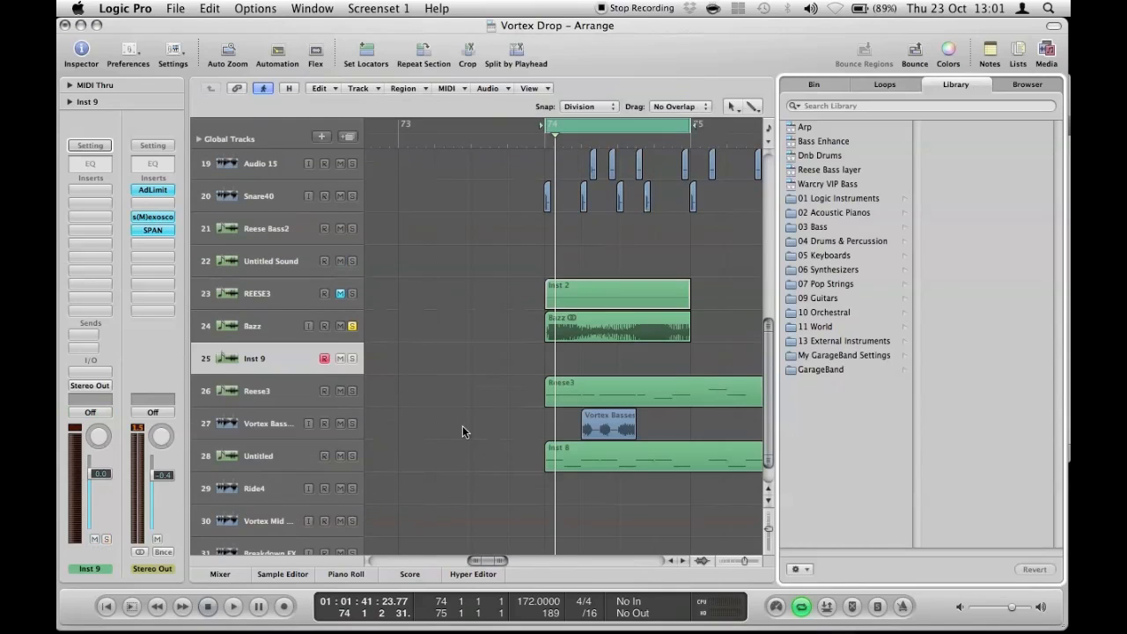
- Load Serum from the AU instruments onto the new Inst 9 track
left_click(102, 375)
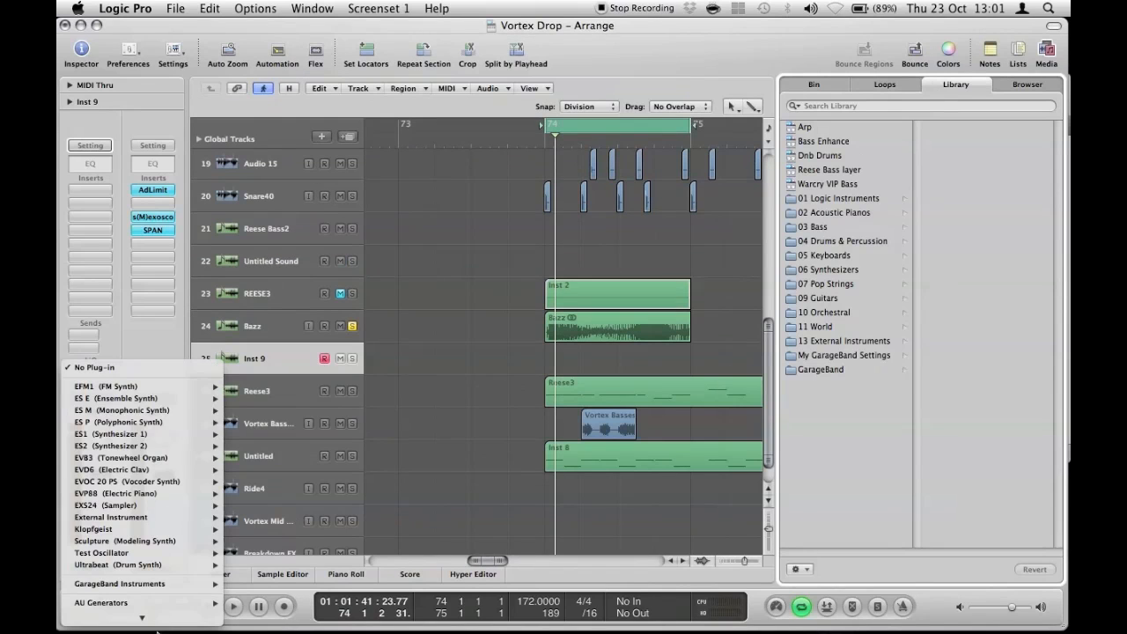
mouse_move(176, 605)
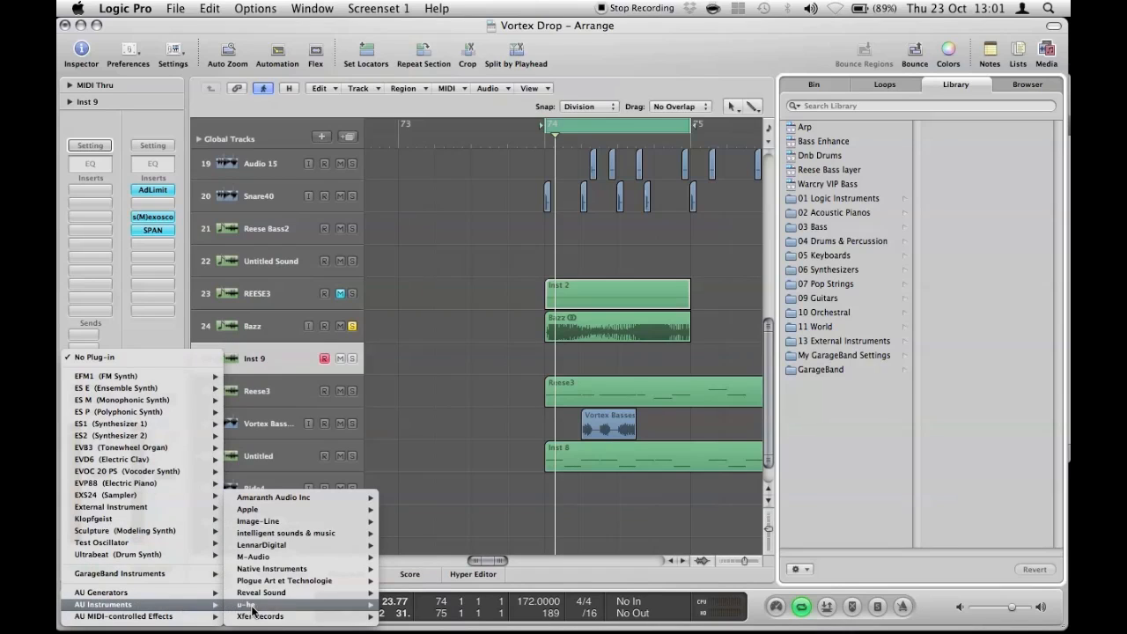
left_click(478, 617)
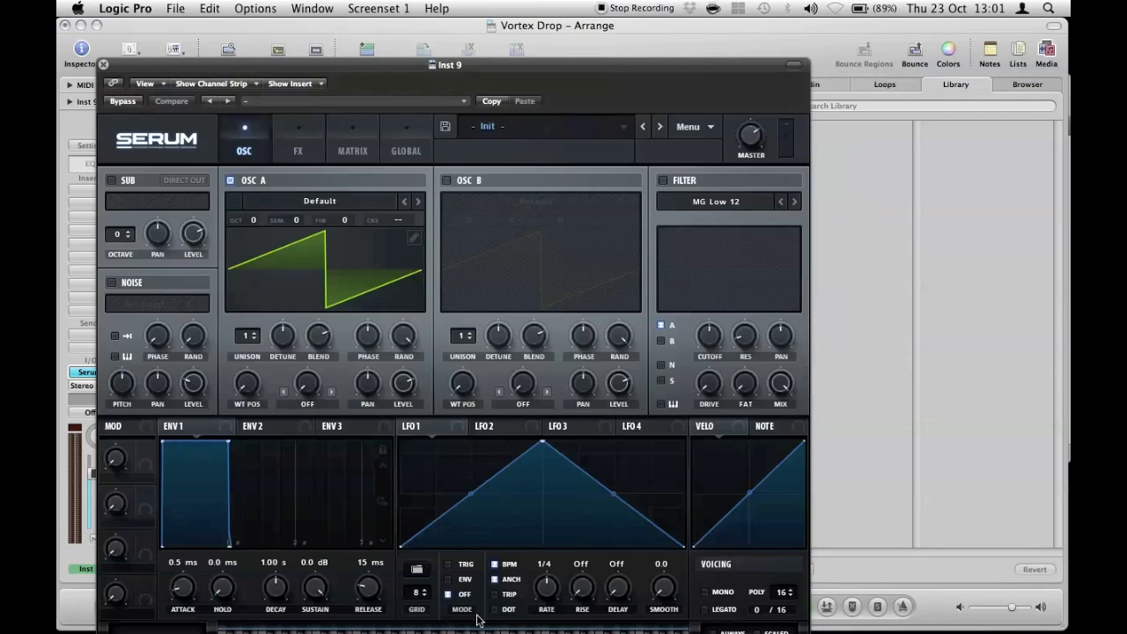
- Audition Serum's Init patch with Musical Typing, and arrange the synth window and keyboard so they do not overlap
left_click_drag(575, 56, 588, 37)
key("Caps_Lock")
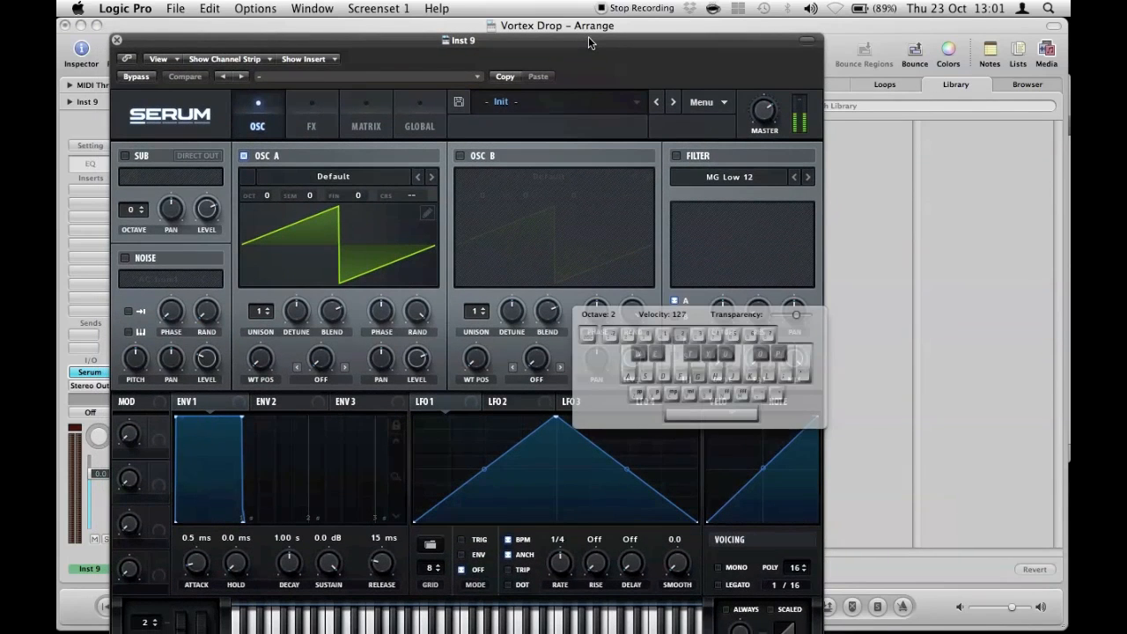
left_click_drag(311, 39, 785, 40)
left_click(352, 327)
key("a")
left_click_drag(845, 39, 405, 24)
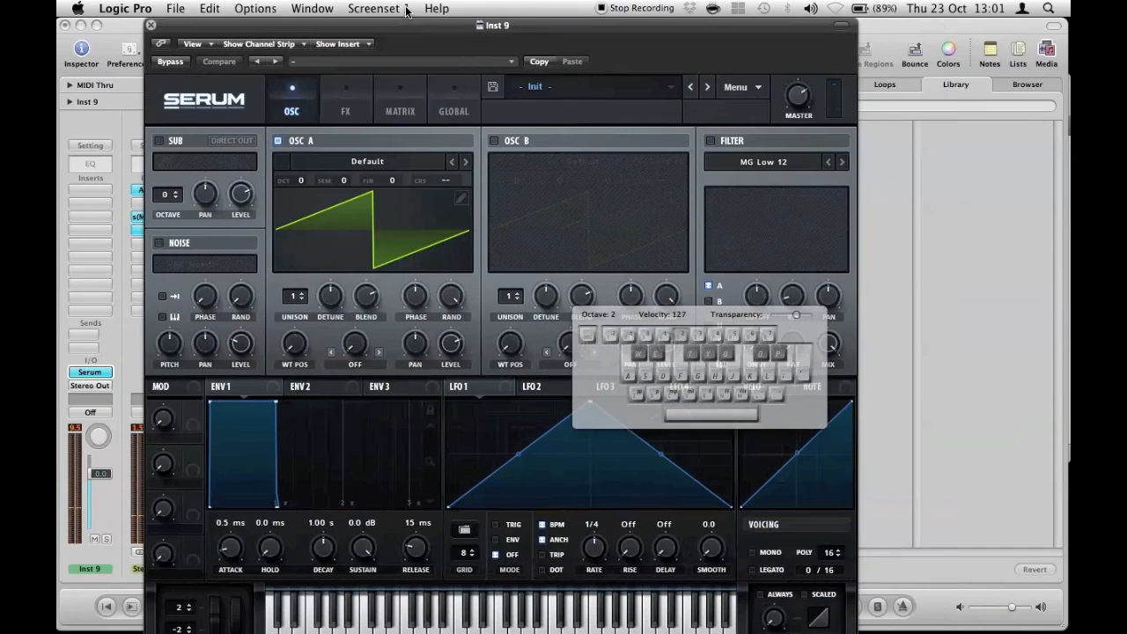
left_click_drag(652, 317, 938, 416)
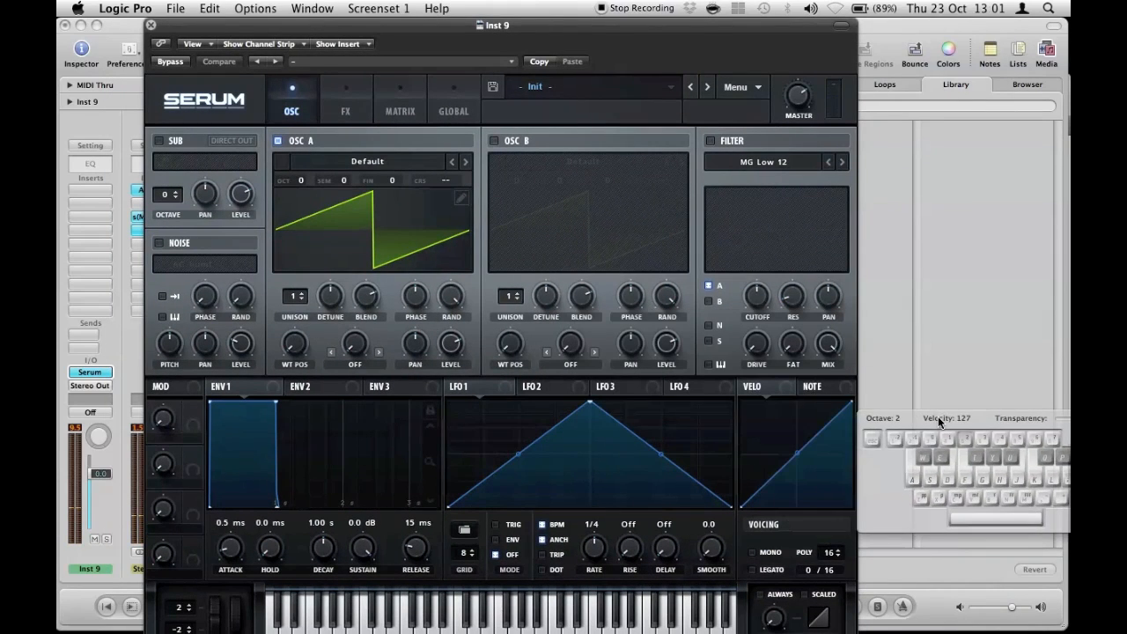
- Open Oscillator A's wavetable editor, enter G0 in the formula field, and close the Serum window
left_click(460, 198)
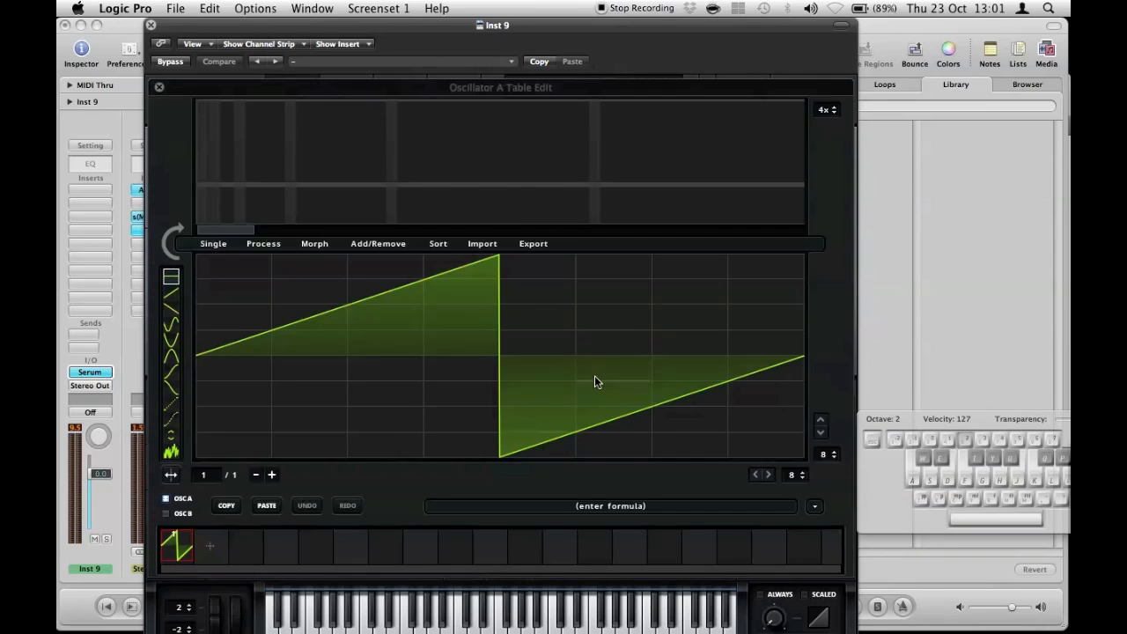
key("F2")
left_click(651, 509)
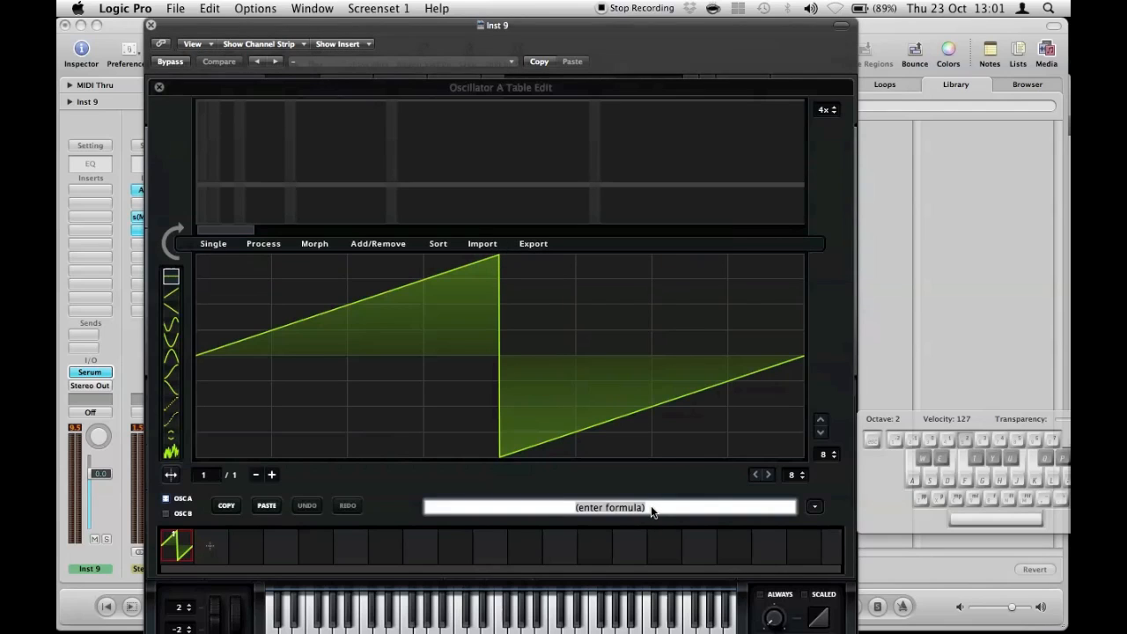
type("G0")
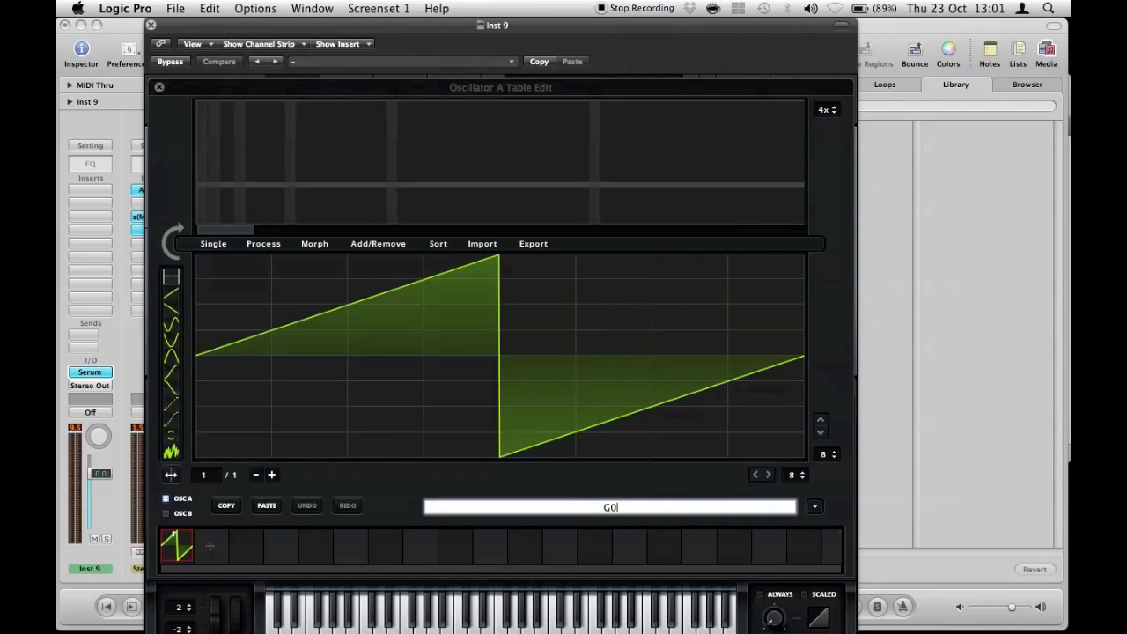
key("Return")
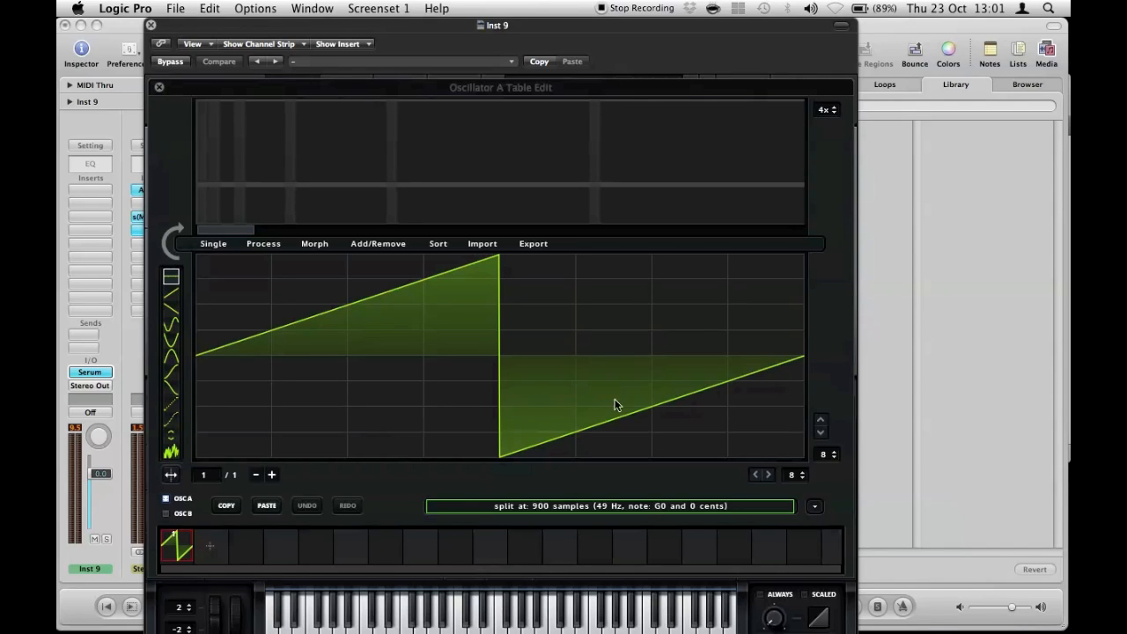
left_click(151, 25)
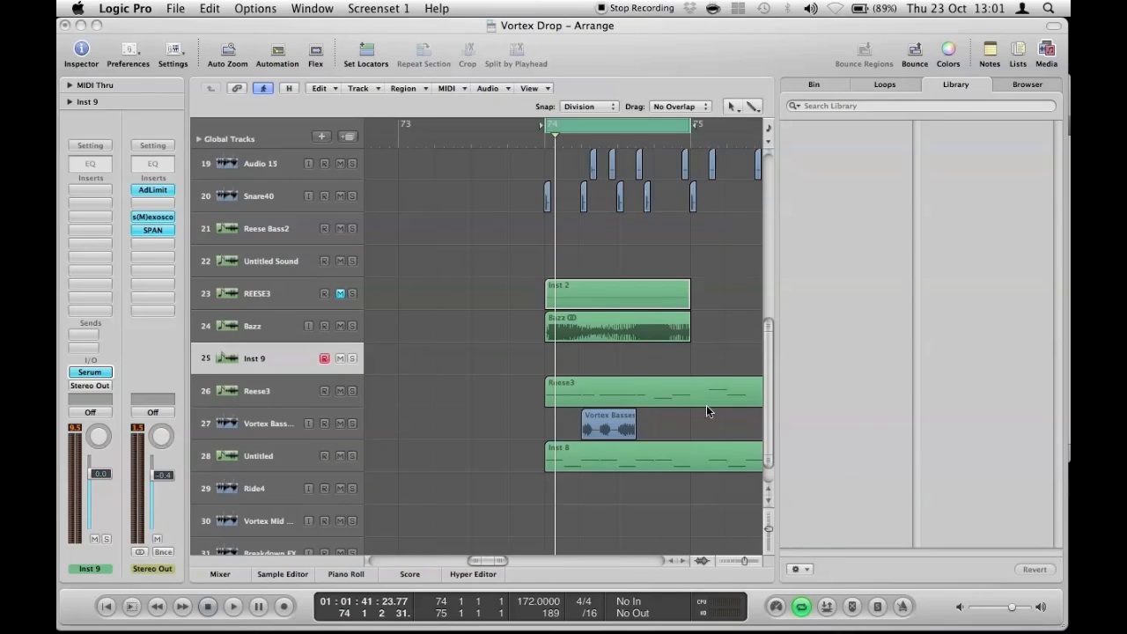
- Open REESE3's Inst 2 region in the Piano Roll and check the pitch of its sustained note
double_click(599, 304)
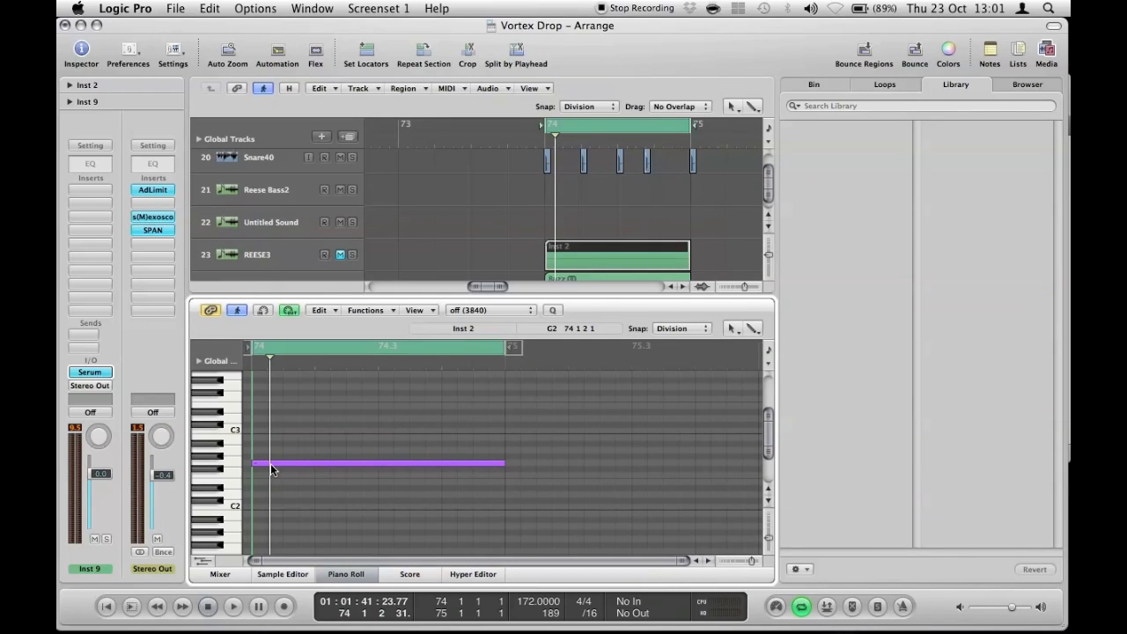
left_click(234, 464)
left_click(328, 438)
scroll(392, 267, "down", 1)
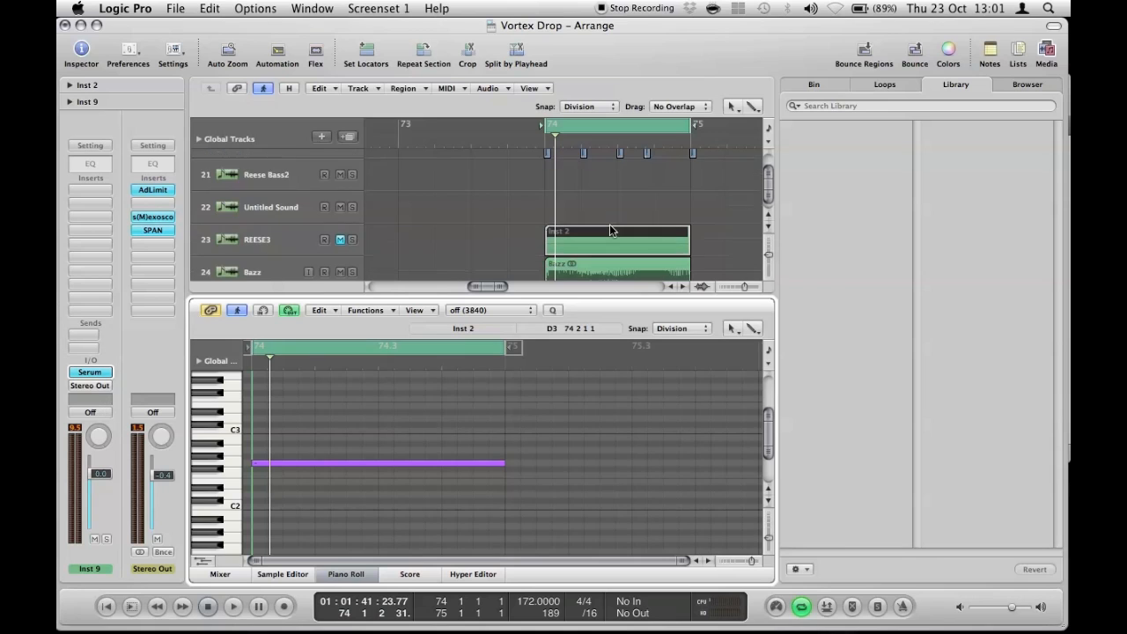
- Inspect the pitch settings in REESE3's Massive patch, close the synth, and select the Inst 9 track
left_click(295, 239)
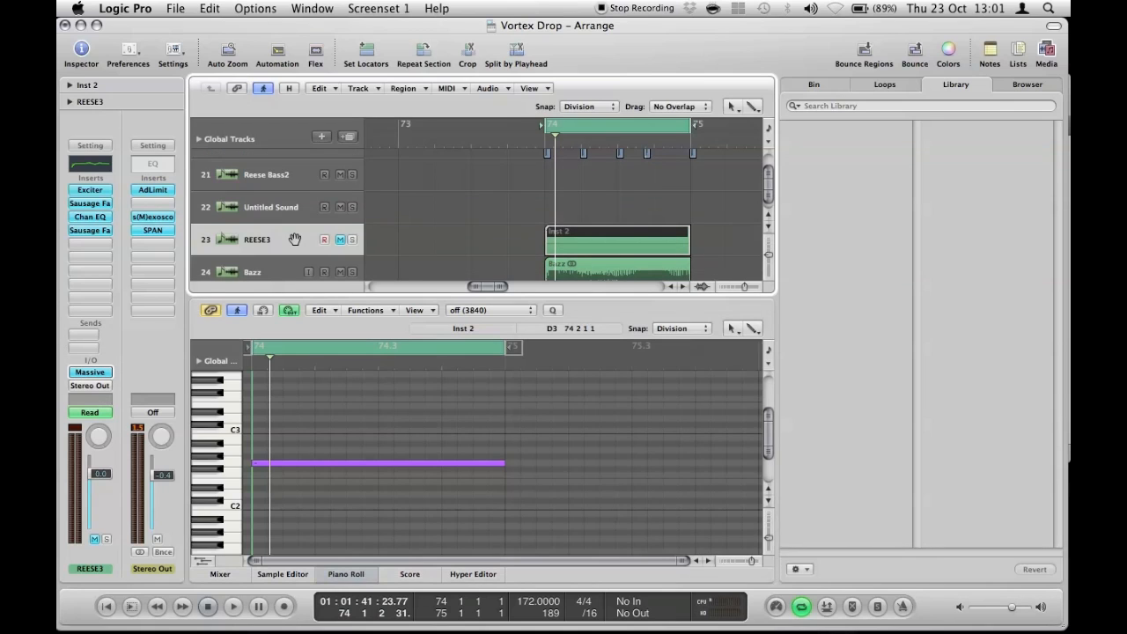
left_click(99, 372)
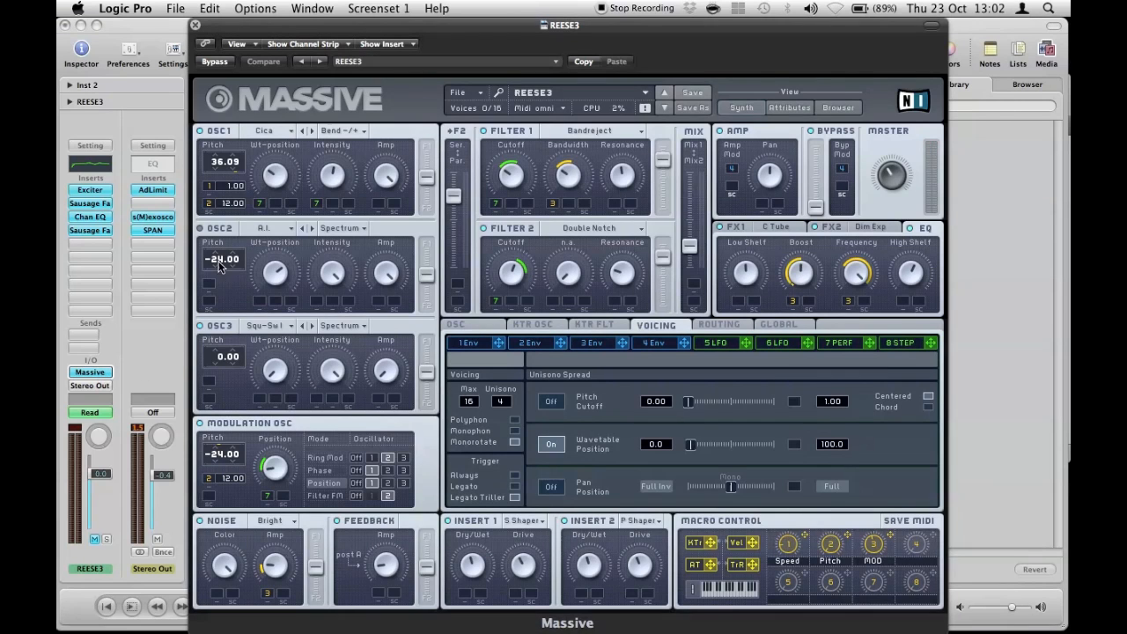
left_click(196, 24)
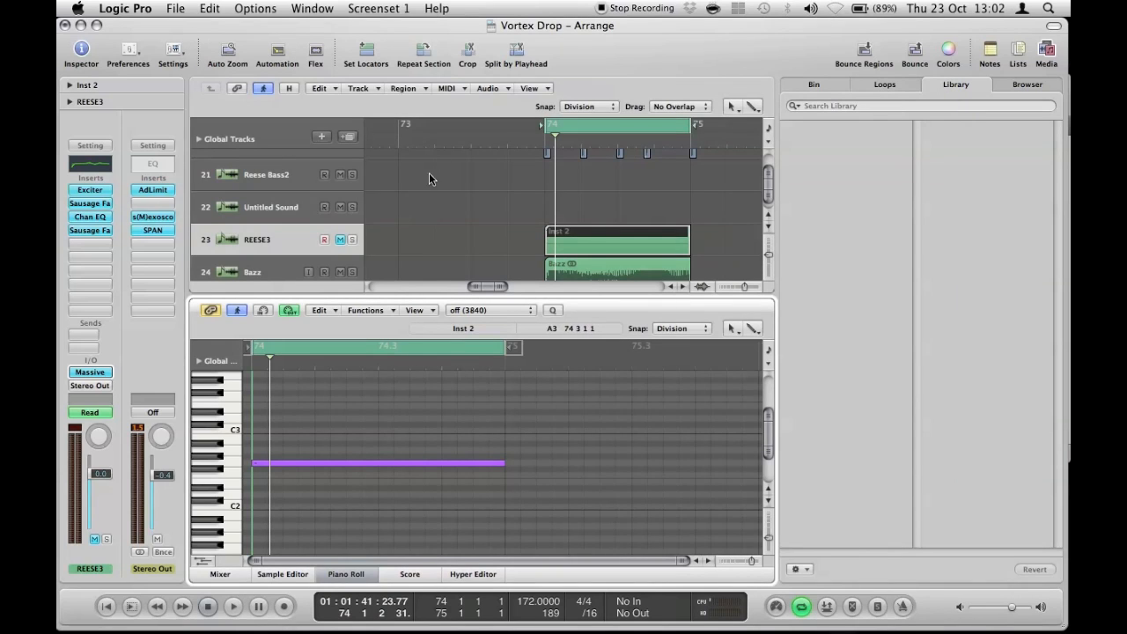
scroll(431, 176, "down", 3)
left_click(271, 229)
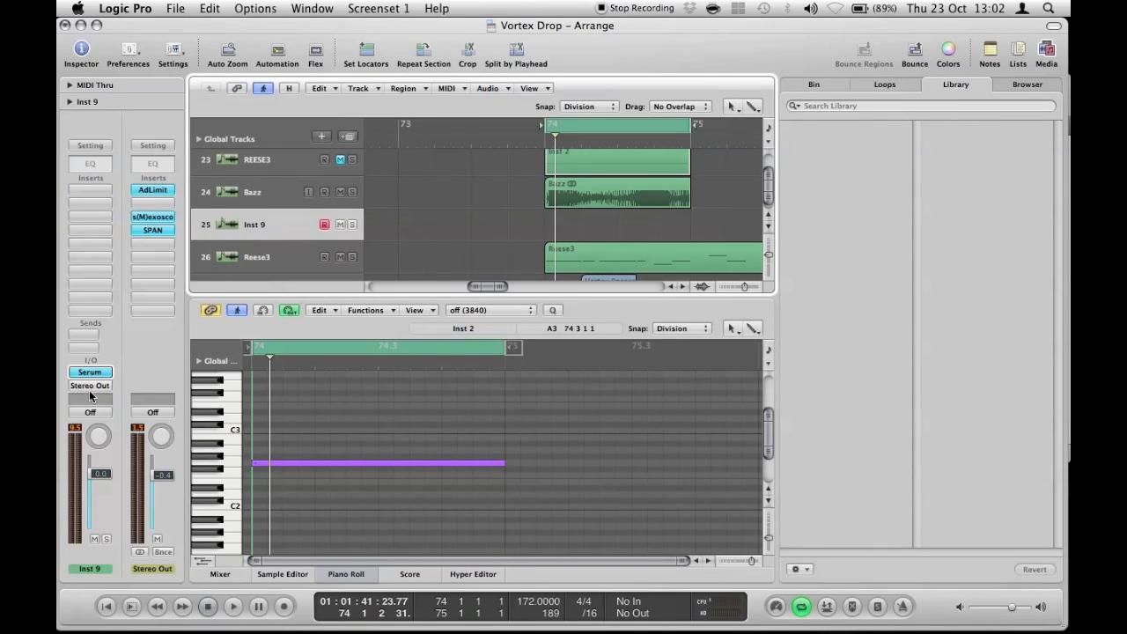
- Open Serum on the Inst 9 track and enter G0 in the formula field of Oscillator A's wavetable editor
left_click(85, 375)
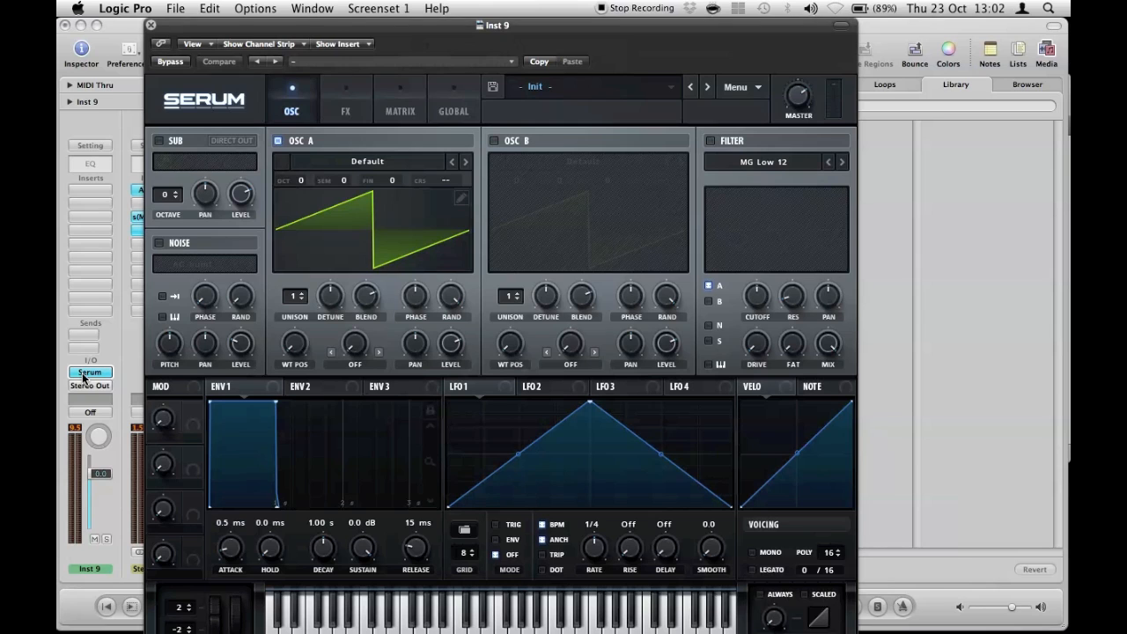
left_click(461, 198)
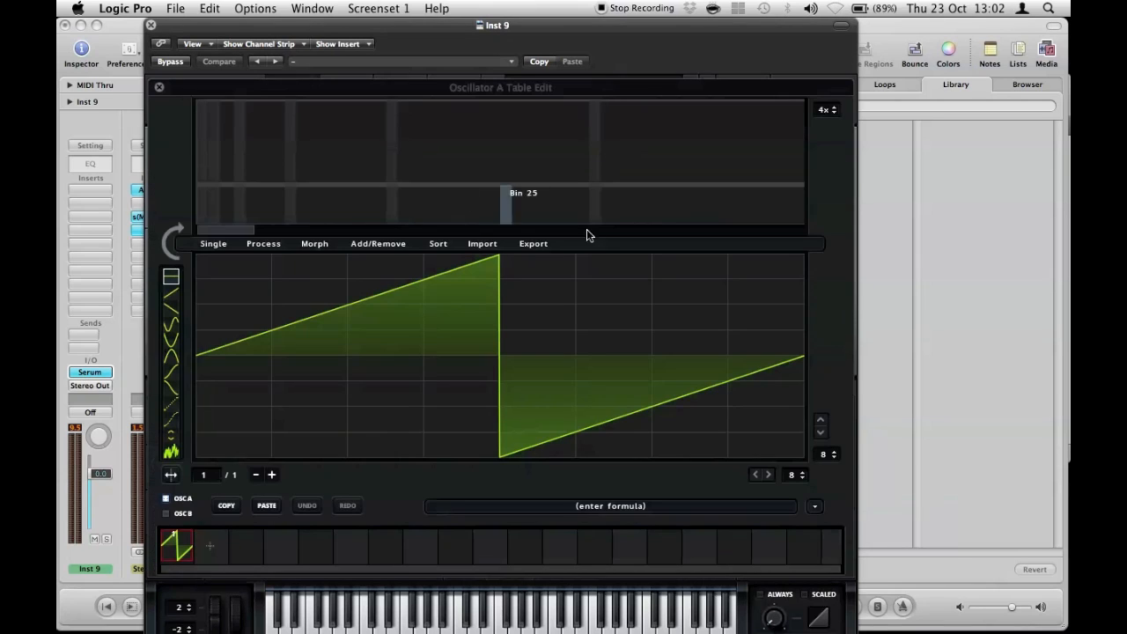
left_click(649, 511)
type("G0")
key("Return")
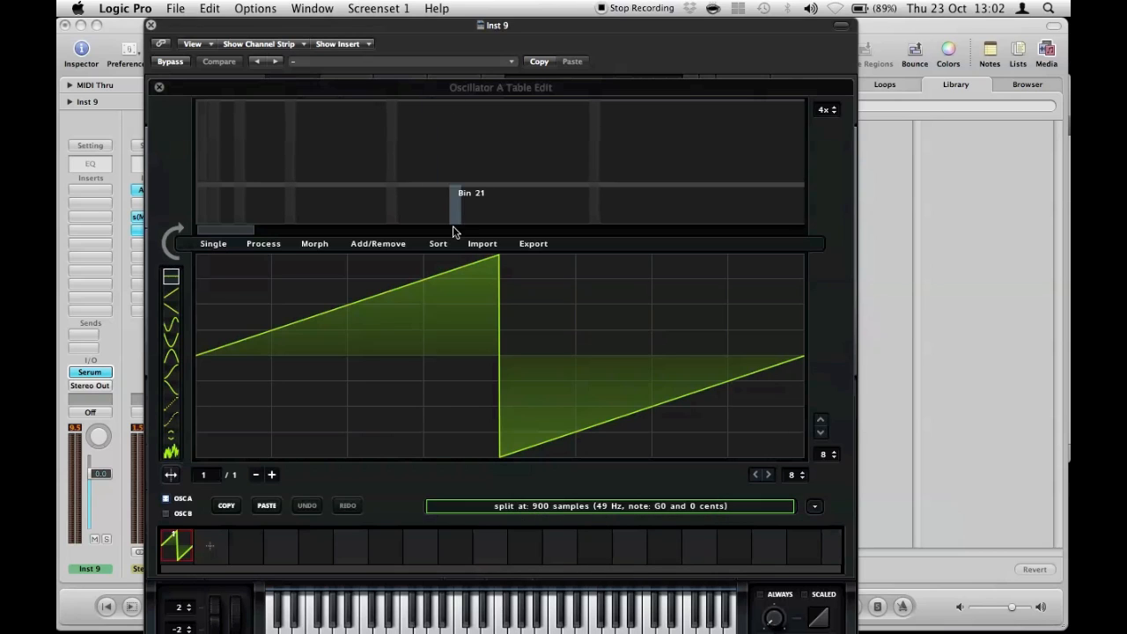
- Import Bazz.wav from the Desktop into Oscillator A via fixed frame size, using 900 samples per frame
left_click(490, 244)
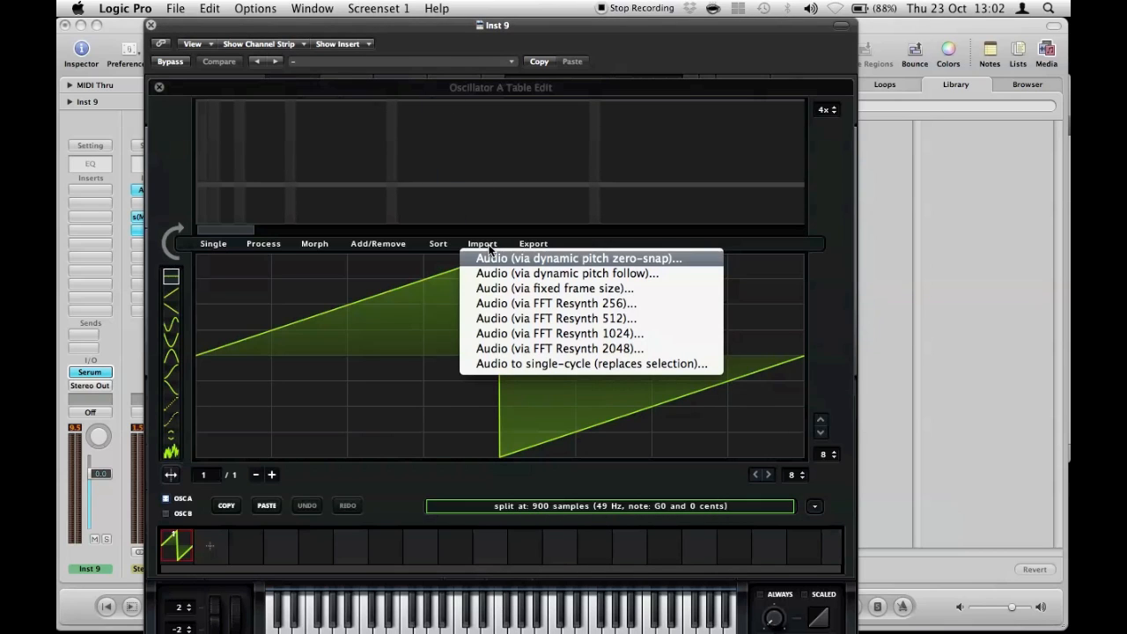
left_click(521, 289)
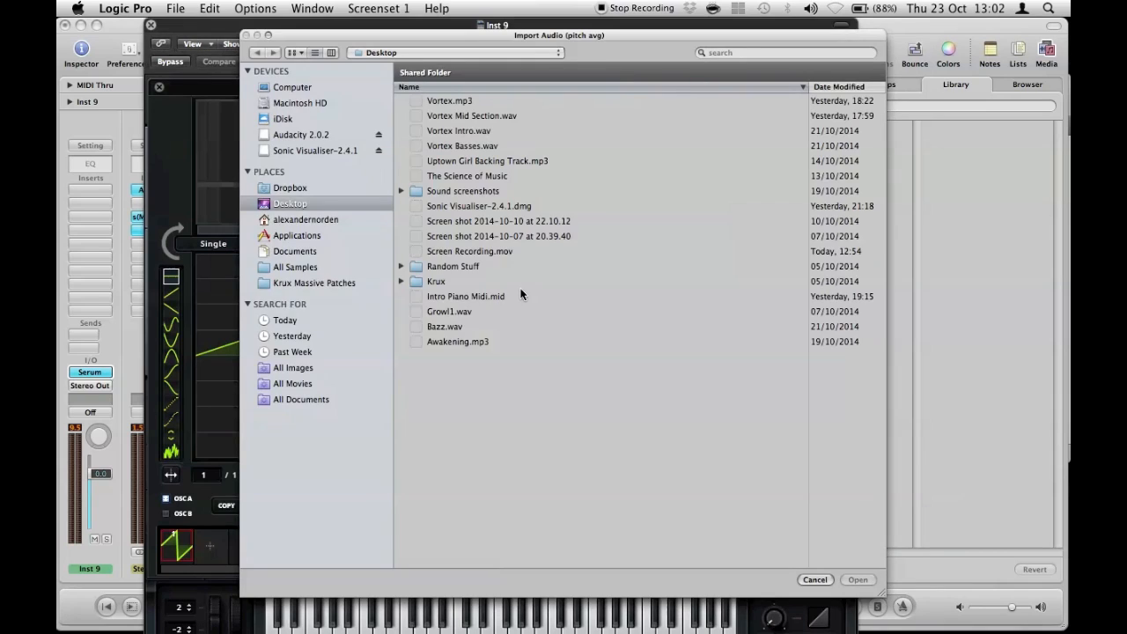
left_click(475, 326)
left_click(865, 582)
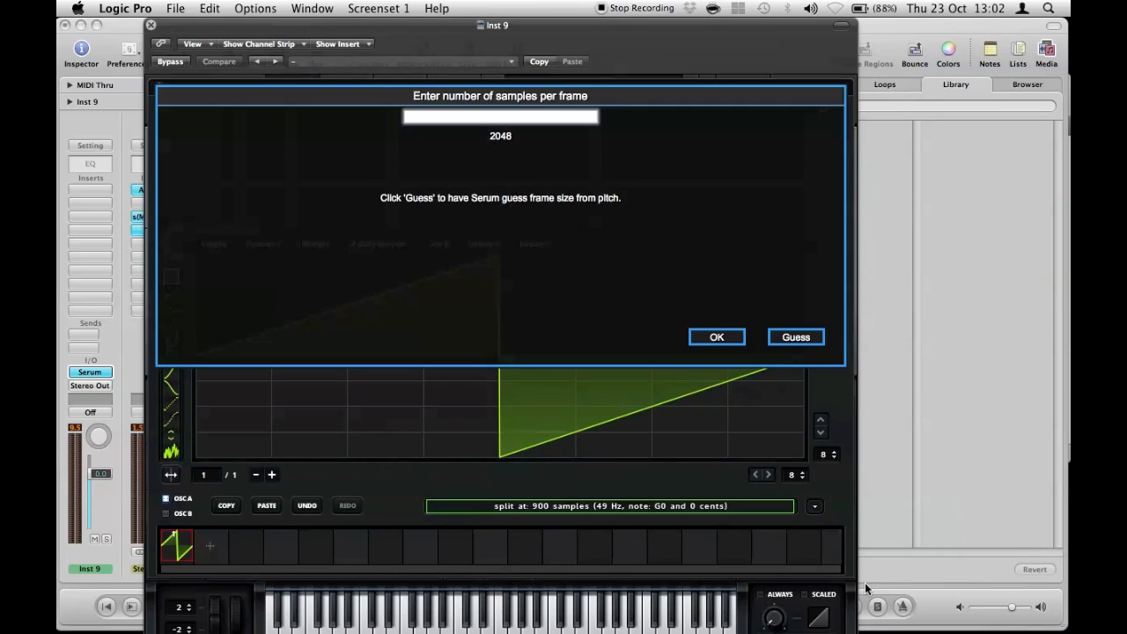
type("900")
key("Return")
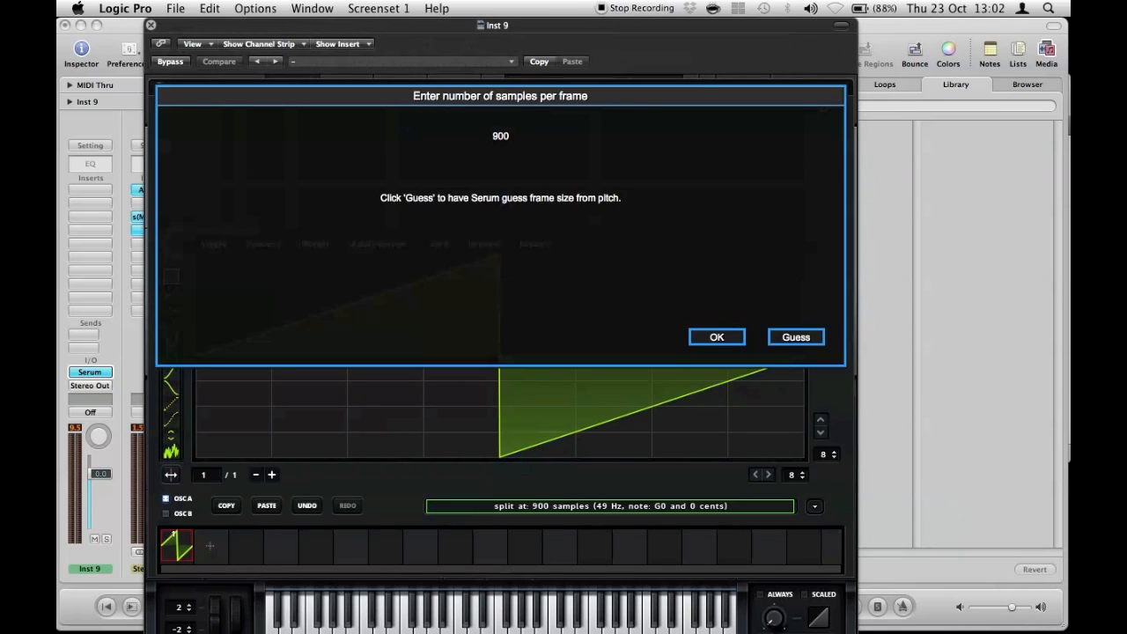
left_click(717, 336)
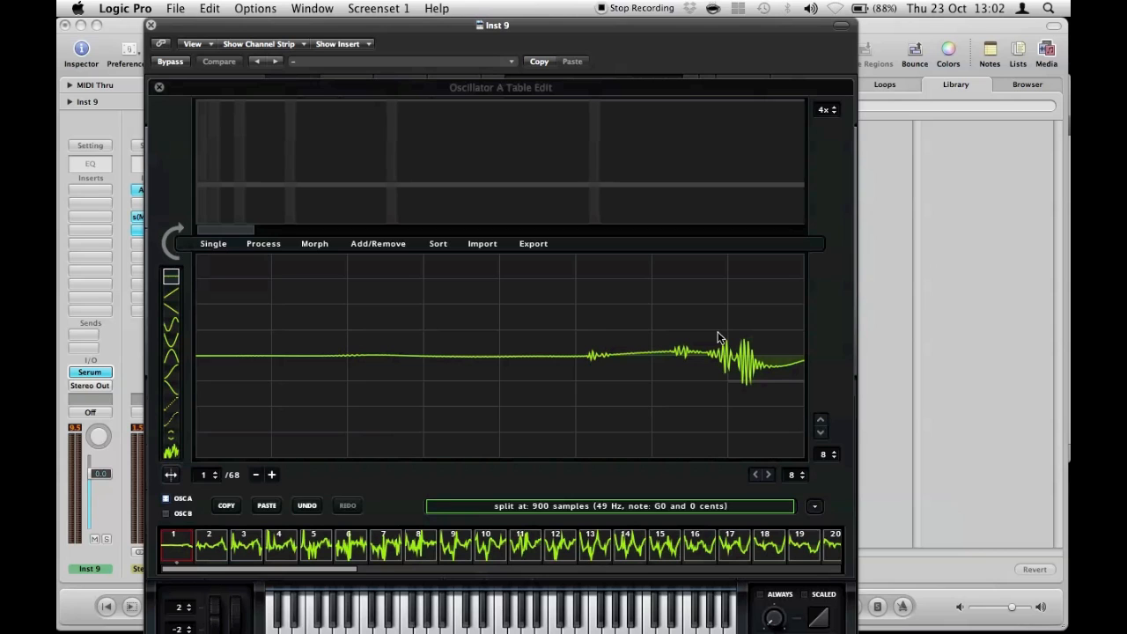
- Audition the imported wavetable with Musical Typing at octave 0, browse its frames, close the editor and sweep the wavetable position
key("Caps_Lock")
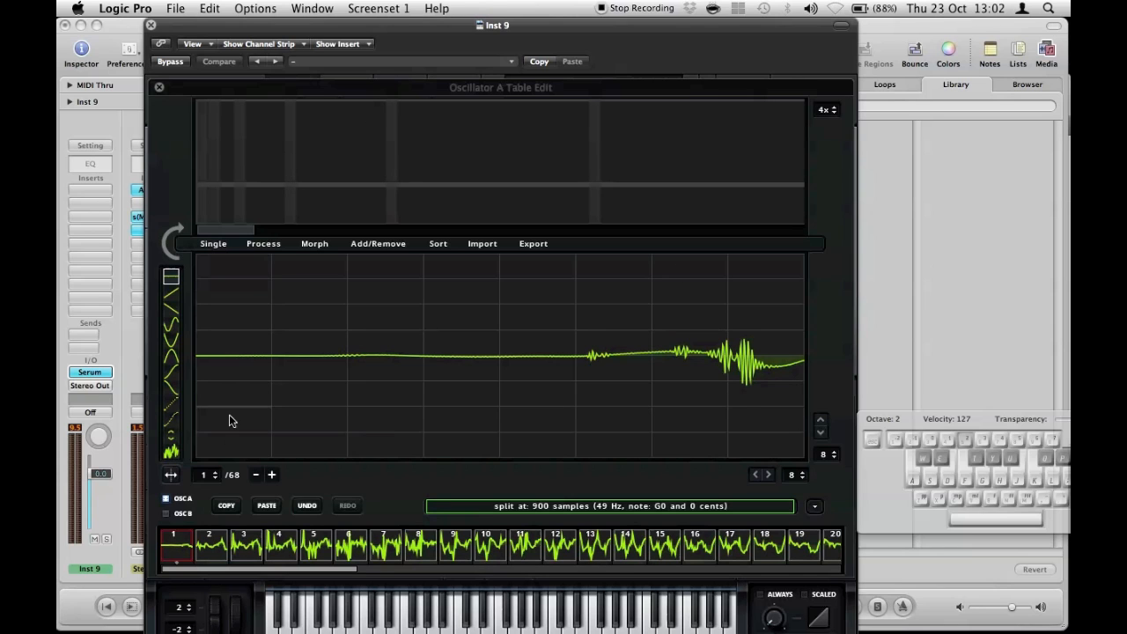
left_click_drag(219, 477, 273, 553)
key("3")
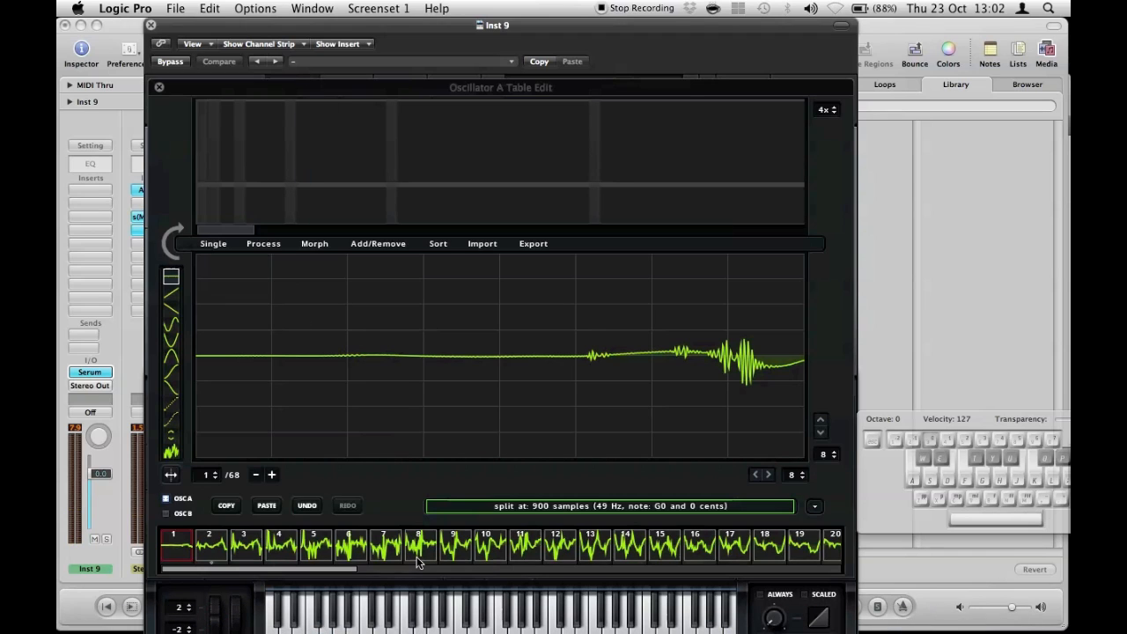
scroll(416, 556, "right", 10)
scroll(539, 567, "left", 10)
left_click(160, 88)
left_click_drag(305, 351, 338, 393)
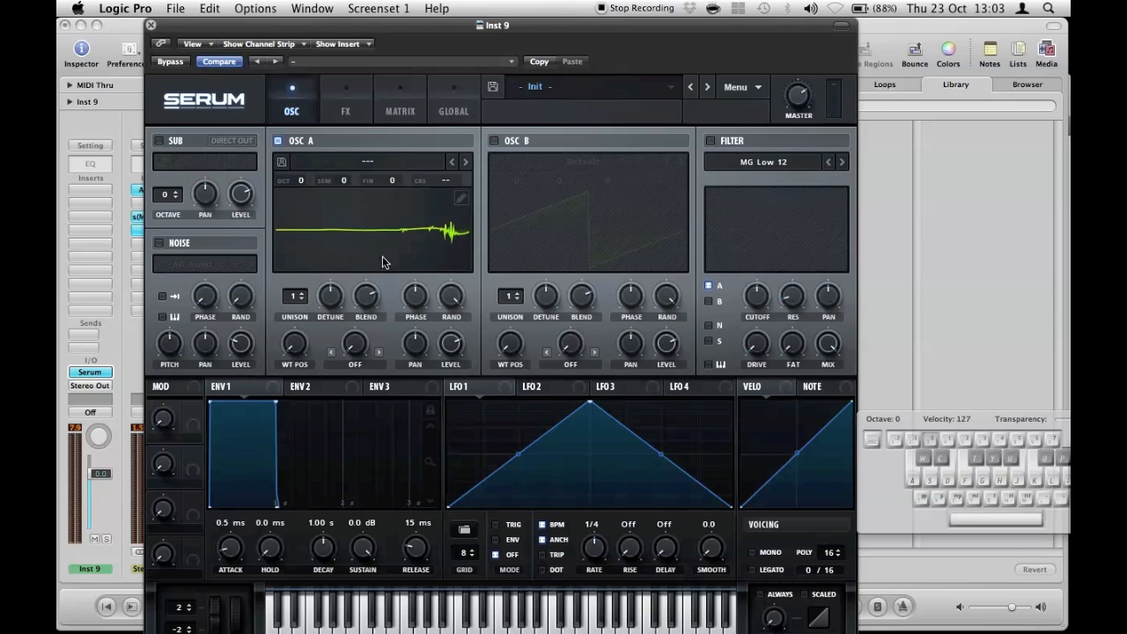
- Reopen Oscillator A's wavetable editor, check the morph options and look through the frames from first to last
left_click(460, 198)
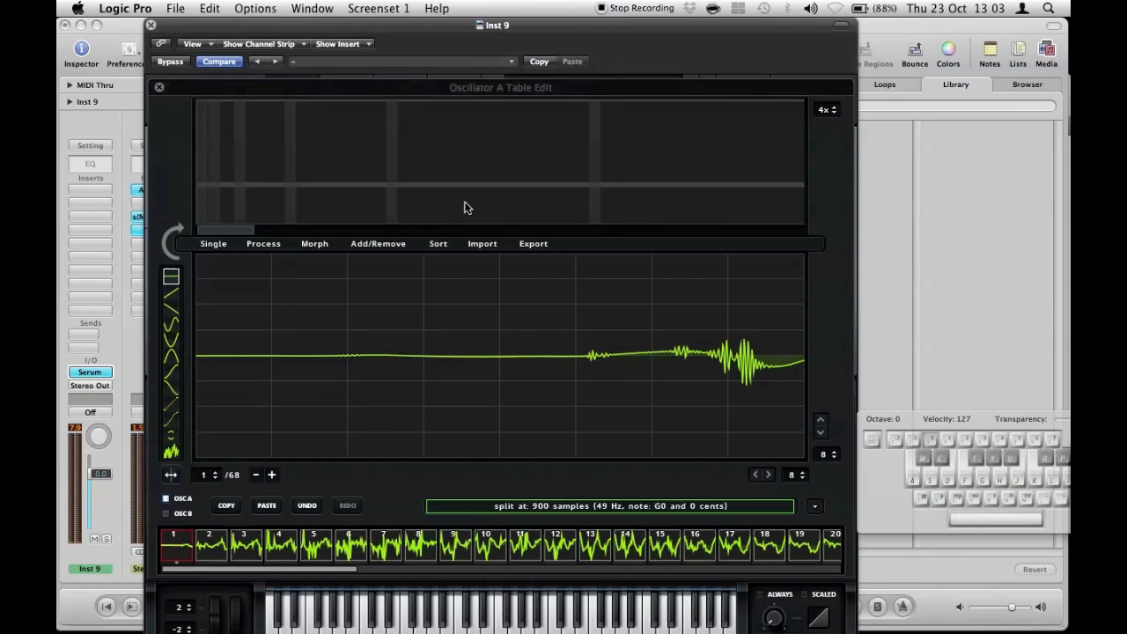
left_click(319, 247)
left_click(256, 282)
scroll(397, 550, "down", 5)
scroll(397, 550, "down", 15)
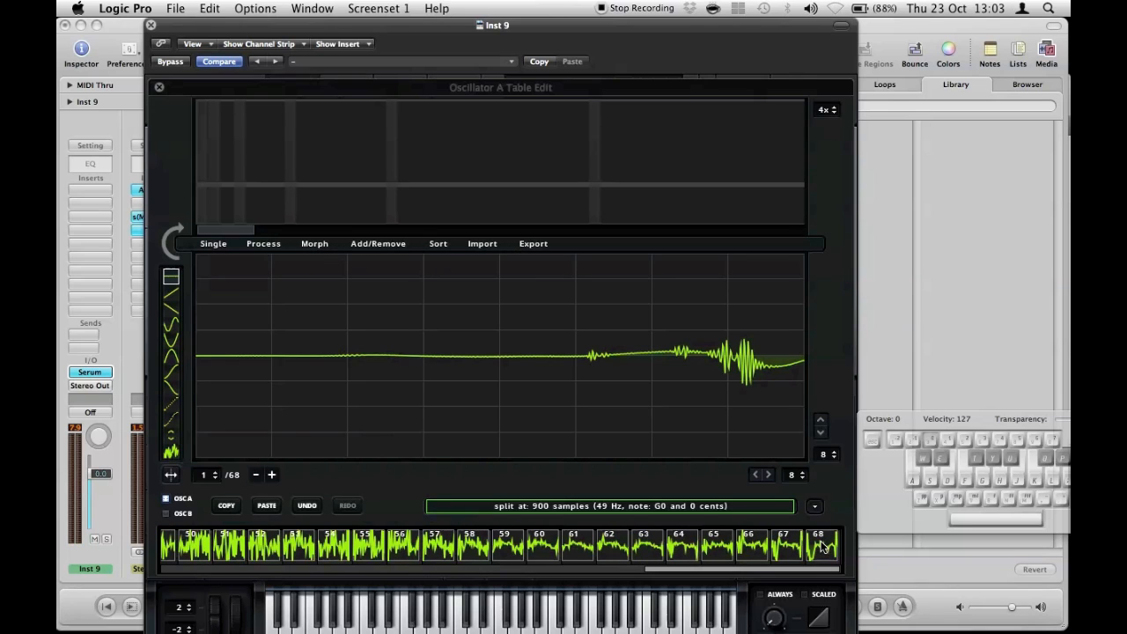
scroll(566, 541, "up", 20)
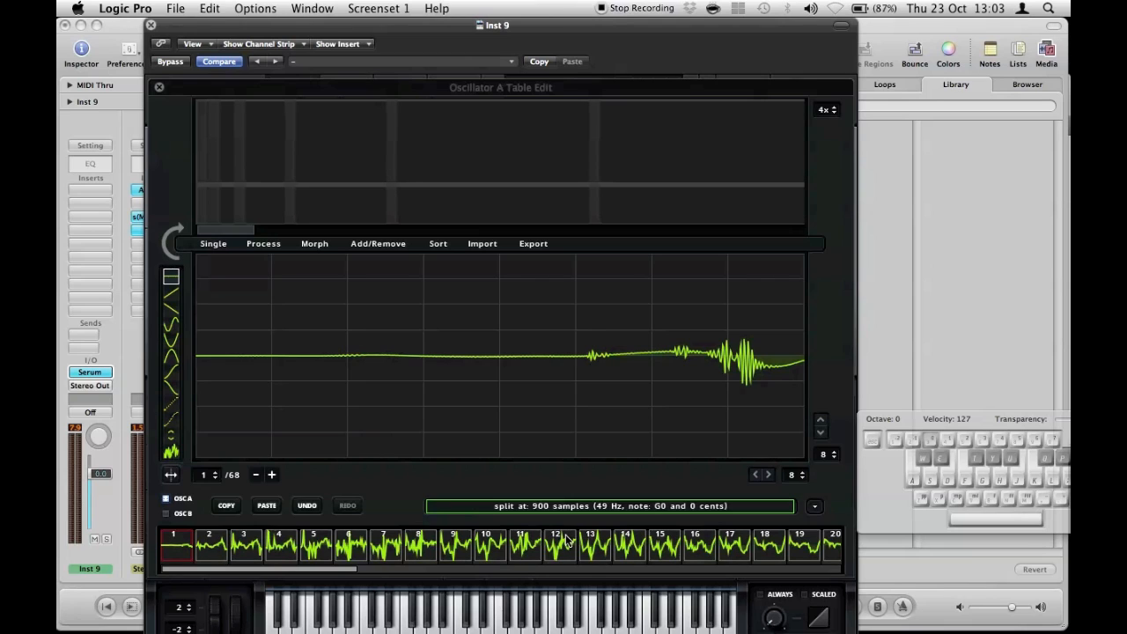
- Apply a spectral morph to Oscillator A's wavetable, check the last frames, and close the wavetable editor
left_click(324, 245)
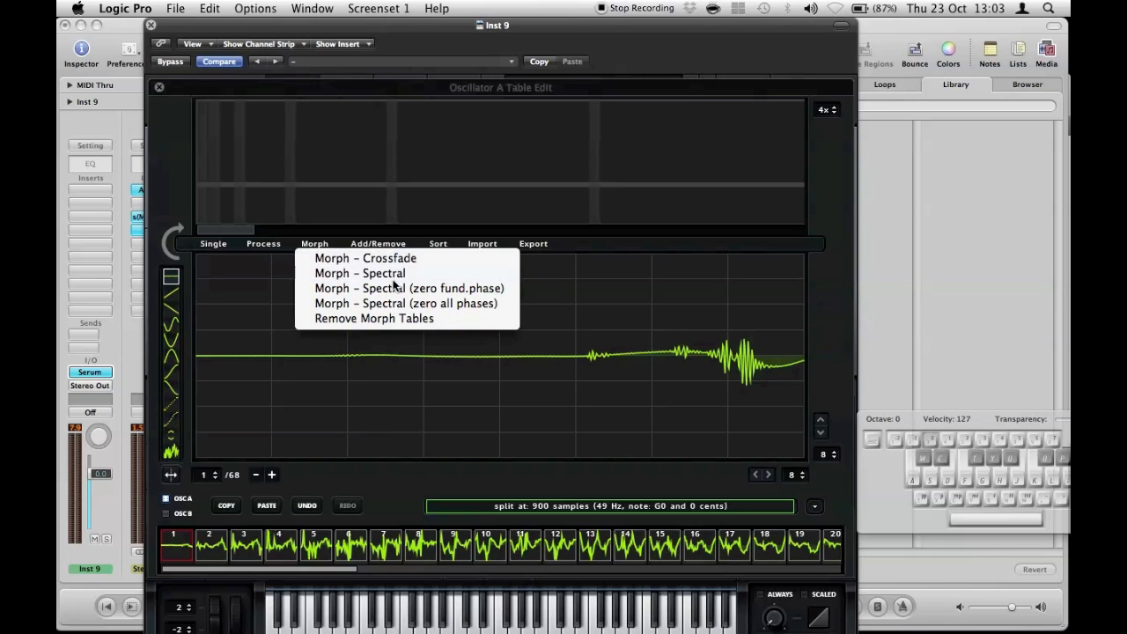
left_click(393, 284)
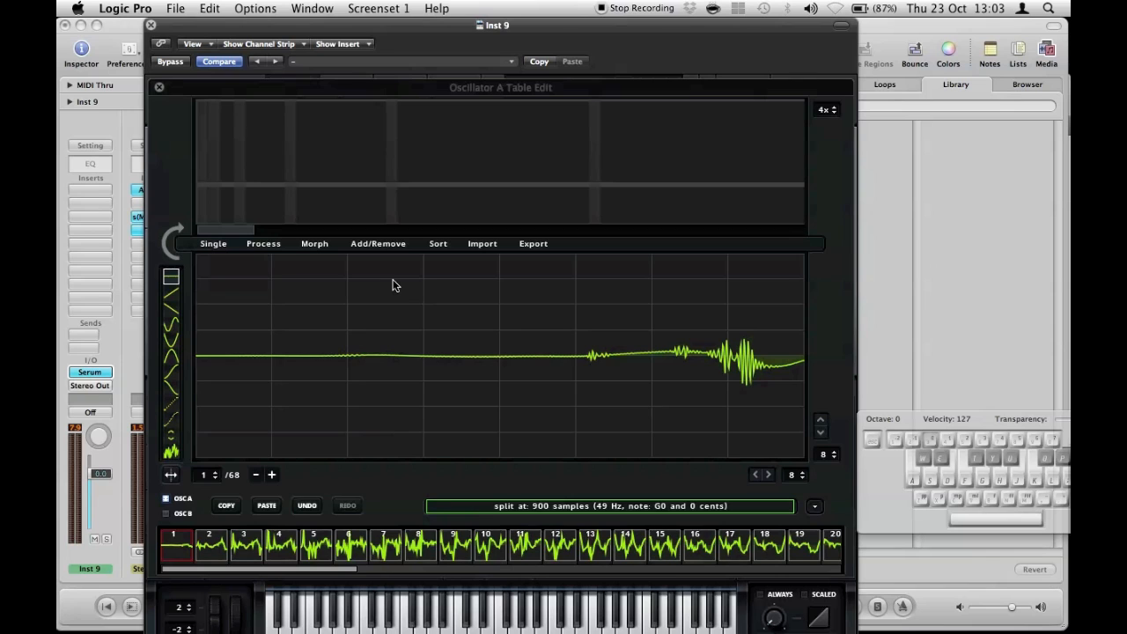
scroll(552, 543, "right", 10)
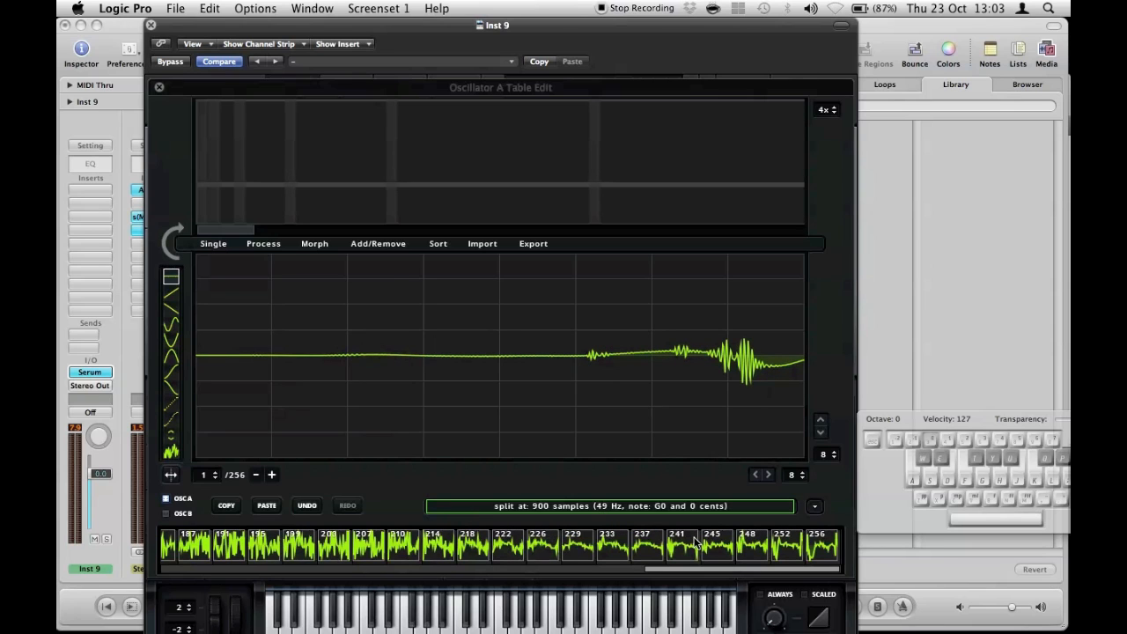
left_click(159, 86)
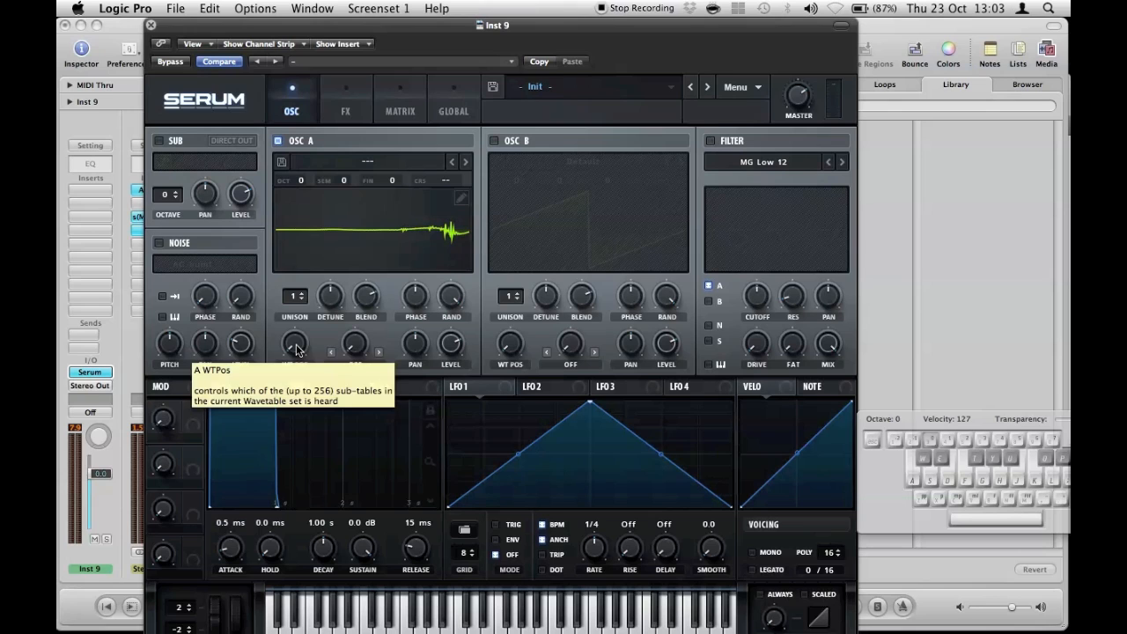
- Sweep Oscillator A's WT Pos through the morphed wavetable to audition its different frames
left_click_drag(296, 350, 353, 430)
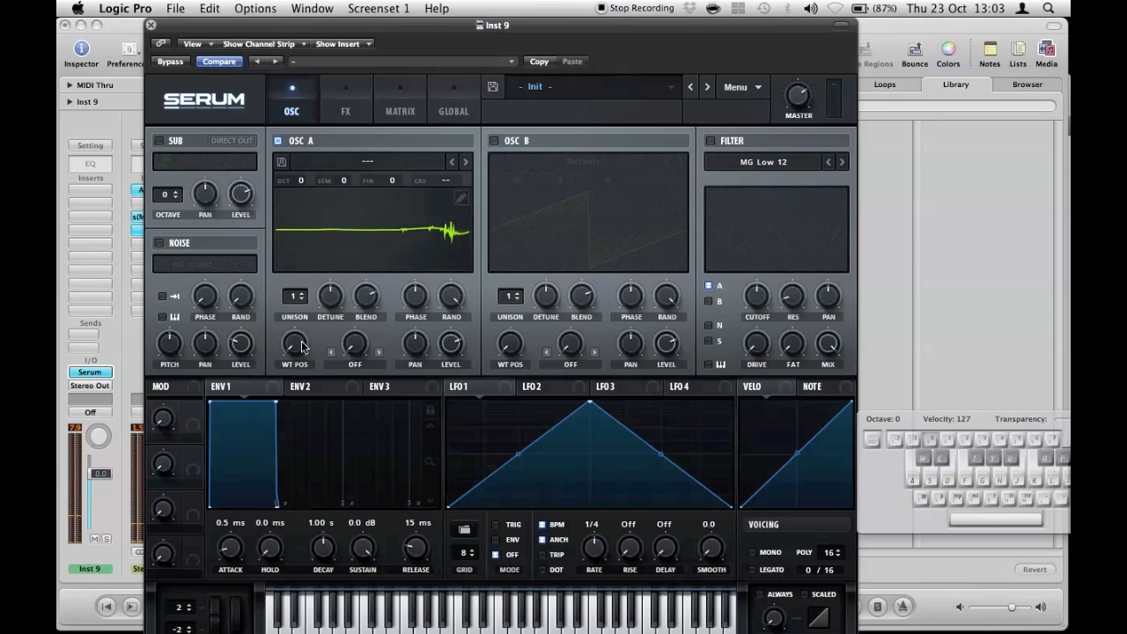
left_click_drag(295, 349, 309, 306)
left_click(365, 239)
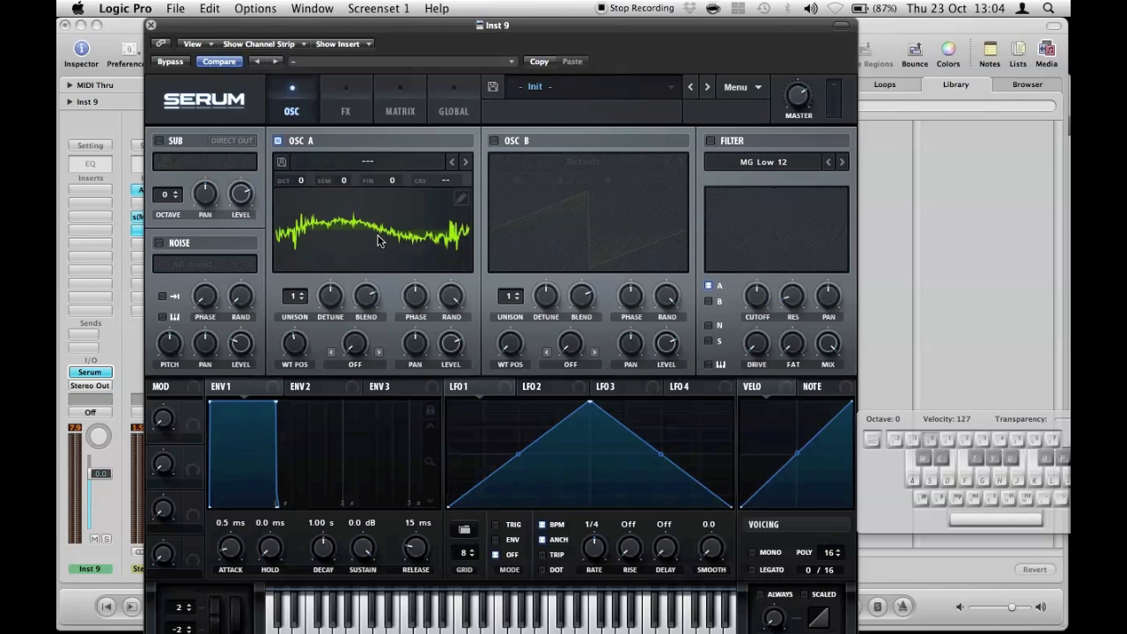
- Close the Serum window and delete the Inst 9 track
left_click(151, 25)
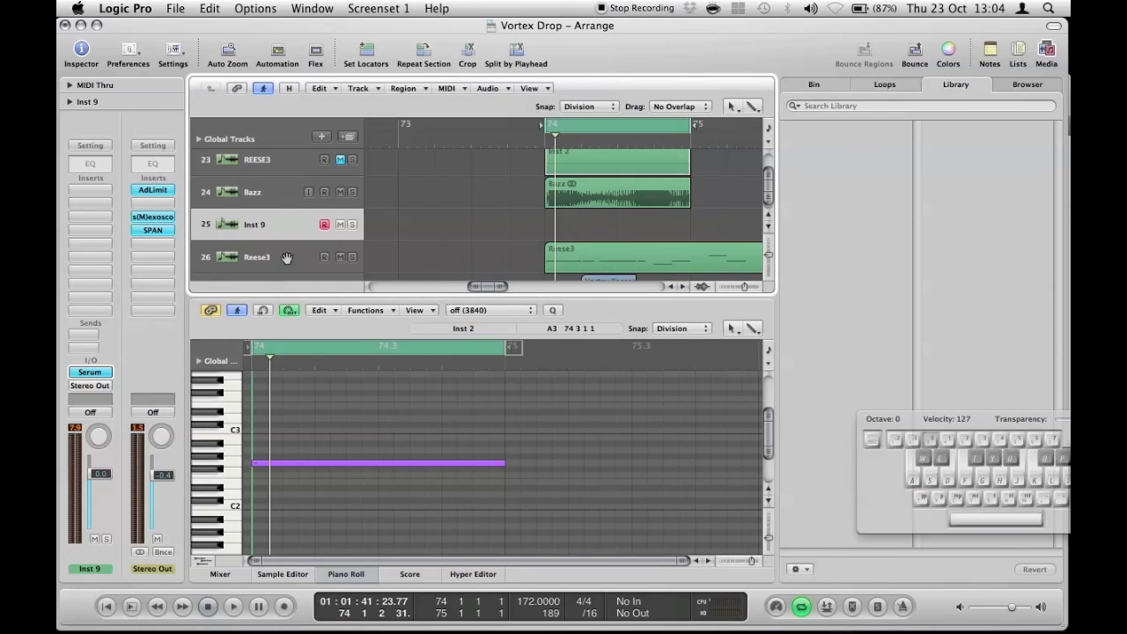
key("super+BackSpace")
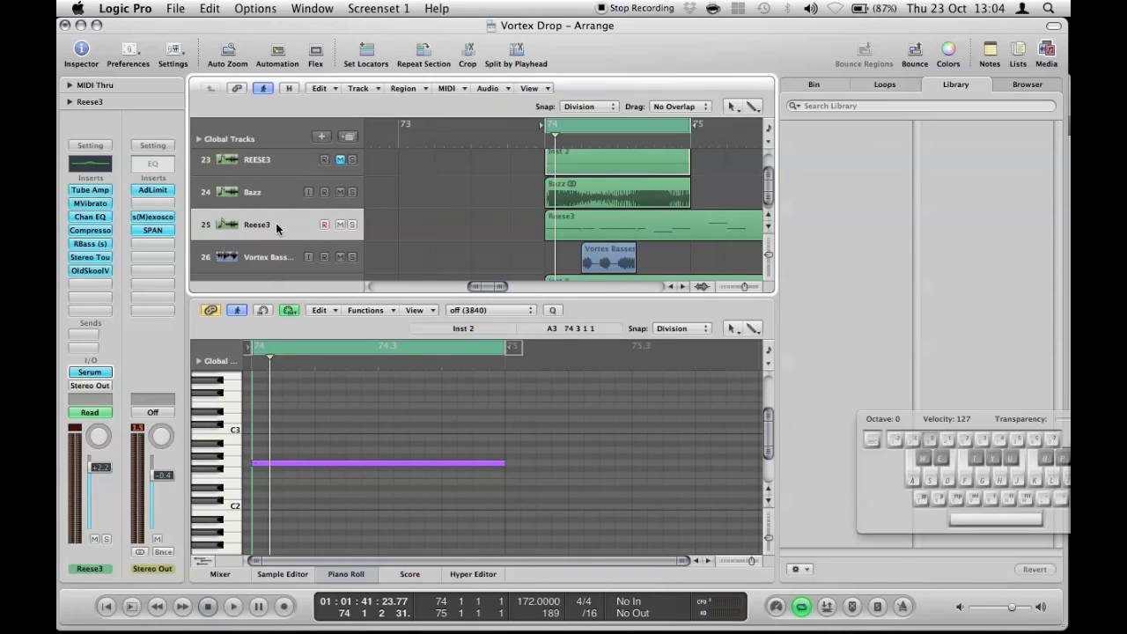
- Open Reese3's Serum patch, move its window clear of the channel strips, and turn up Macro 1
left_click(98, 374)
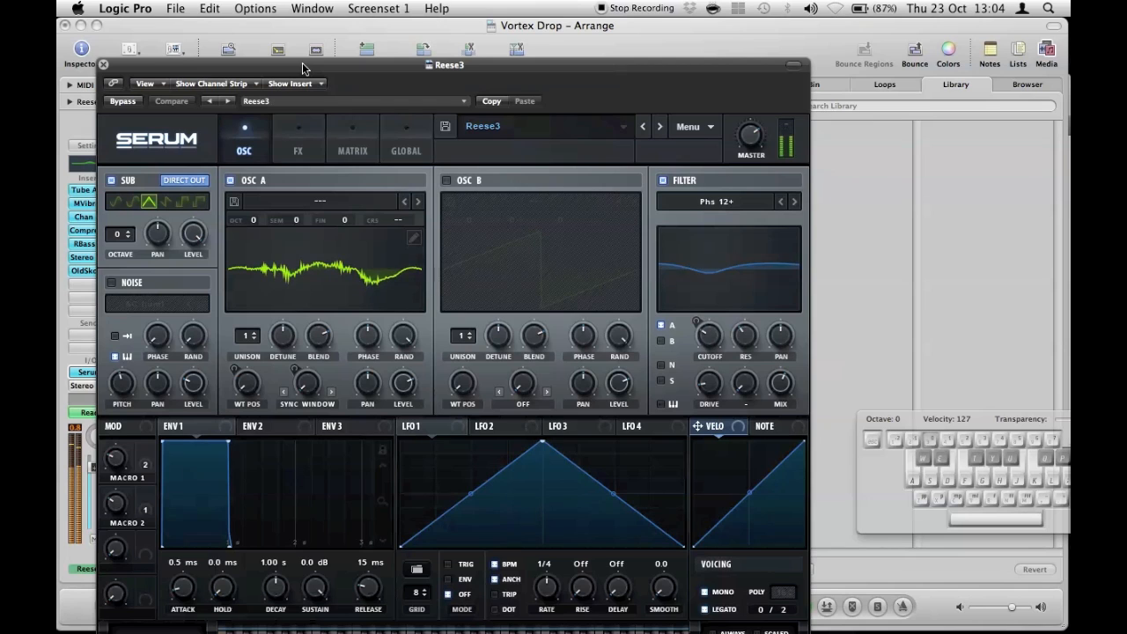
left_click_drag(302, 63, 510, 33)
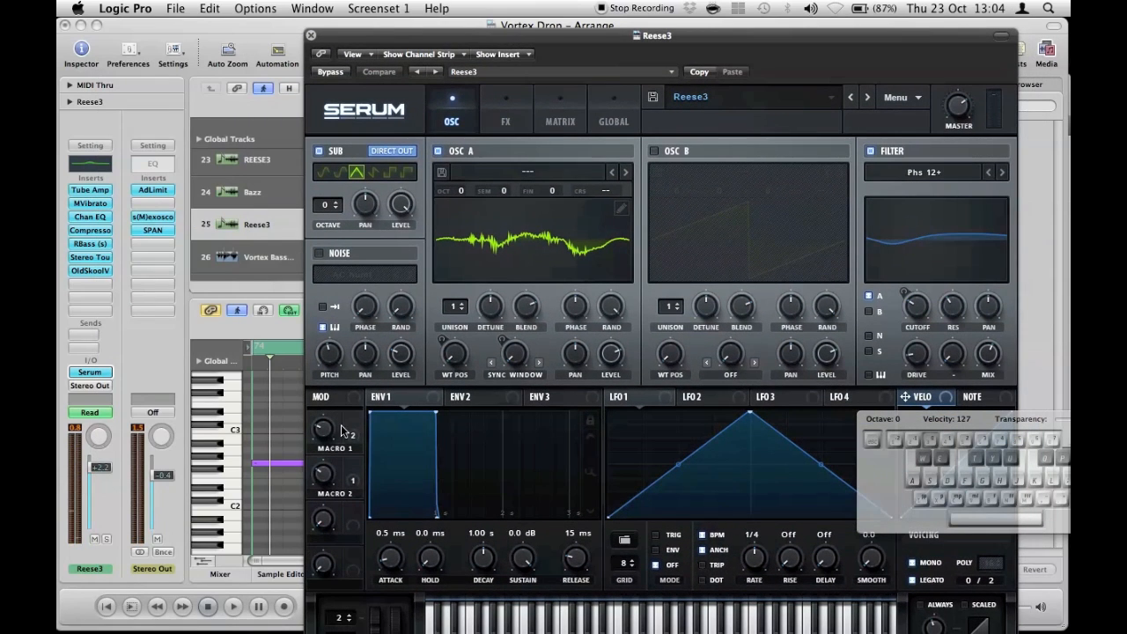
left_click_drag(329, 431, 346, 408)
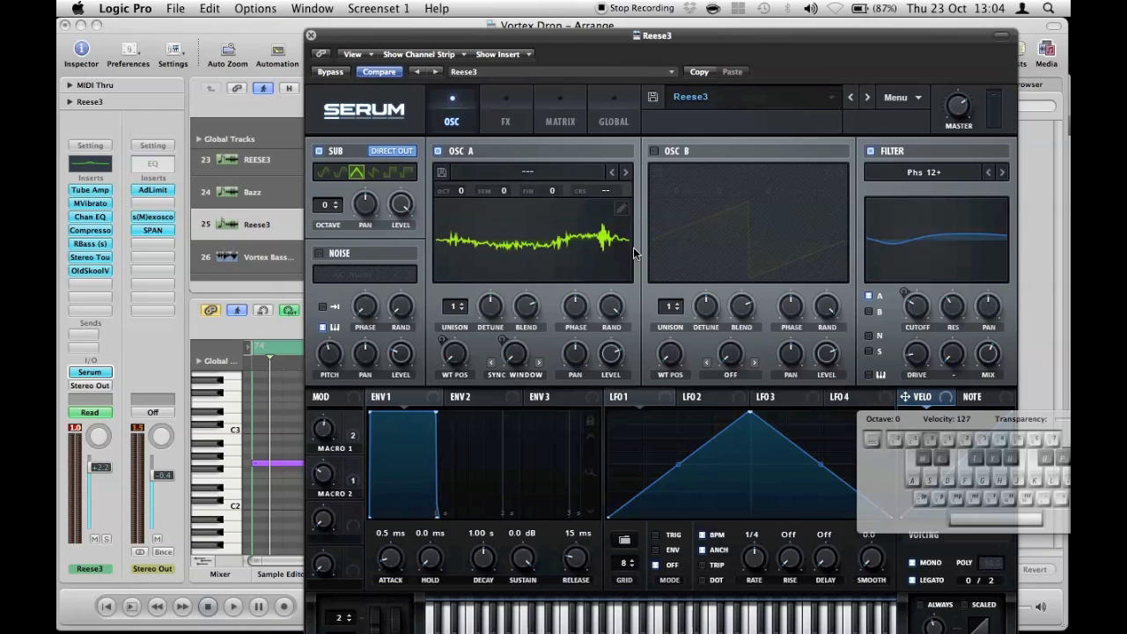
- Inspect Oscillator A's wavetable in the Reese3 patch in 3D view and in the wavetable editor, and close the editor
left_click(602, 254)
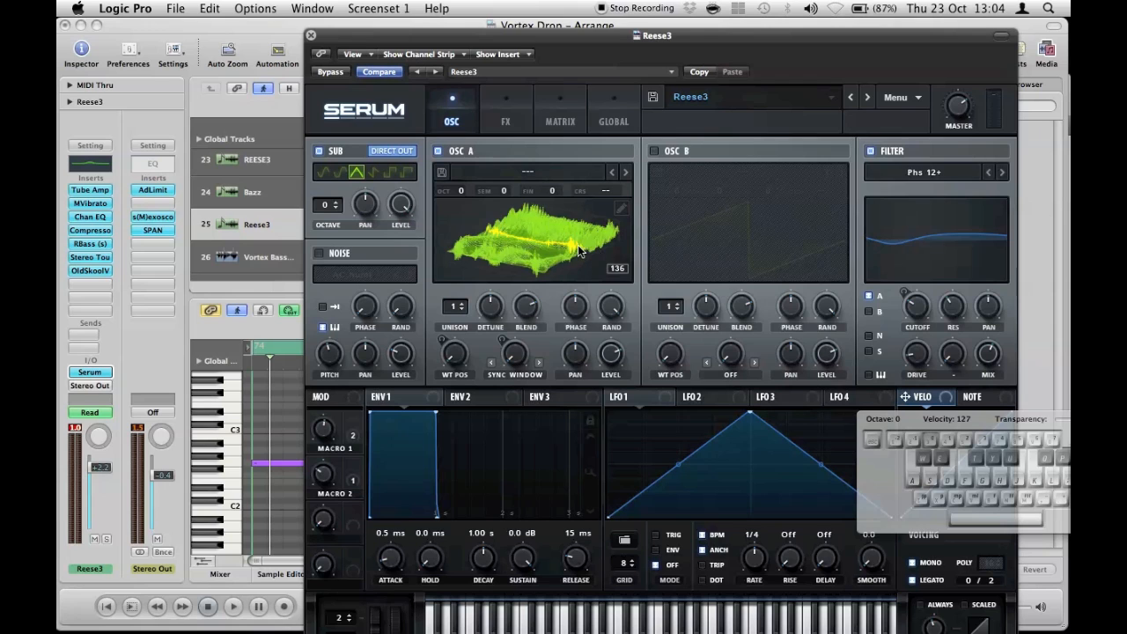
left_click(580, 252)
left_click(621, 208)
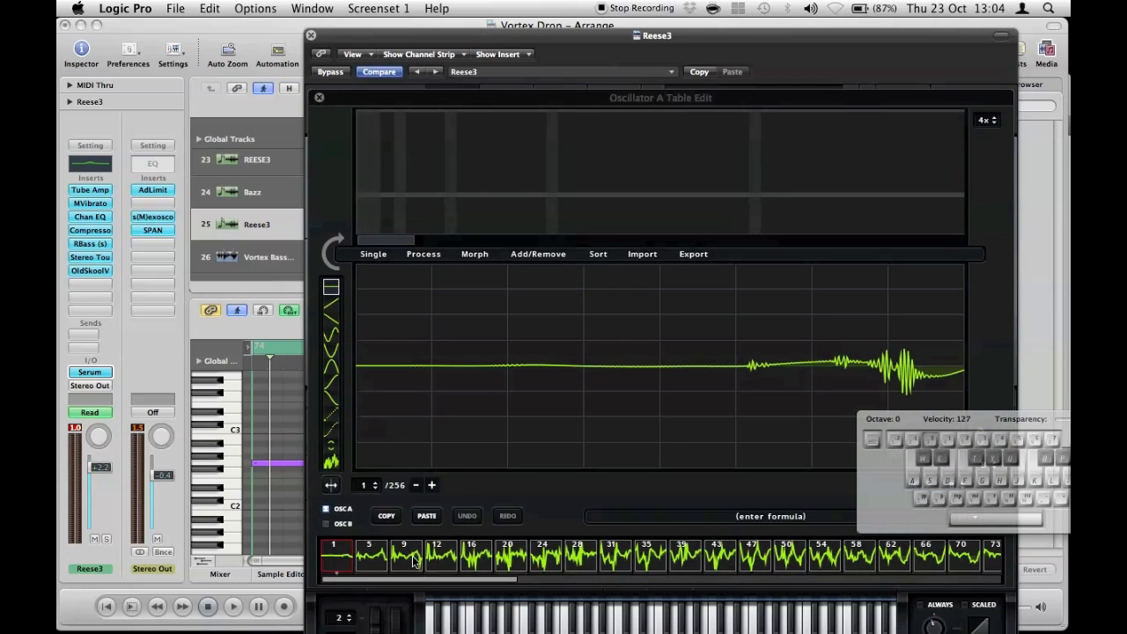
left_click(319, 97)
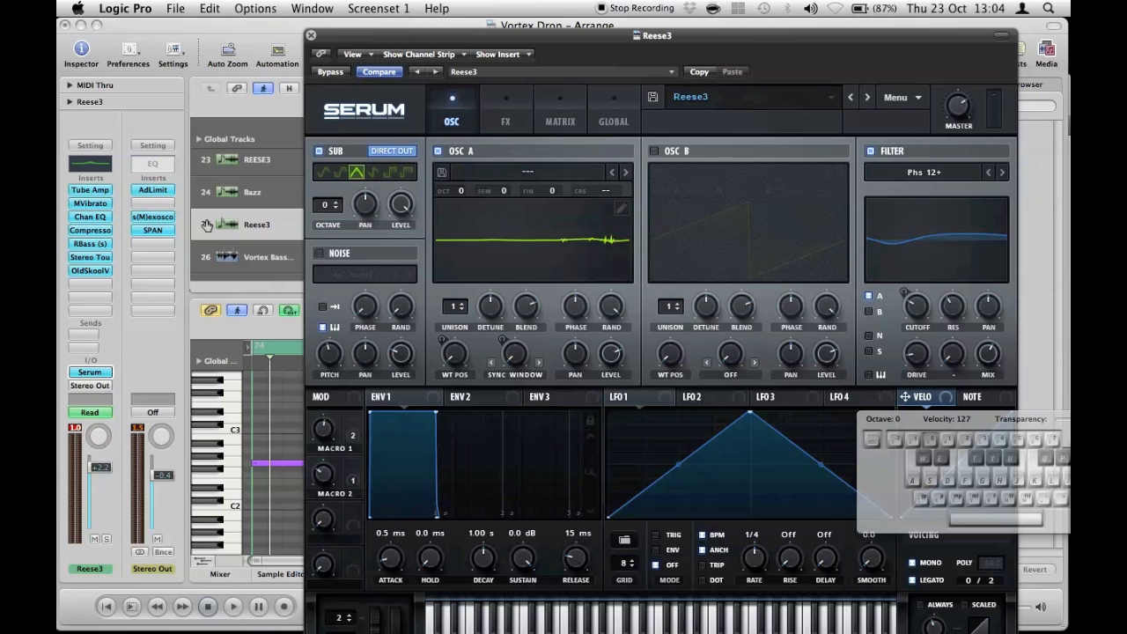
- Open REESE3's Massive patch to inspect its oscillator and voicing settings, and close it
left_click(252, 171)
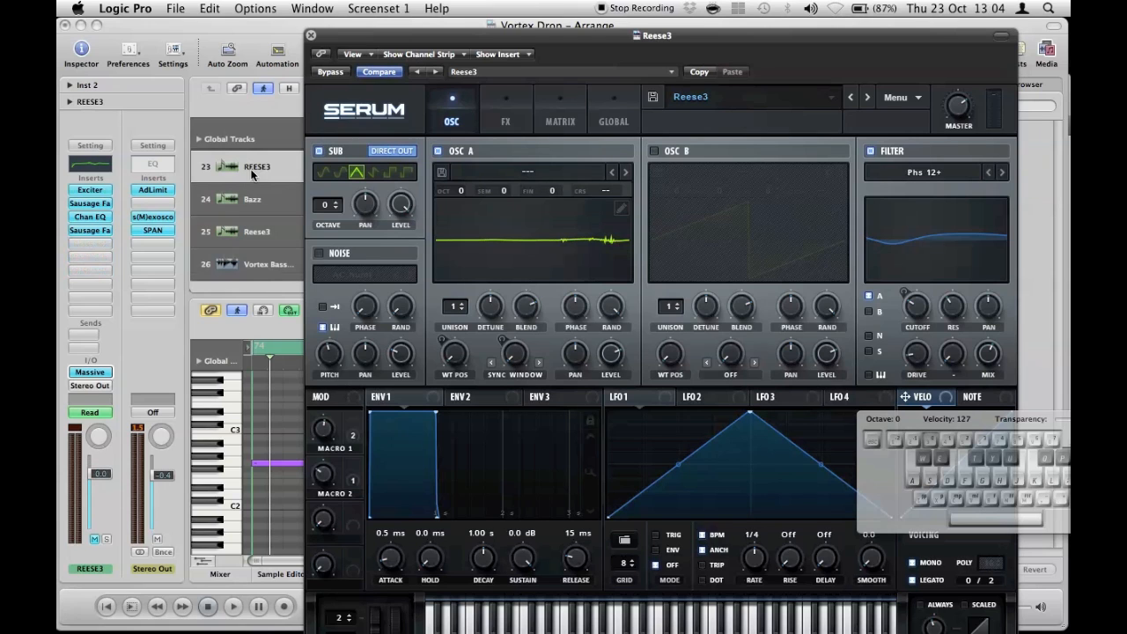
left_click(91, 374)
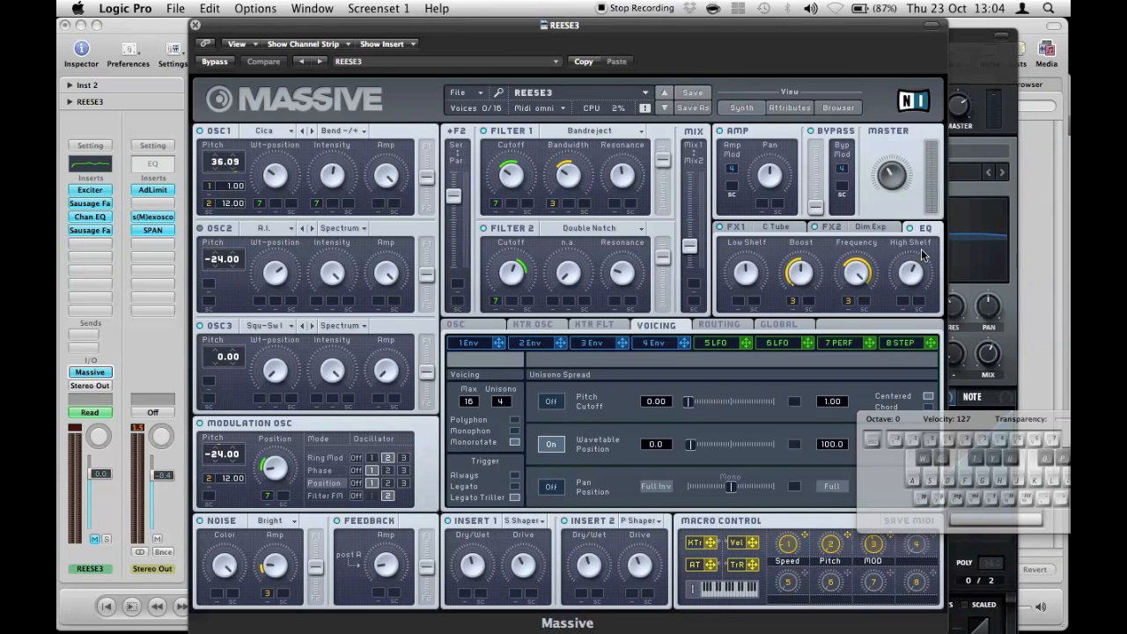
left_click(195, 25)
- Review the Sub oscillator and the distortion effect in Reese3's Serum patch, nudge Macro 2, and close the synth window
left_click_drag(357, 40, 319, 24)
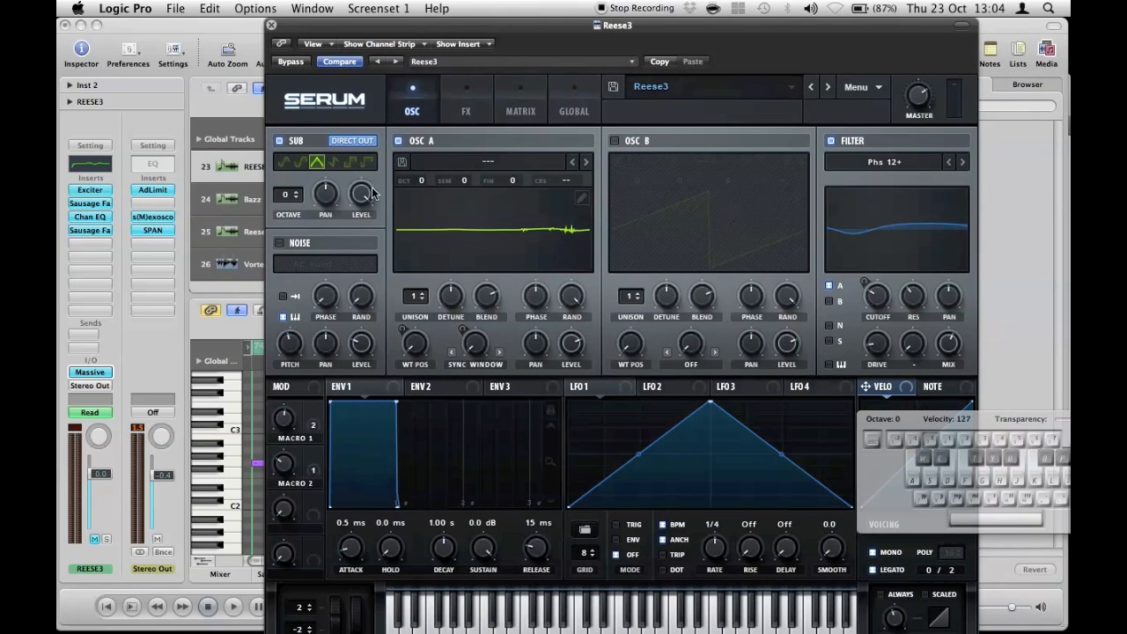
left_click(280, 141)
left_click(369, 143)
left_click(474, 114)
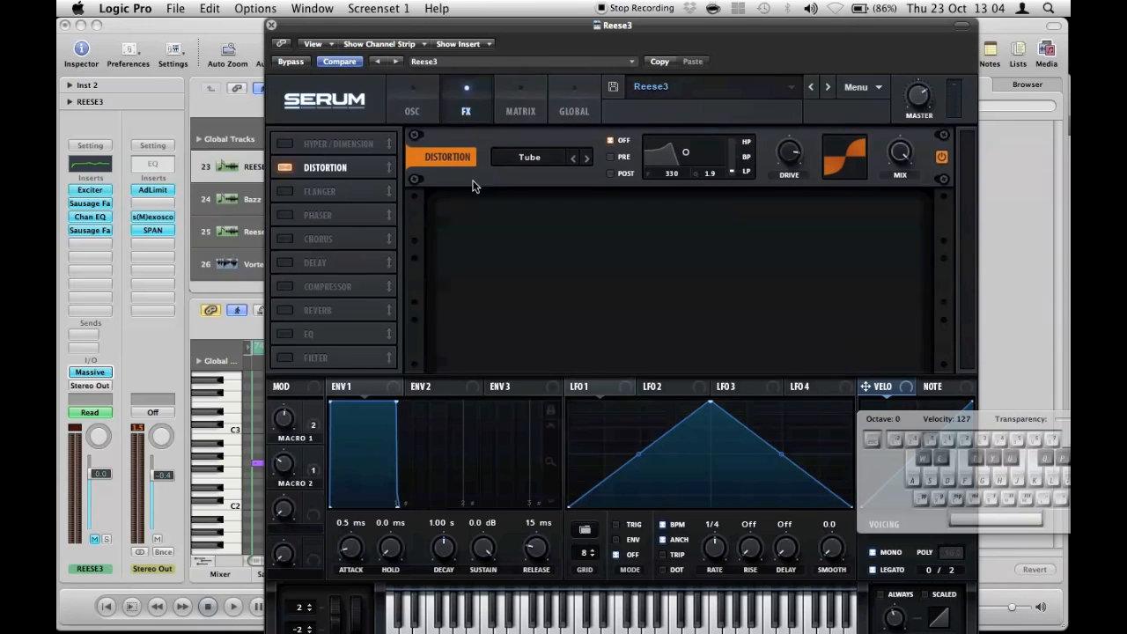
left_click(426, 102)
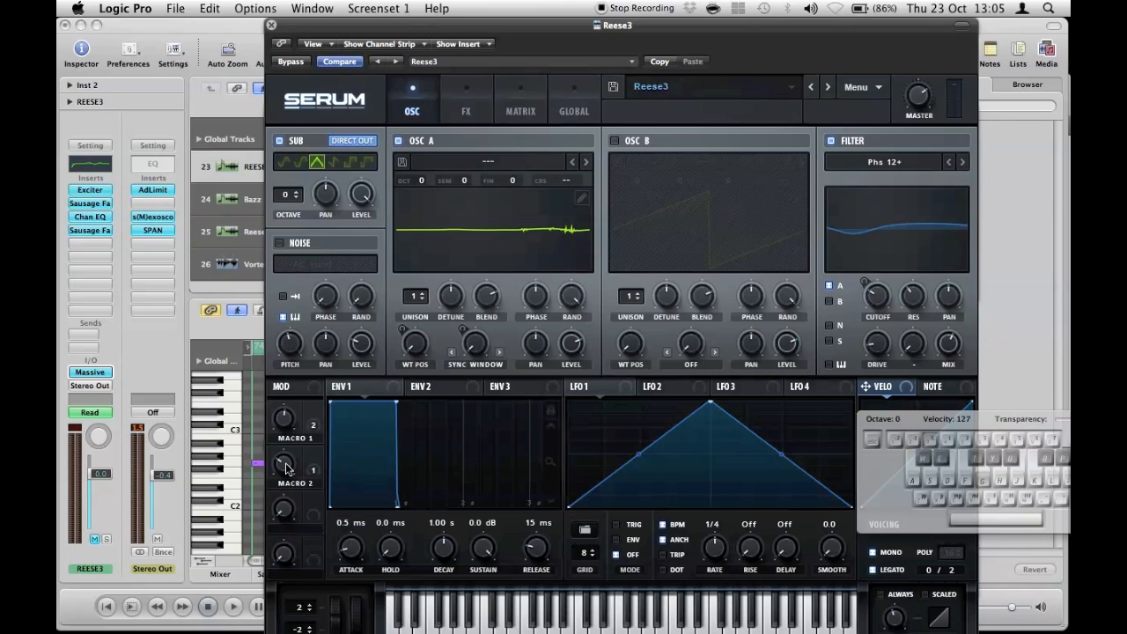
left_click_drag(285, 464, 285, 461)
left_click(271, 25)
- Solo the Reese3 track and reopen its Serum patch to watch it during playback
left_click(352, 166)
left_click(353, 167)
left_click(352, 232)
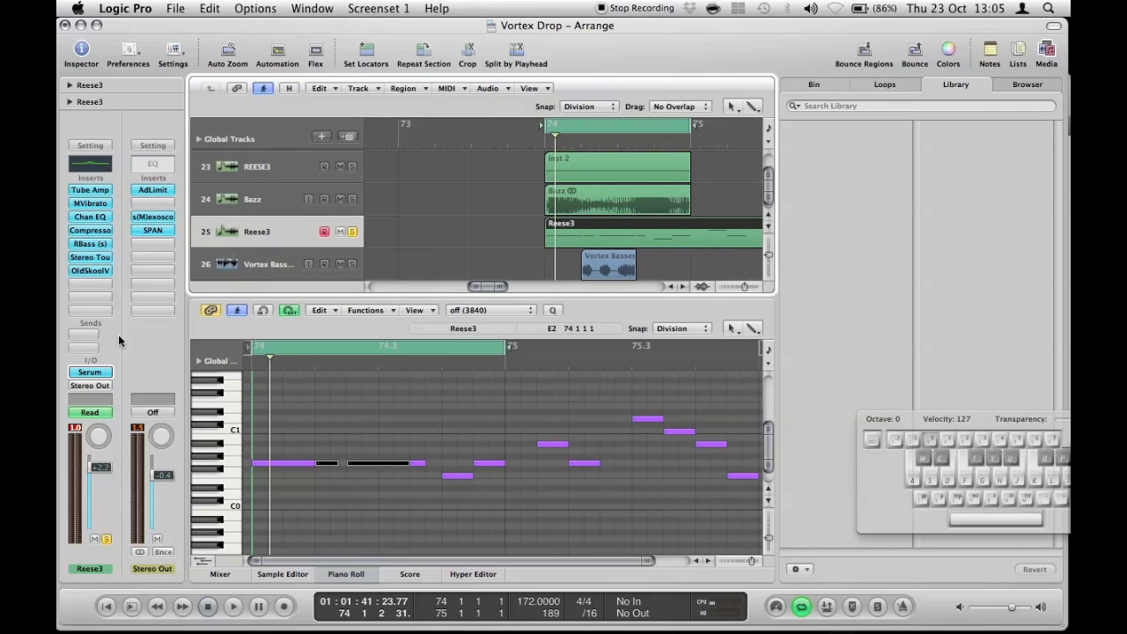
left_click(111, 375)
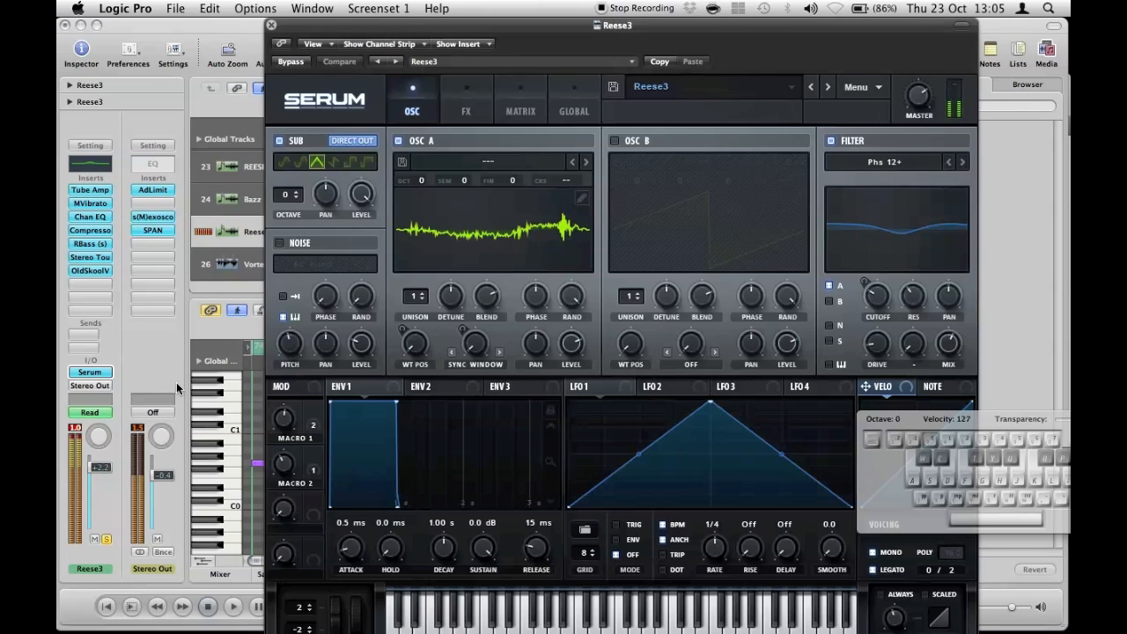
- Sweep Macro 2 to hear its effect and review Oscillator A's warp modes, keeping Sync (Window Full)
left_click_drag(284, 463, 300, 488)
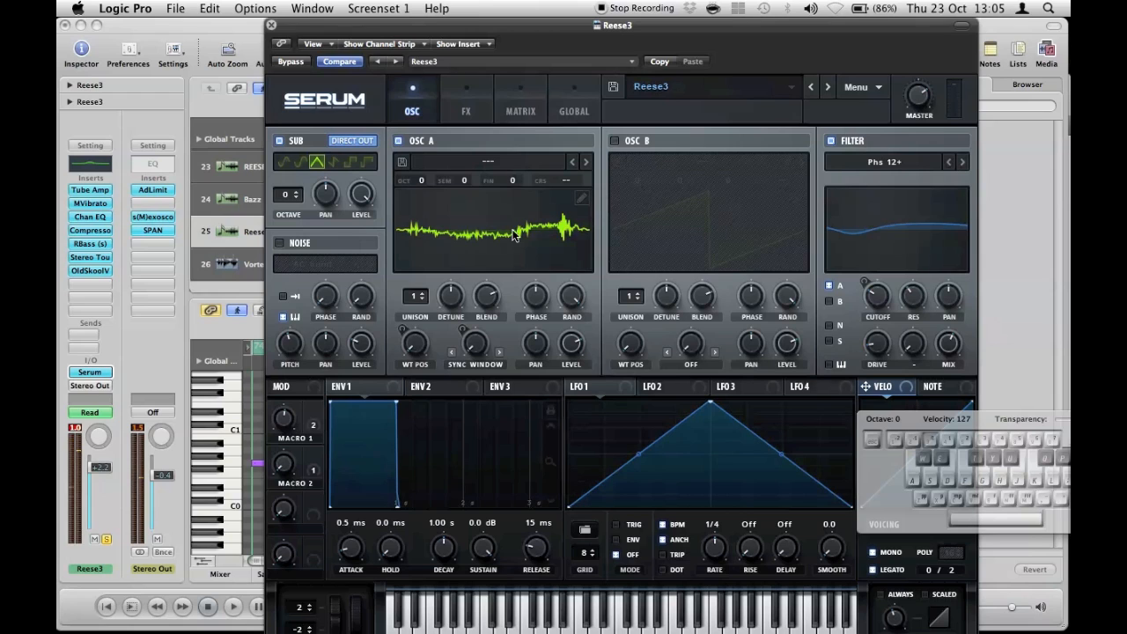
left_click_drag(284, 474, 307, 499)
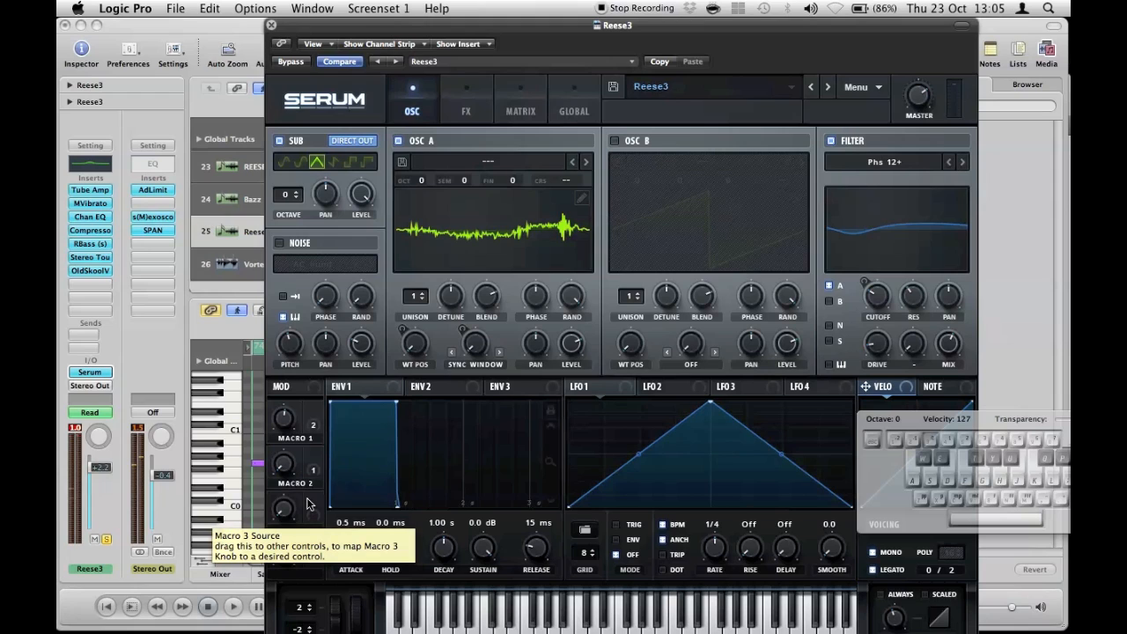
left_click(474, 363)
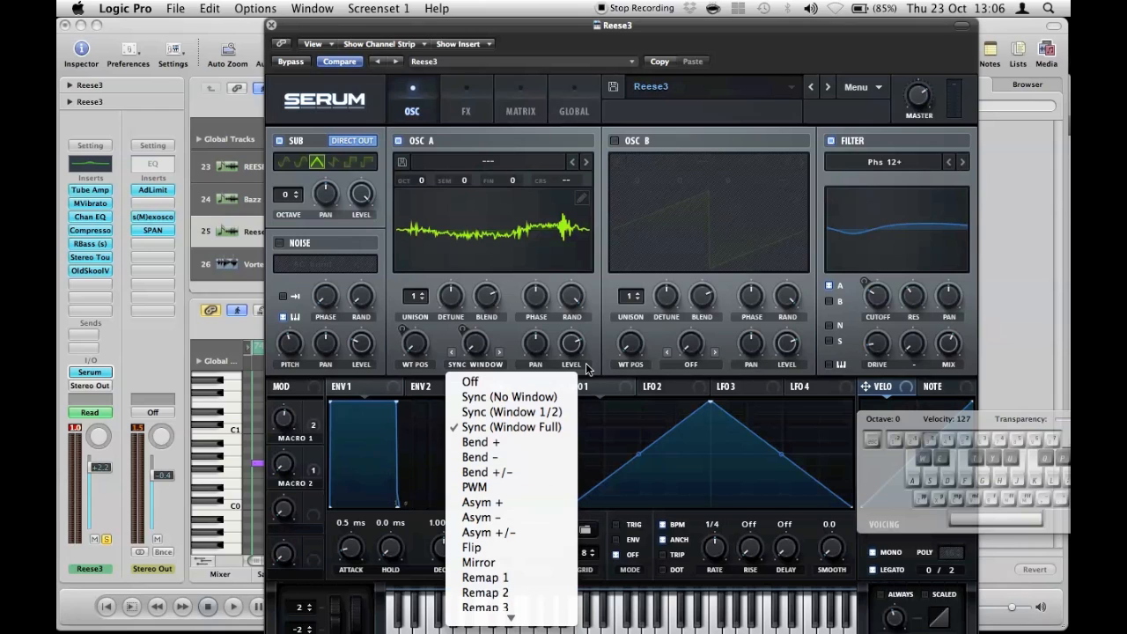
left_click(537, 431)
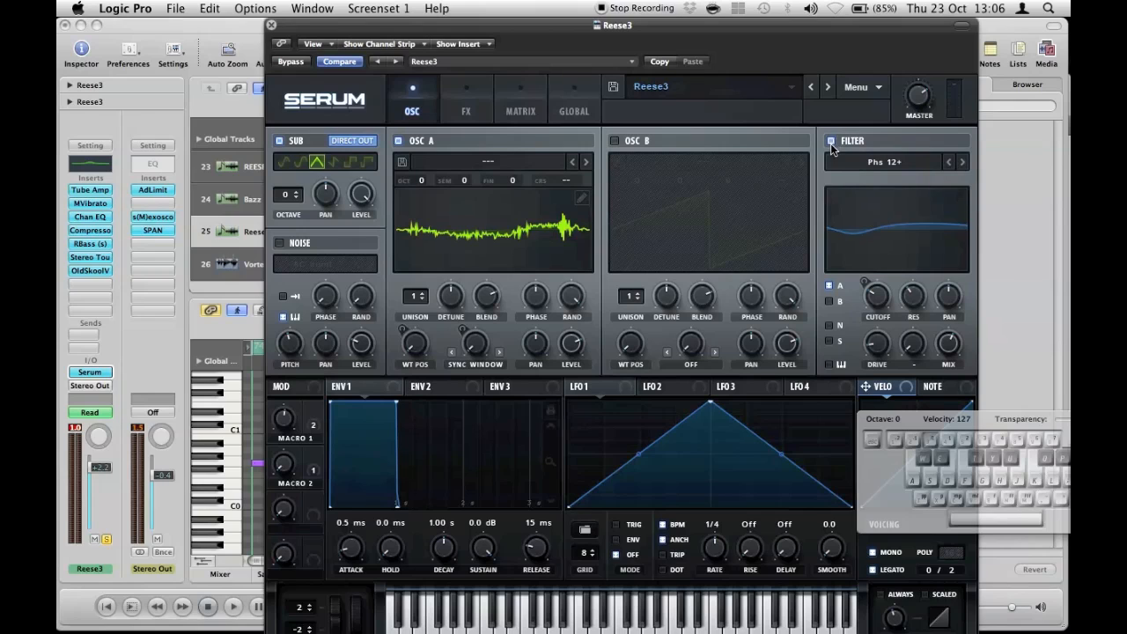
- Review the Flanges filter types available for the Reese3 patch, keeping Phs 12+
left_click(910, 161)
mouse_move(901, 210)
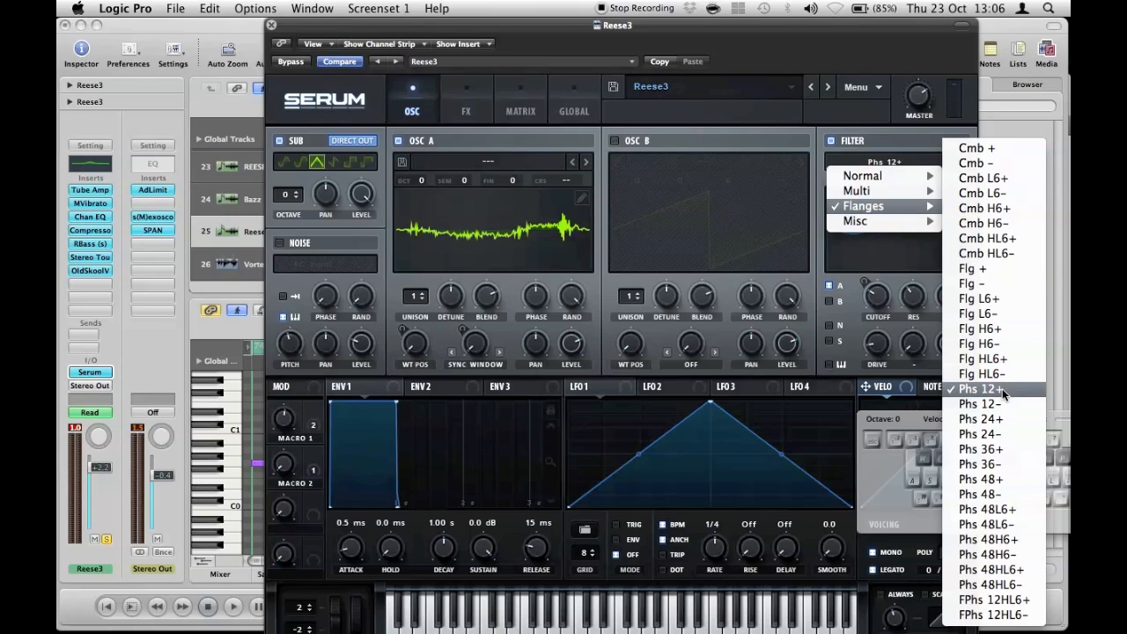
left_click(884, 244)
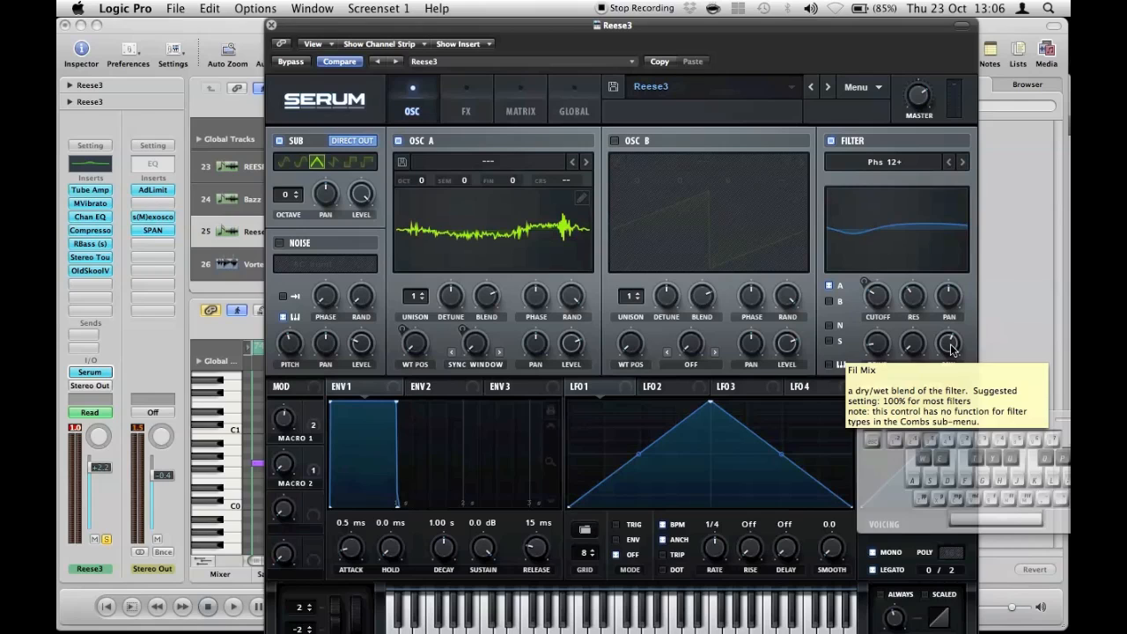
- Audition the filter at full mix while playing a note and sweeping Macro 1, and turn the mix back down
left_click_drag(951, 350, 951, 262)
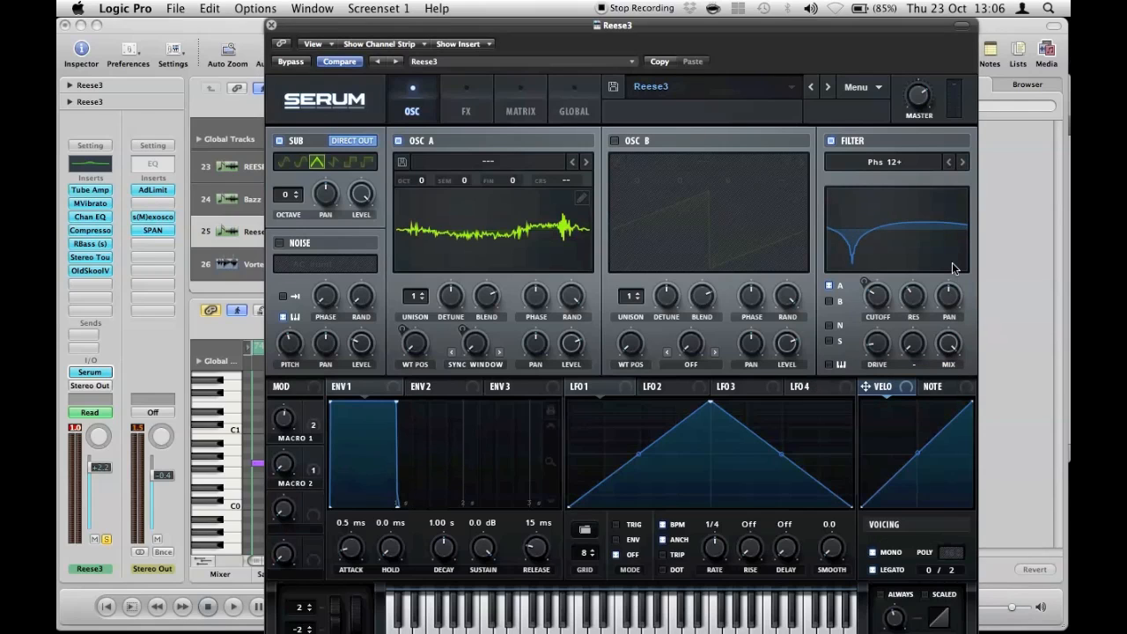
key("Caps_Lock")
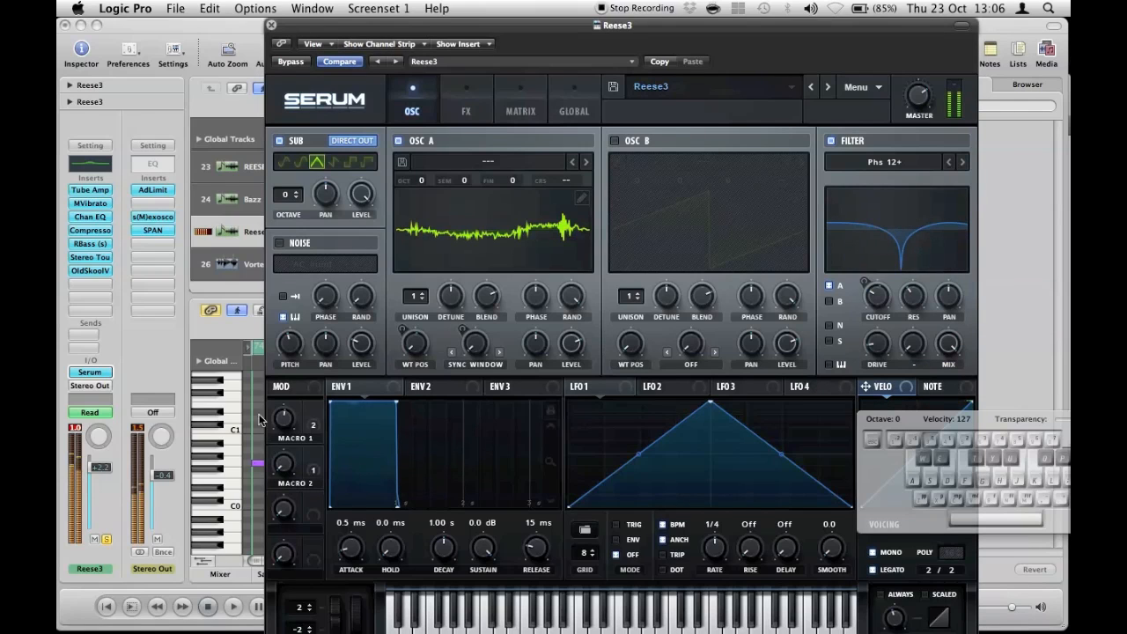
left_click_drag(282, 427, 309, 406)
left_click_drag(950, 343, 960, 424)
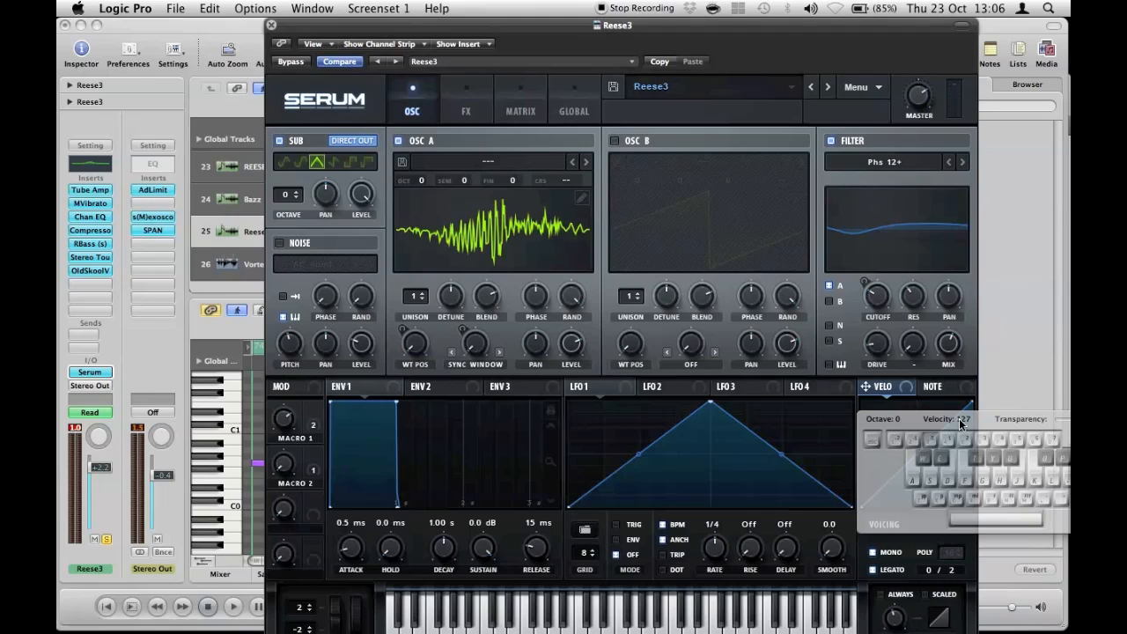
mouse_move(914, 295)
left_mouse_down()
mouse_move(943, 398)
mouse_move(916, 299)
left_mouse_up()
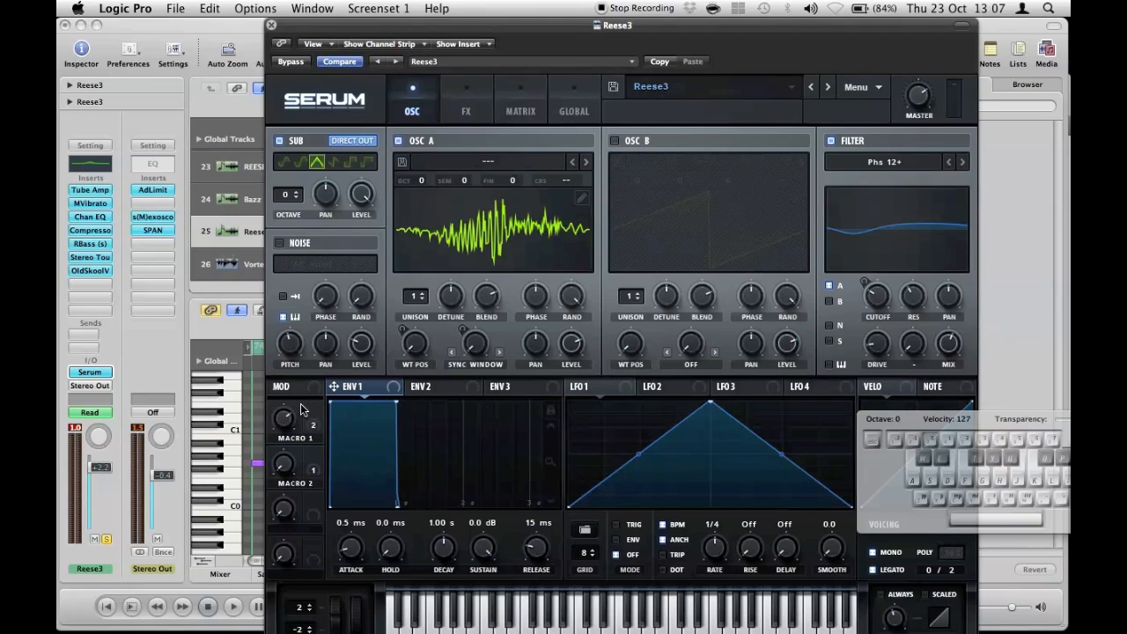
- Inspect the macro modulation assignments on Oscillator A's wavetable position, the filter cutoff and the sync window amount
mouse_move(314, 425)
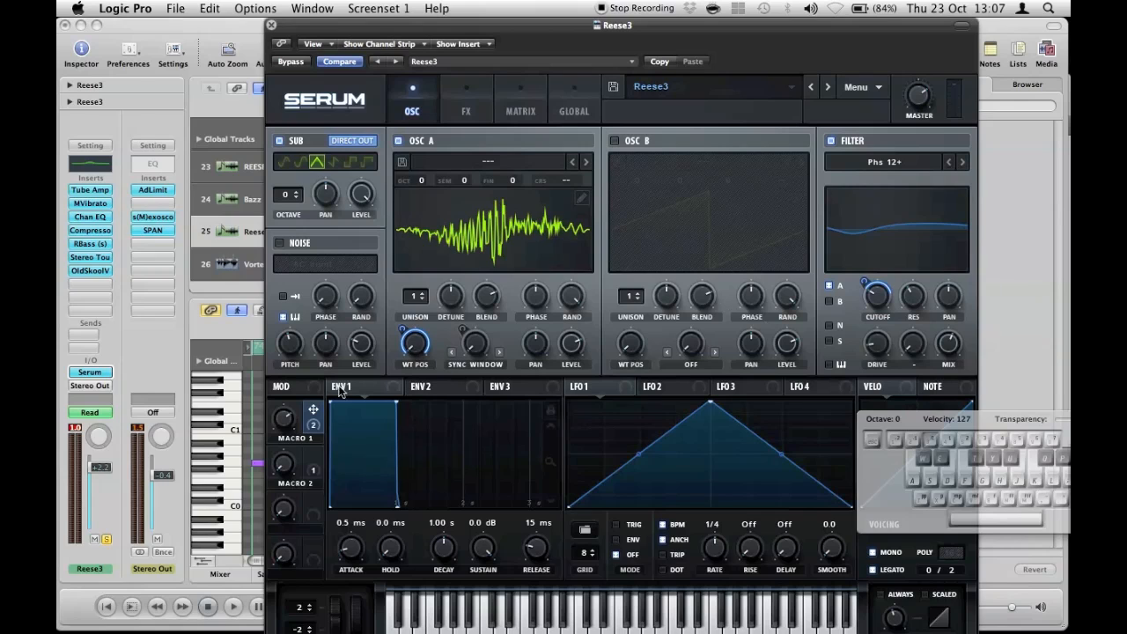
right_click(423, 344)
mouse_move(451, 445)
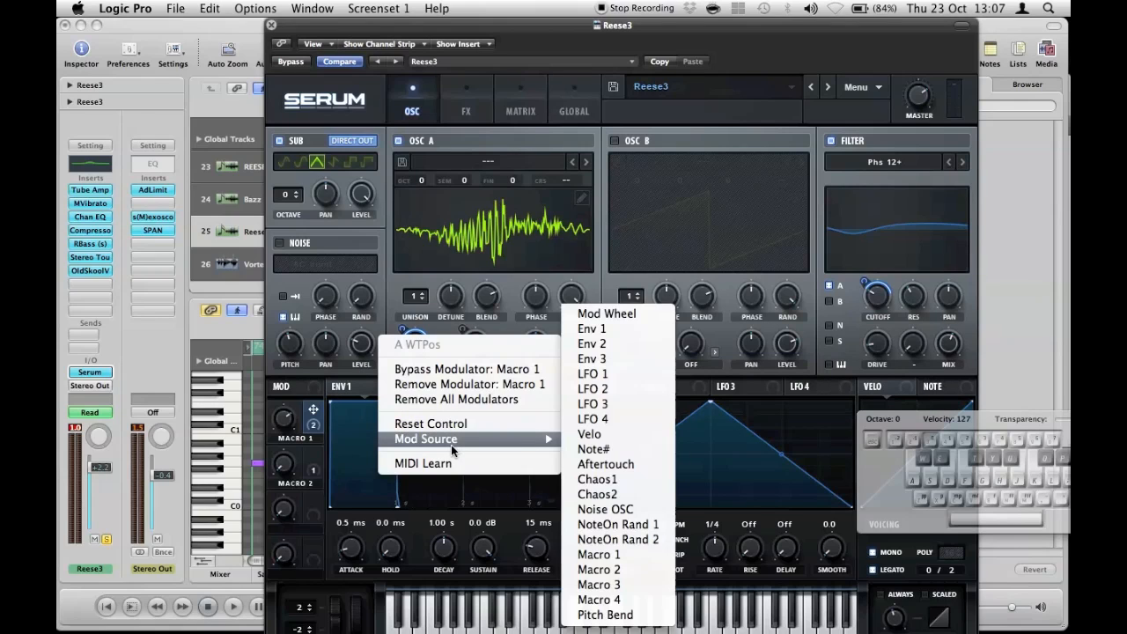
left_click(610, 554)
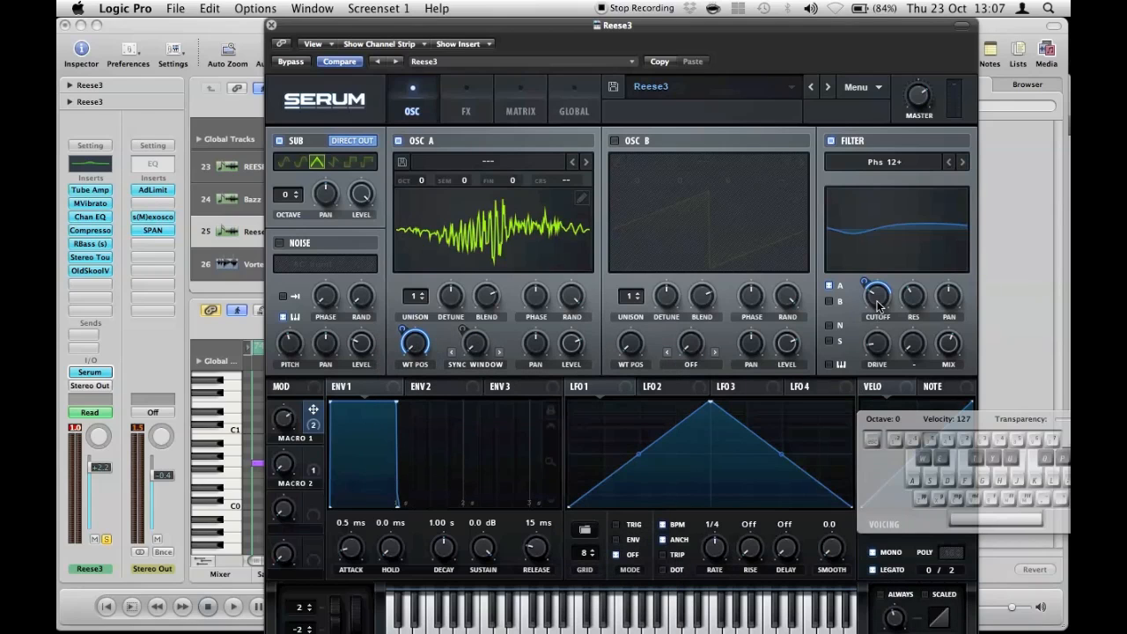
right_click(877, 299)
mouse_move(873, 391)
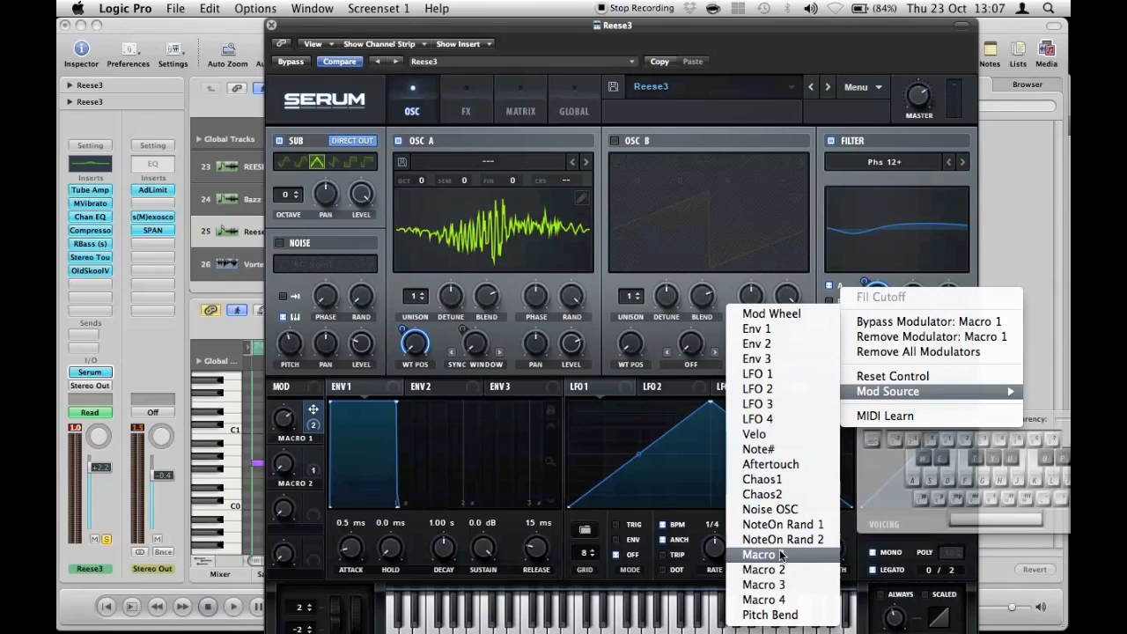
left_click(571, 470)
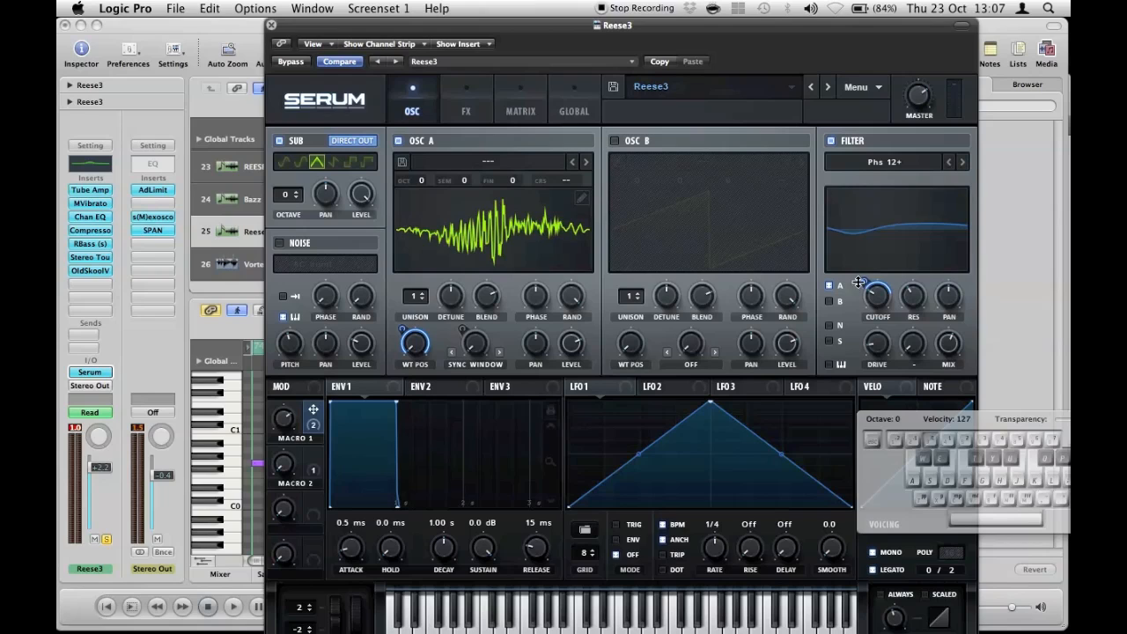
left_click_drag(861, 280, 863, 283)
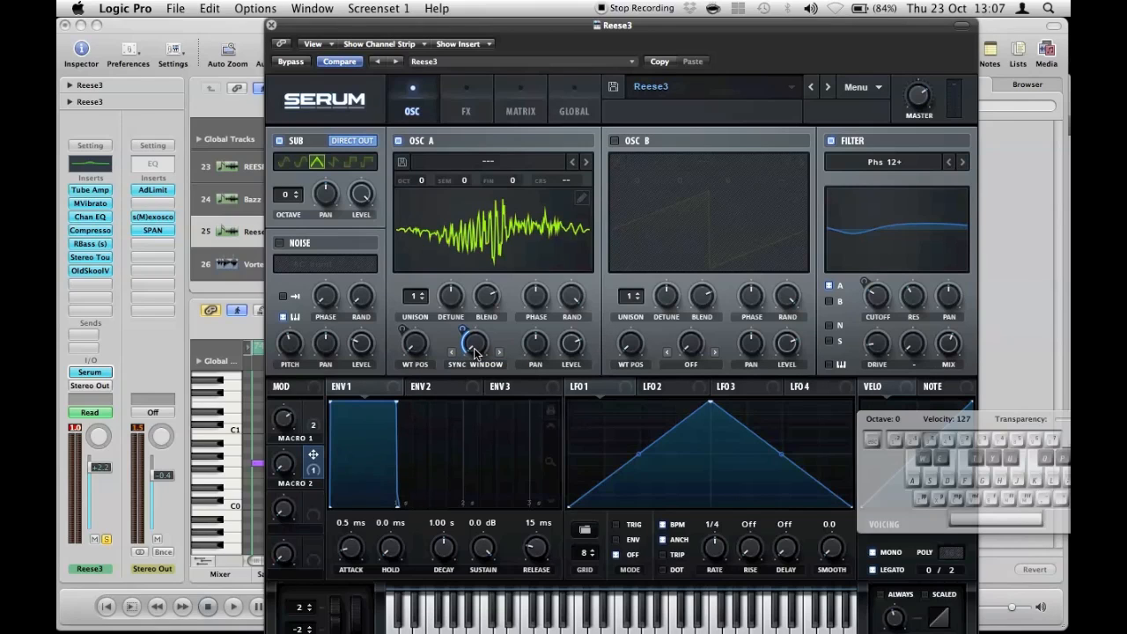
mouse_move(473, 348)
left_mouse_down()
mouse_move(498, 162)
mouse_move(496, 244)
mouse_move(472, 348)
left_mouse_up()
- Hide the plug-in header and move the Musical Typing keyboard up to uncover Serum's voicing settings
left_click(963, 25)
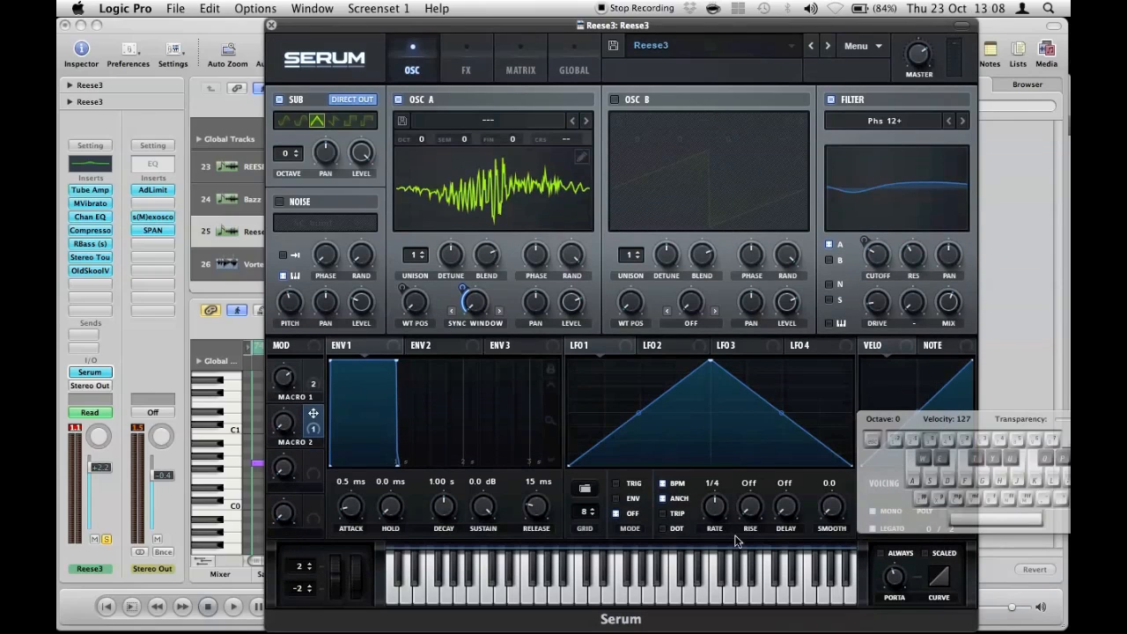
left_click(665, 346)
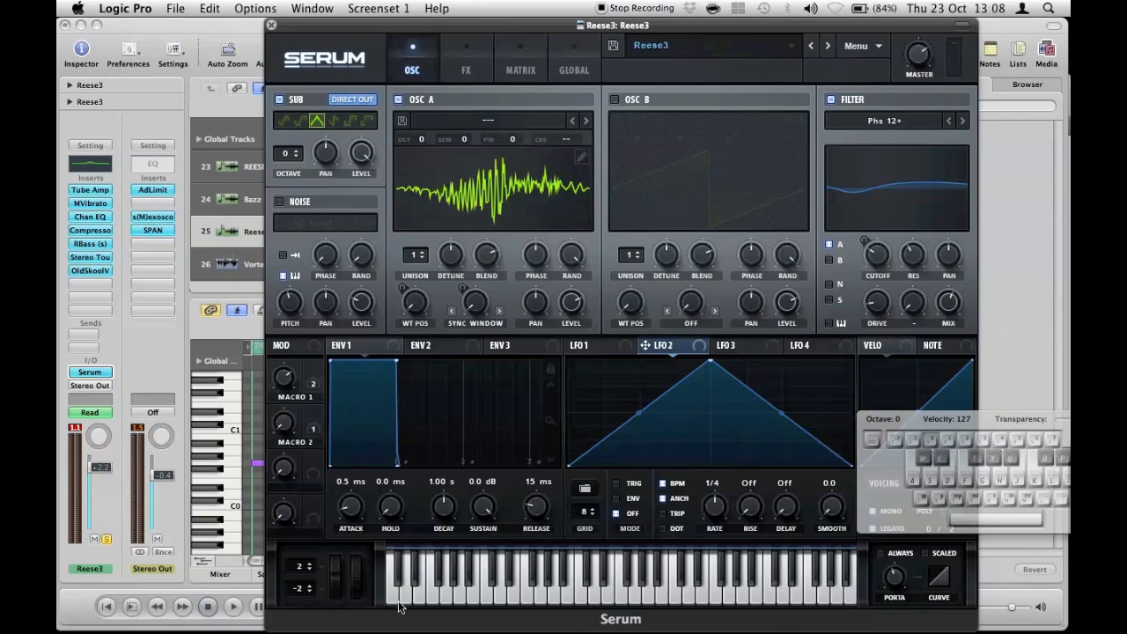
left_click_drag(911, 427, 923, 321)
mouse_move(889, 531)
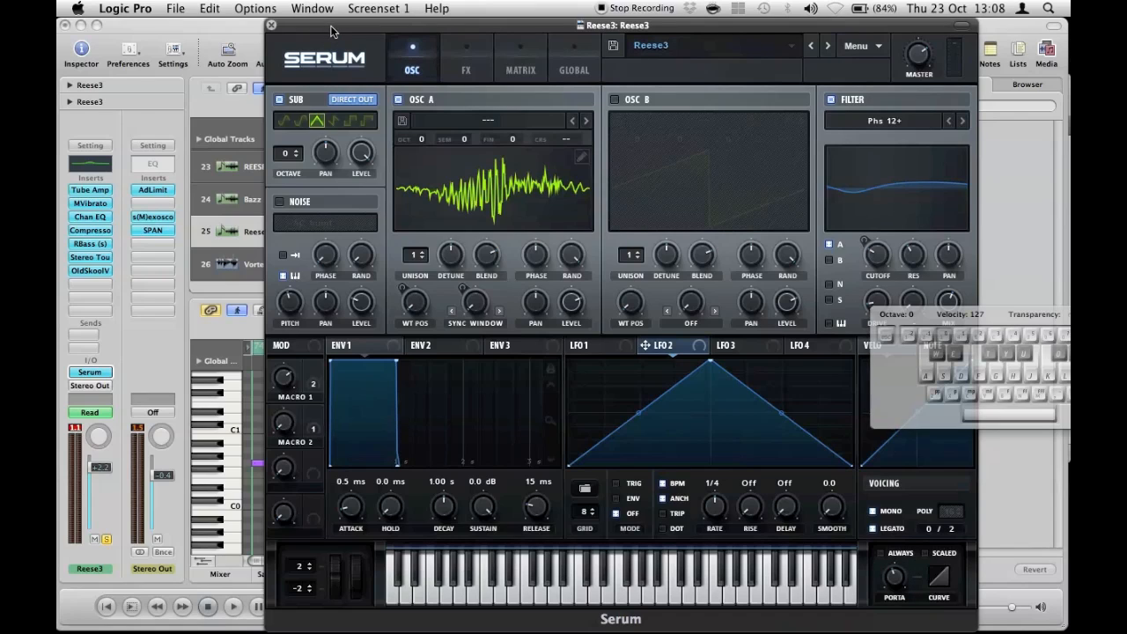
- Compare the Reese3 sound with Serum's distortion effect repeatedly switched off and on, leaving it enabled
left_click(466, 71)
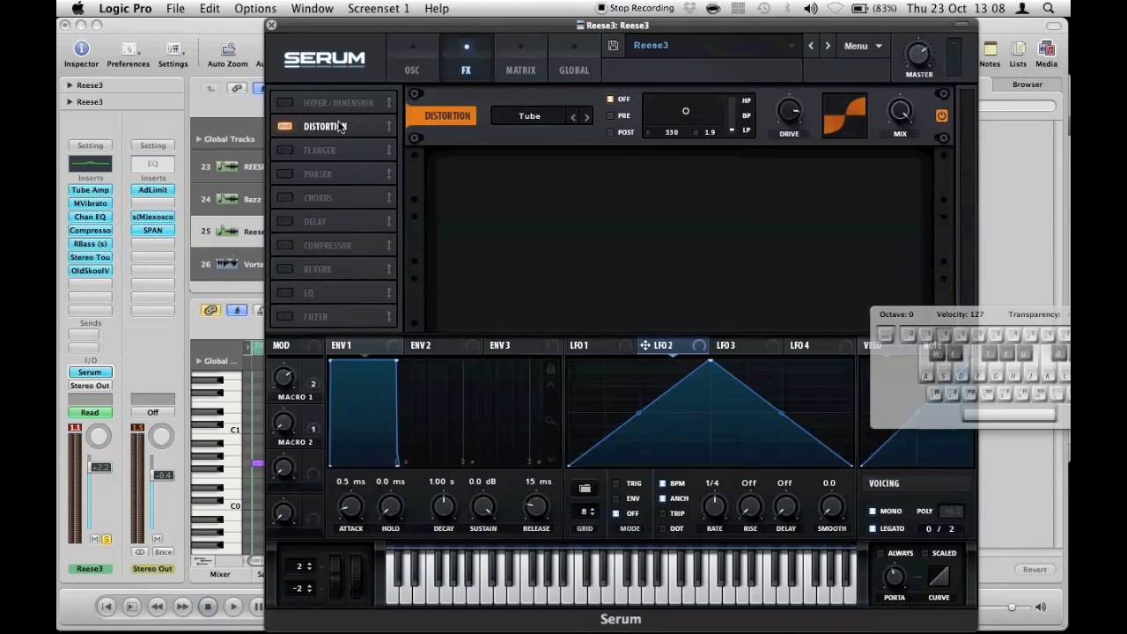
left_click(285, 129)
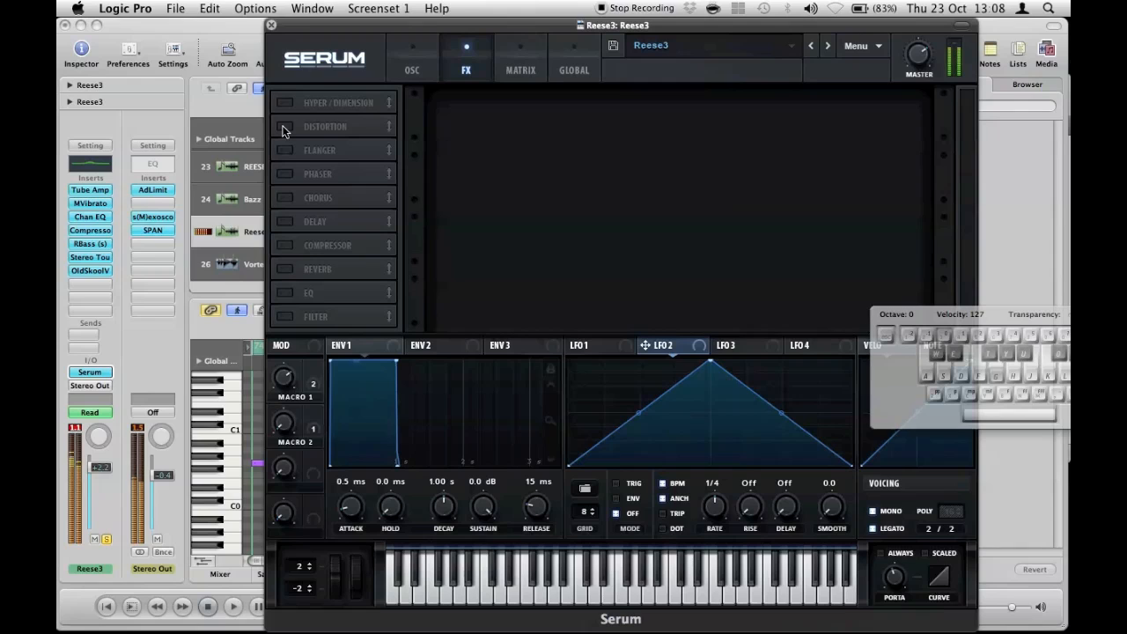
left_click(284, 129)
left_click(284, 130)
left_click(285, 130)
left_click(285, 130)
left_click(285, 130)
left_click(284, 130)
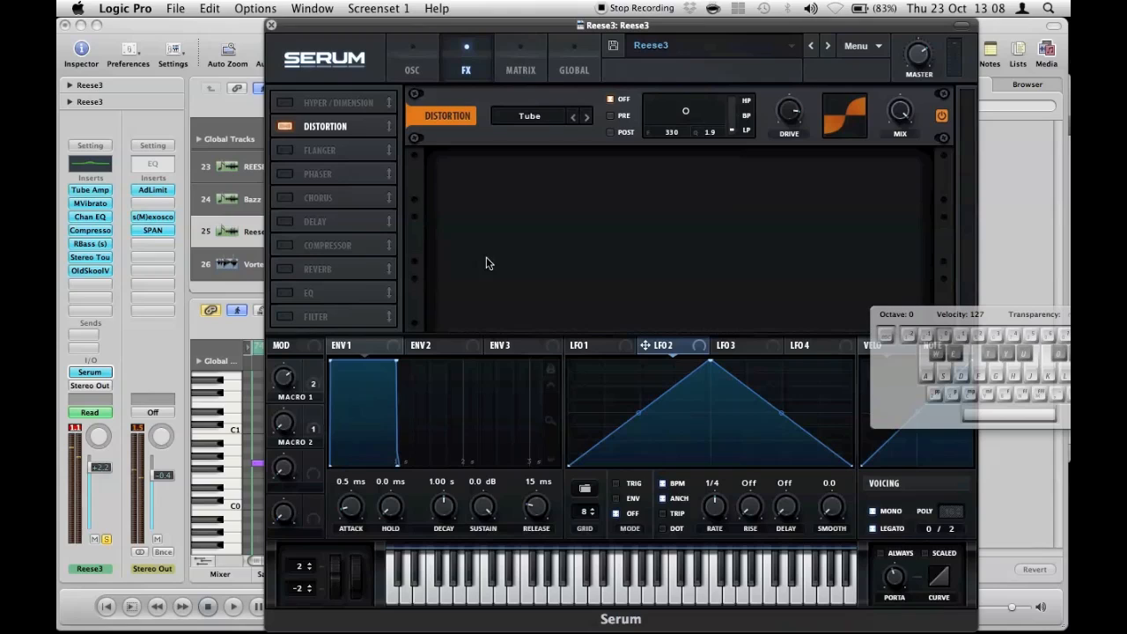
- Review the available distortion types, keeping Tube, and close the Serum window from its oscillator page
left_click(531, 117)
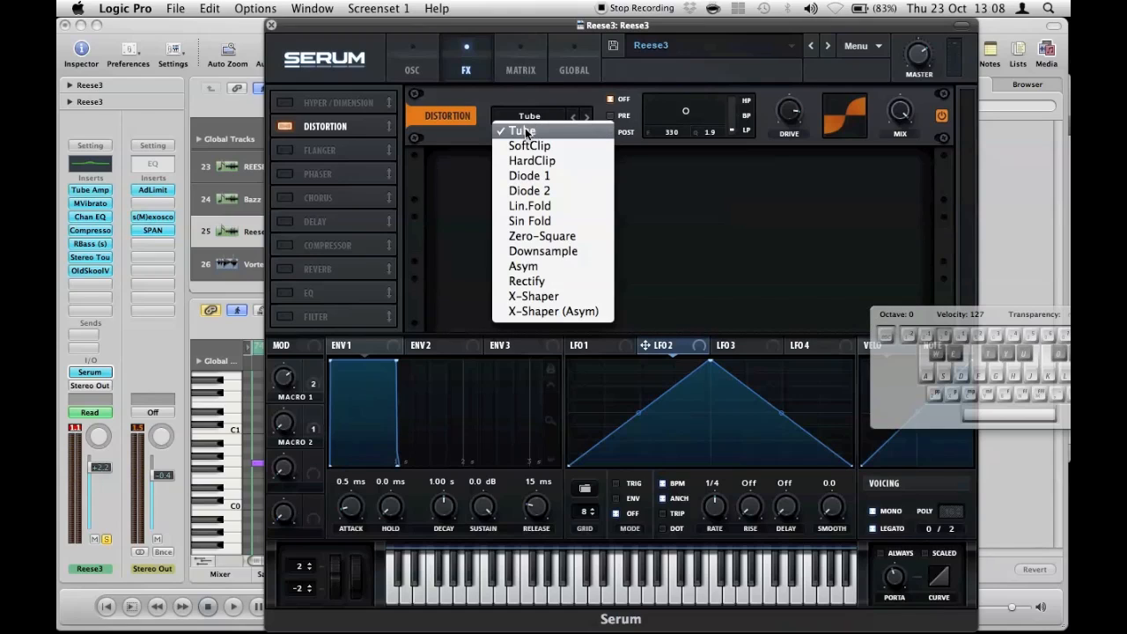
left_click(724, 199)
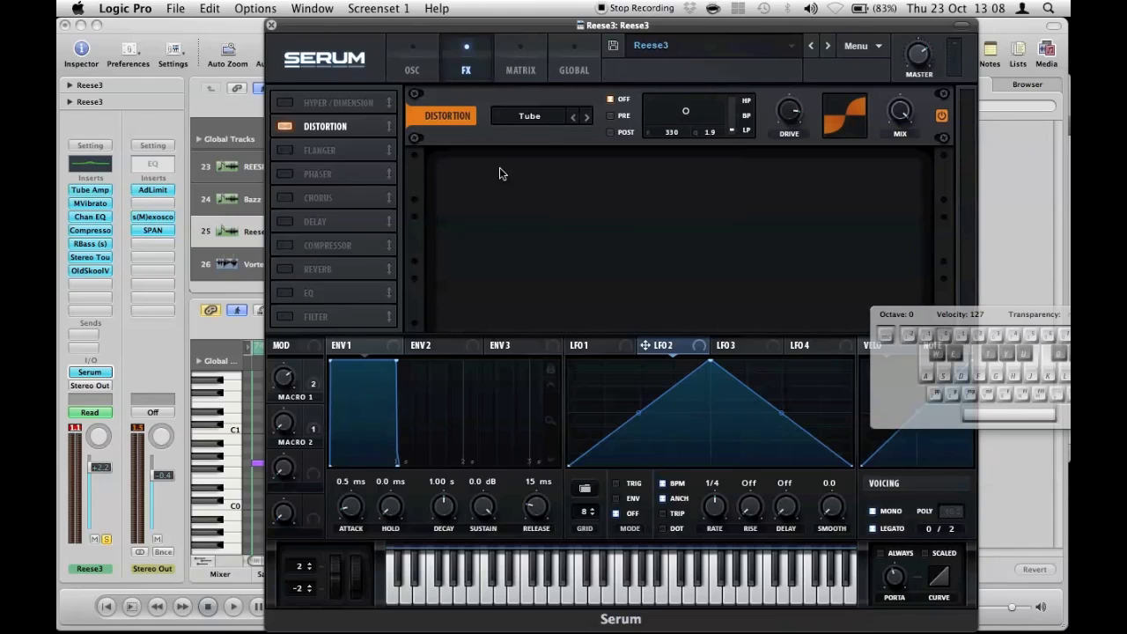
left_click(407, 70)
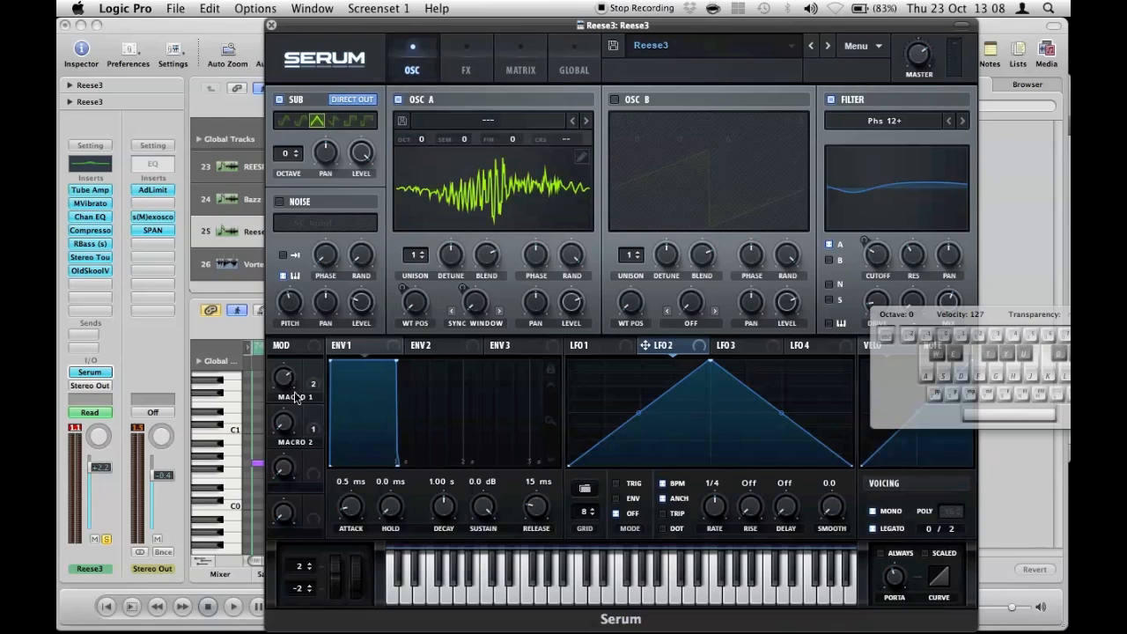
left_click(272, 25)
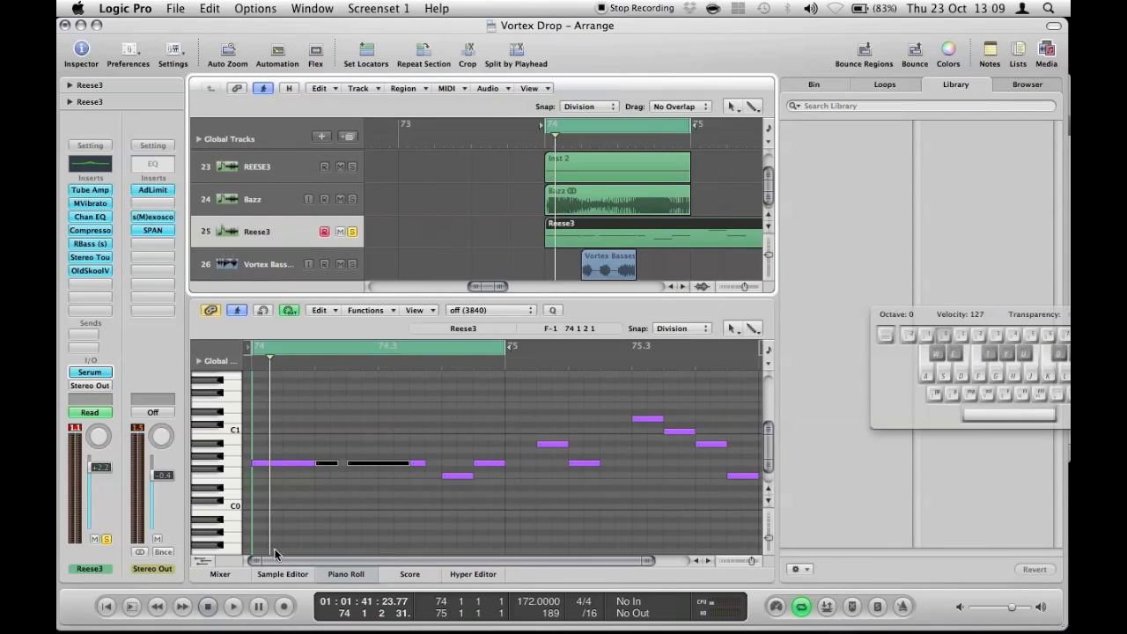
- Close the Piano Roll and the media area, and extend the cycle region's end to bar 76
left_click(340, 574)
left_click(1045, 58)
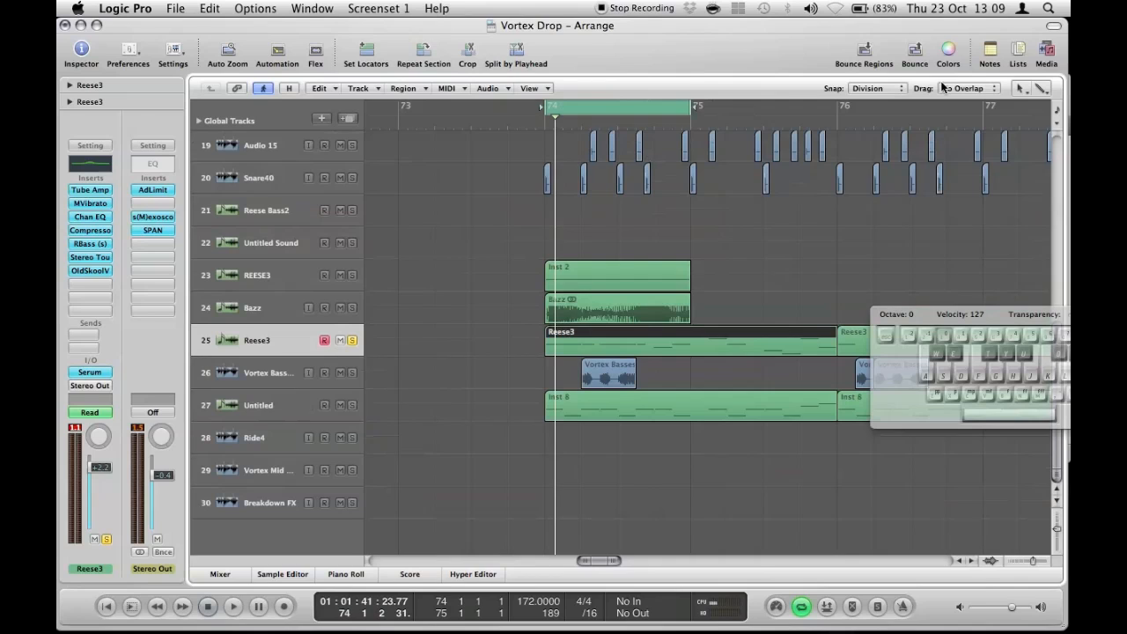
left_click_drag(688, 107, 839, 106)
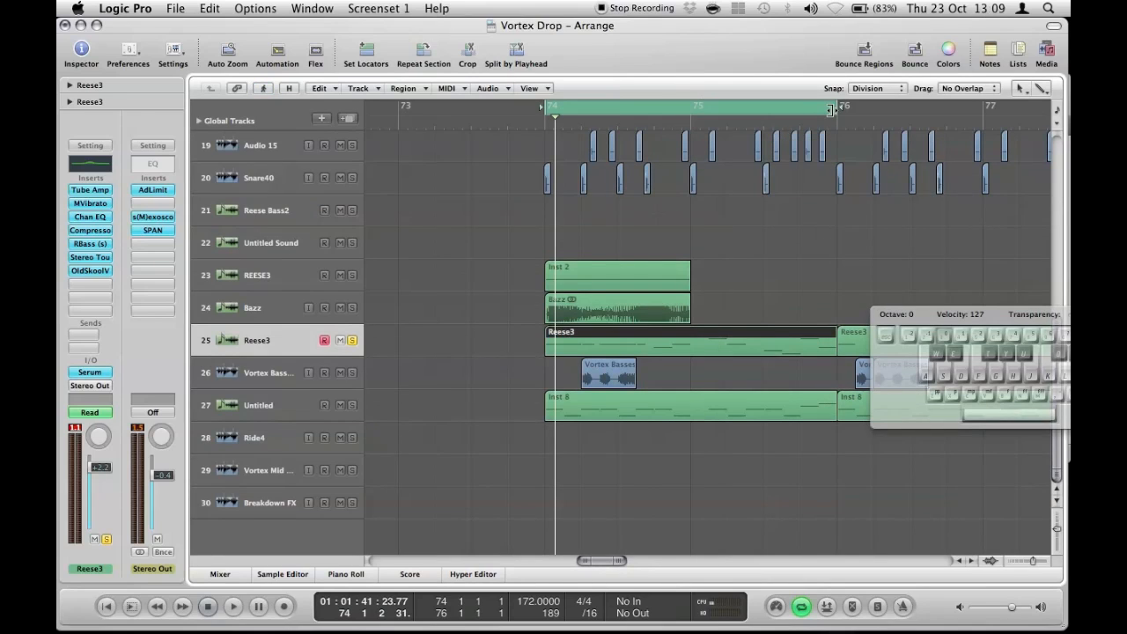
- Play back the soloed Reese3 loop, stop it, and show the track automation in the Arrange window
key("space")
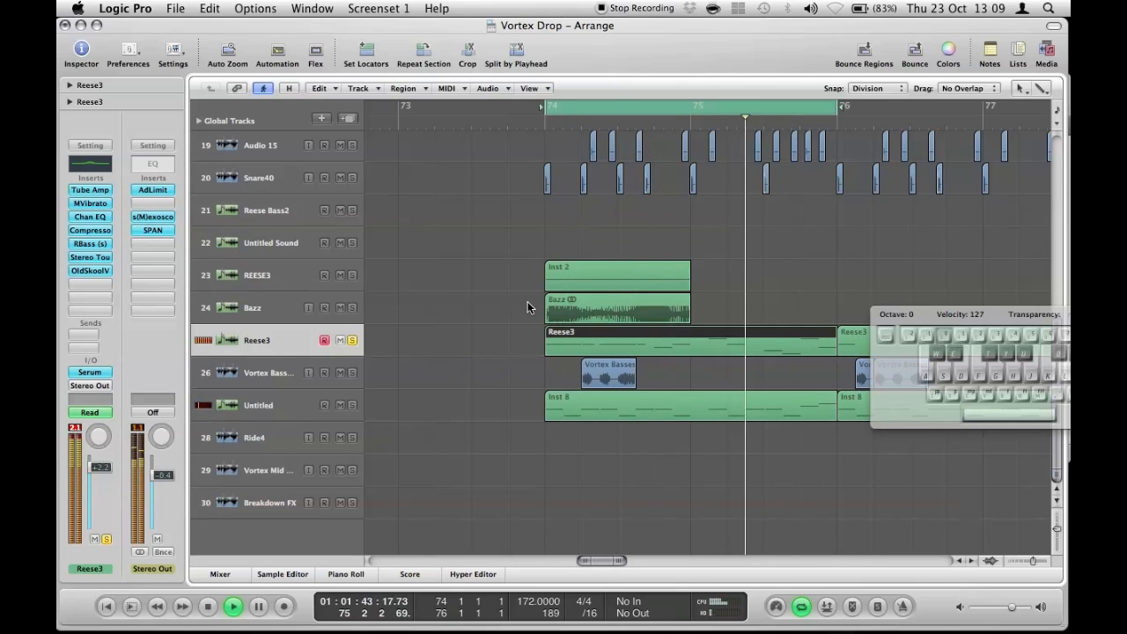
key("space")
key("Caps_Lock")
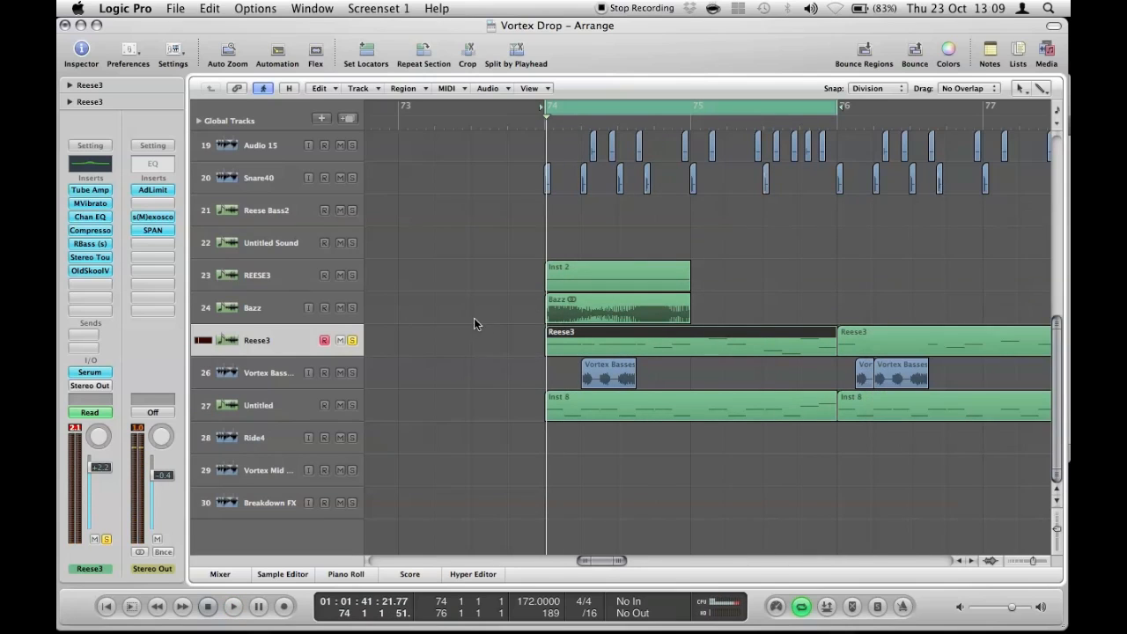
key("a")
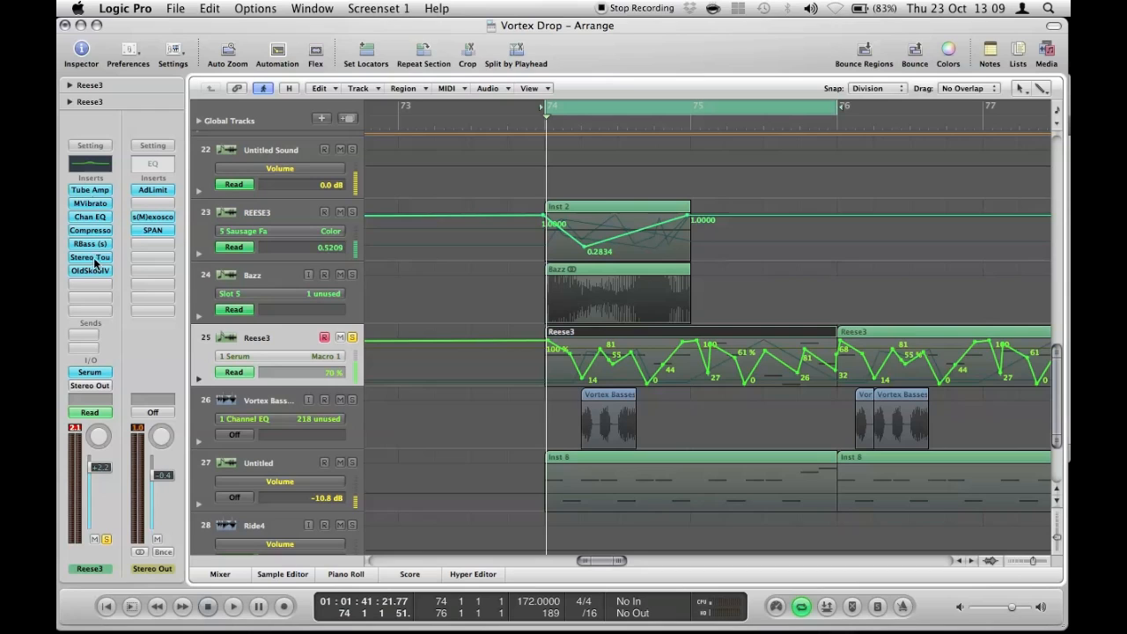
- Open the Tube Amp insert on Reese3, move its window clear of the channel strip, and check its drive and Mode 2 settings
left_click(96, 194)
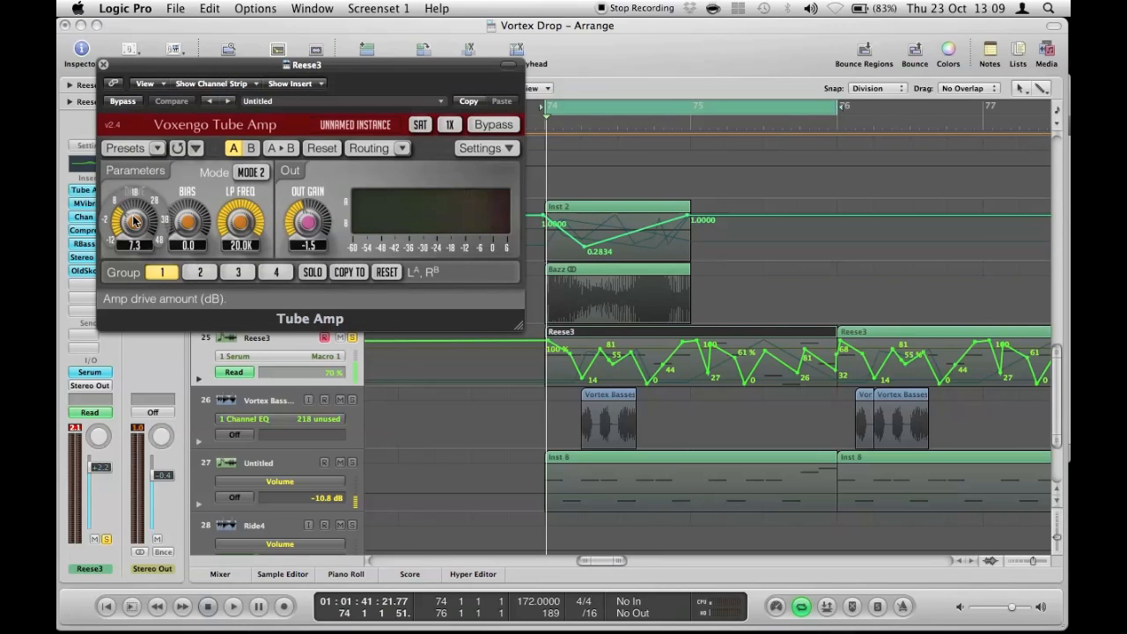
left_click_drag(318, 67, 652, 126)
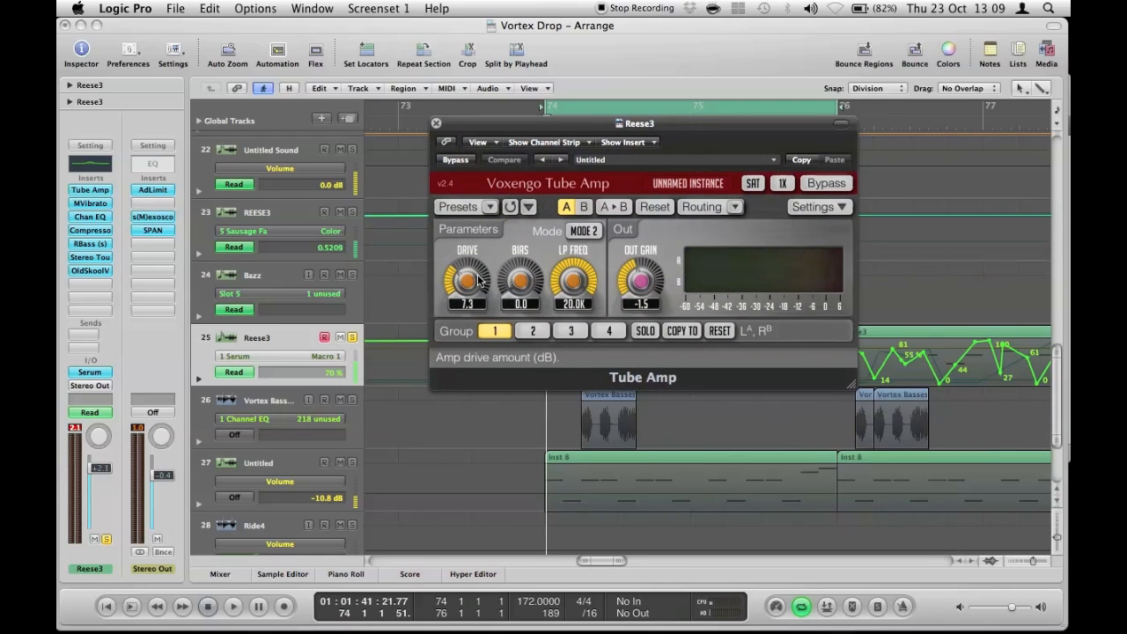
double_click(585, 232)
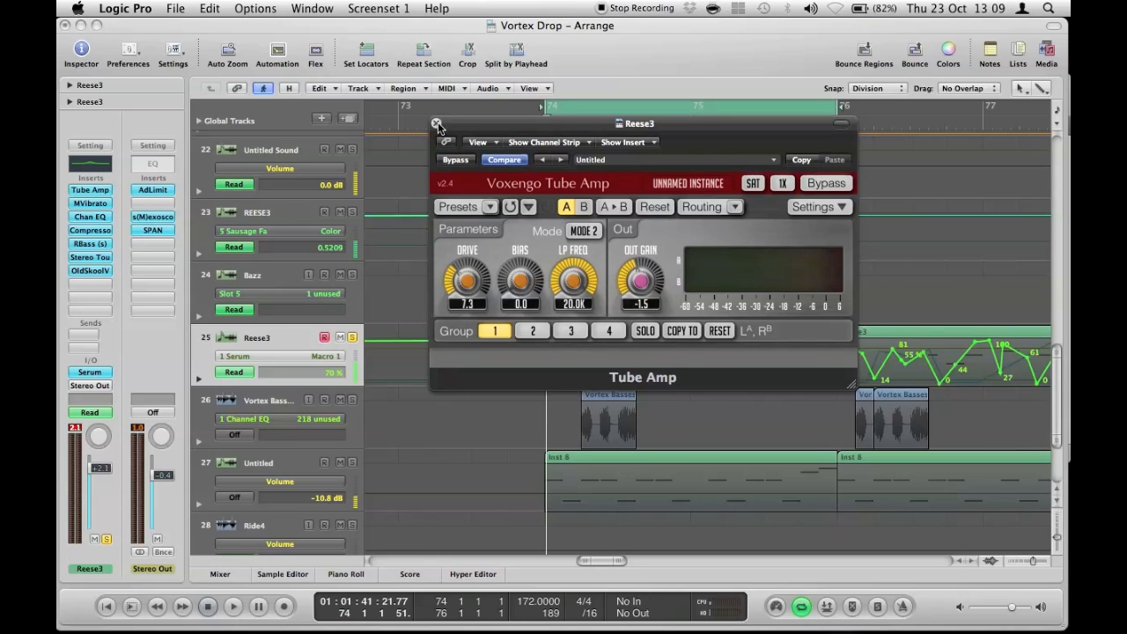
- Compare a G note played through Musical Typing with Tube Amp bypassed and active, leave it active and close it
key("Caps_Lock")
key("g")
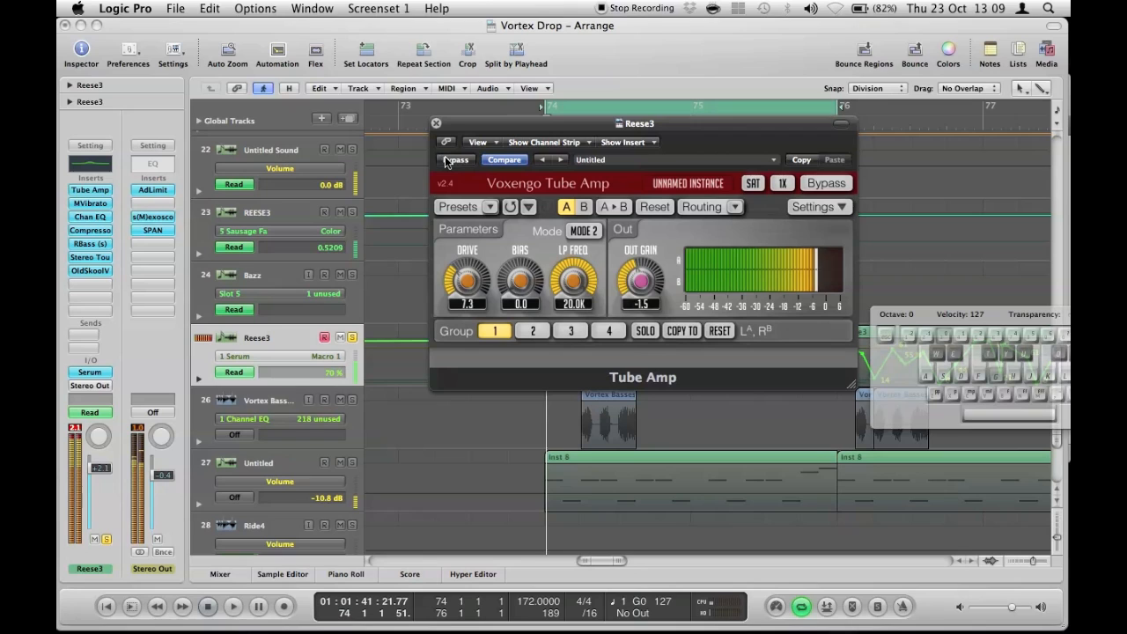
left_click(447, 160)
left_click(446, 161)
left_click(447, 161)
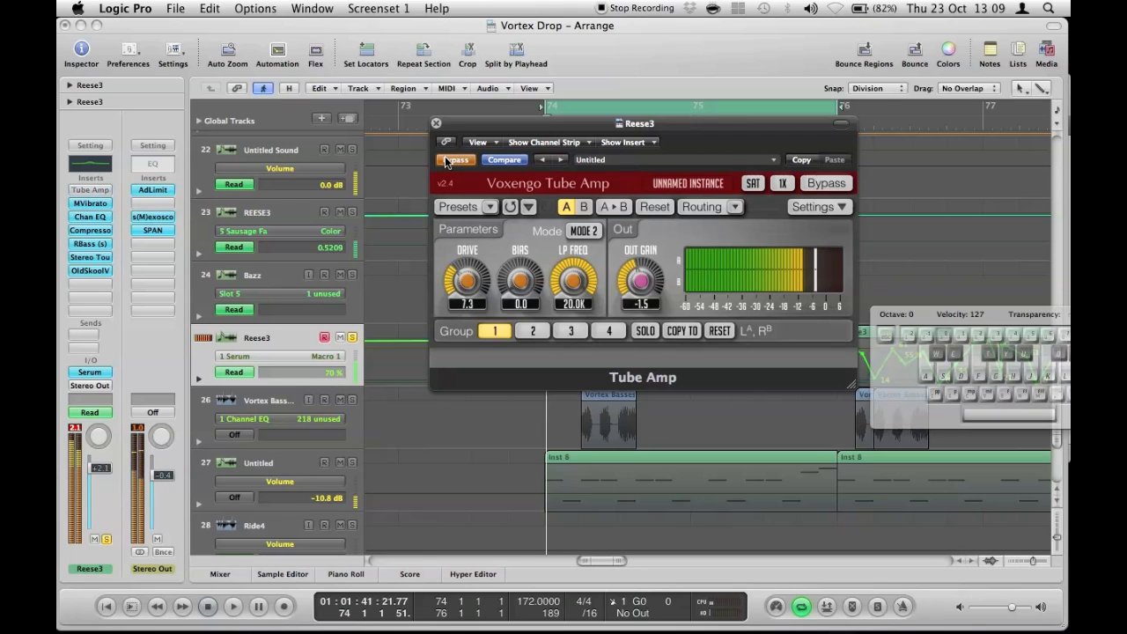
left_click(447, 161)
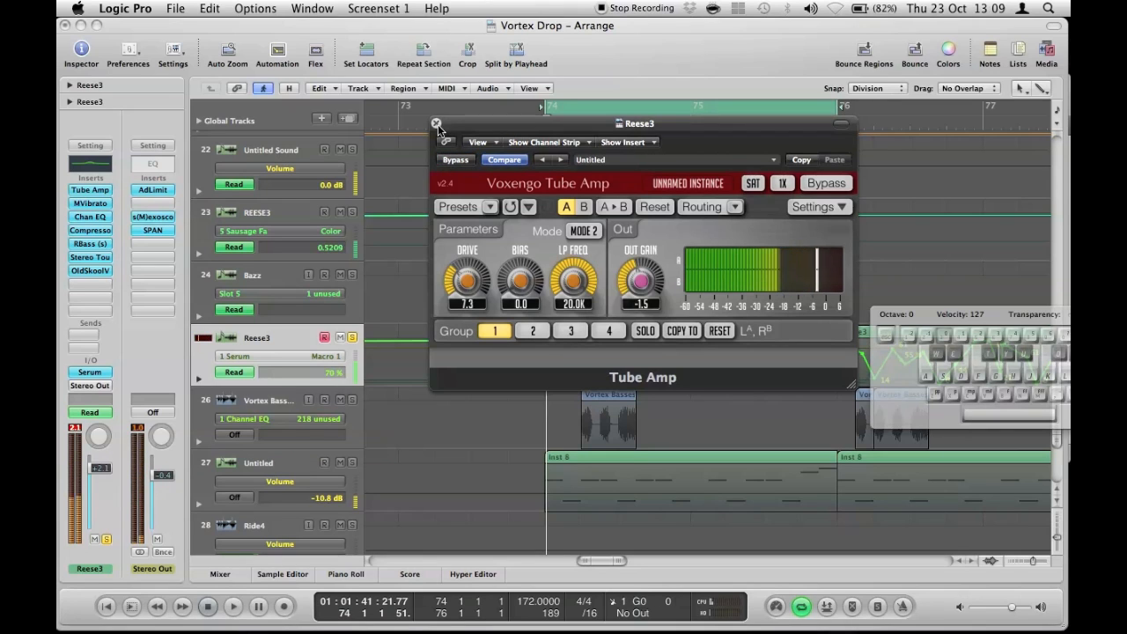
left_click(437, 125)
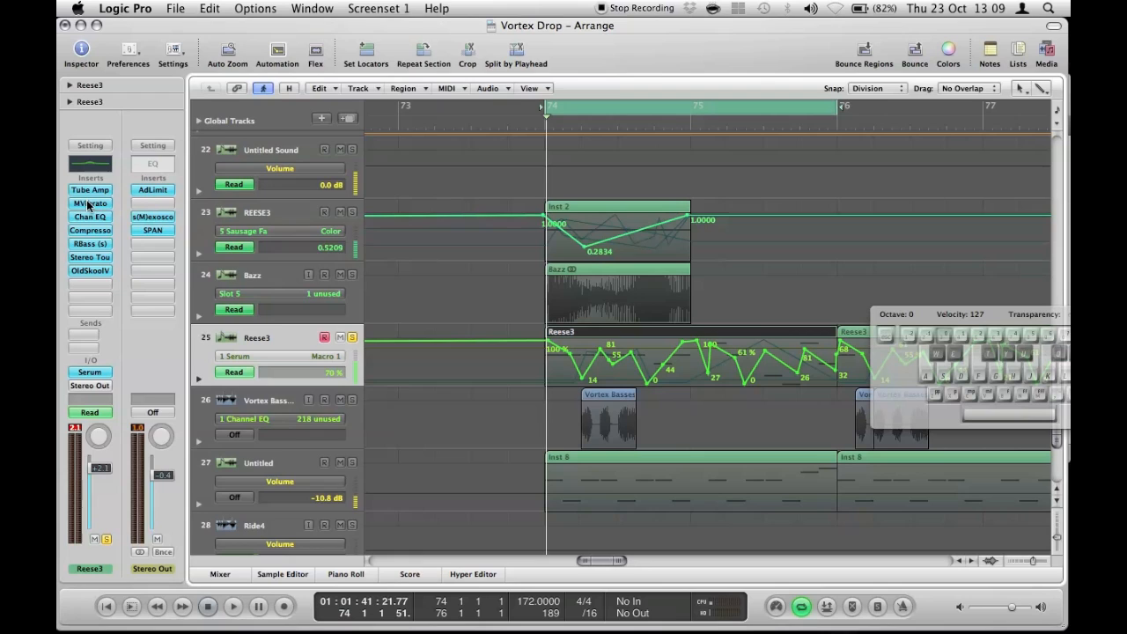
- Inspect the MVibrato insert on Reese3, review its Depth automation along the track, and hide the automation again
left_click(88, 203)
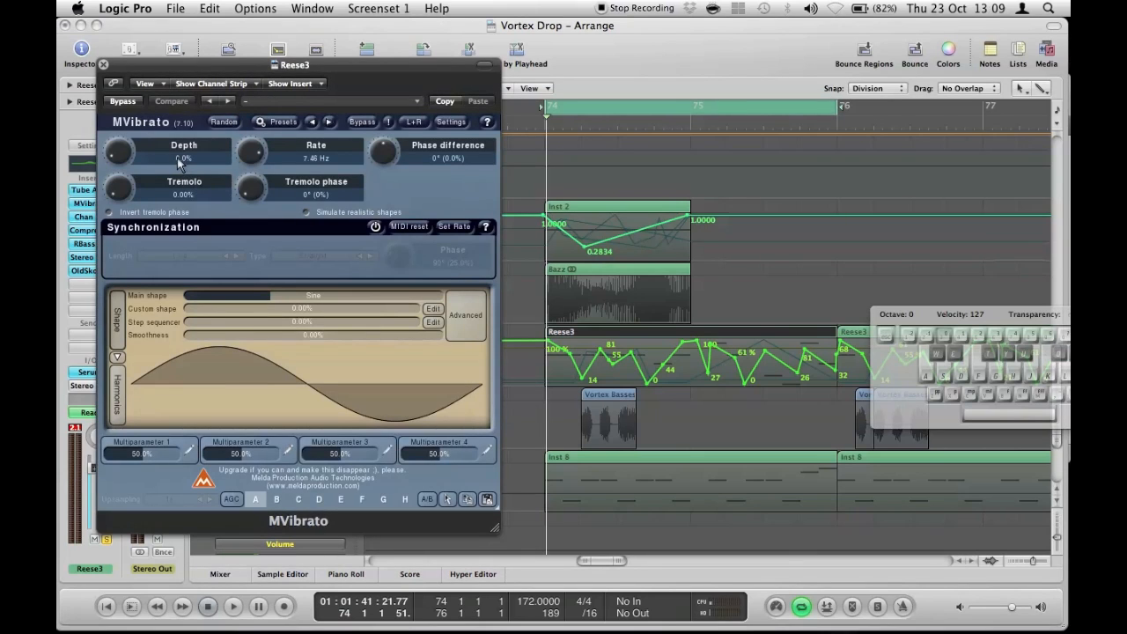
left_click(103, 64)
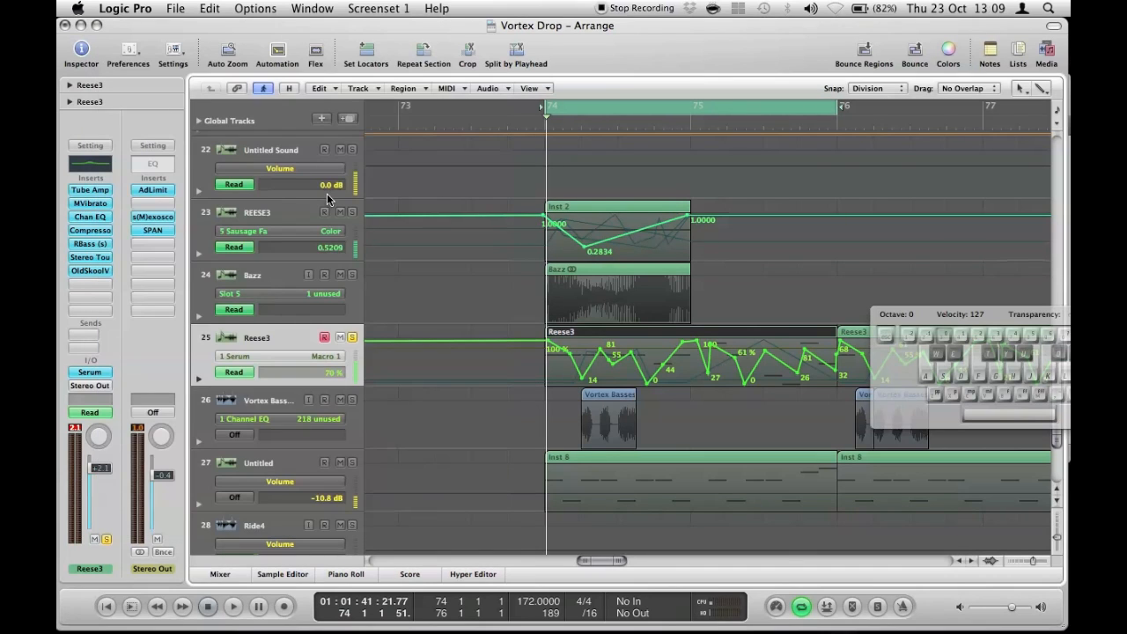
key("Caps_Lock")
key("a")
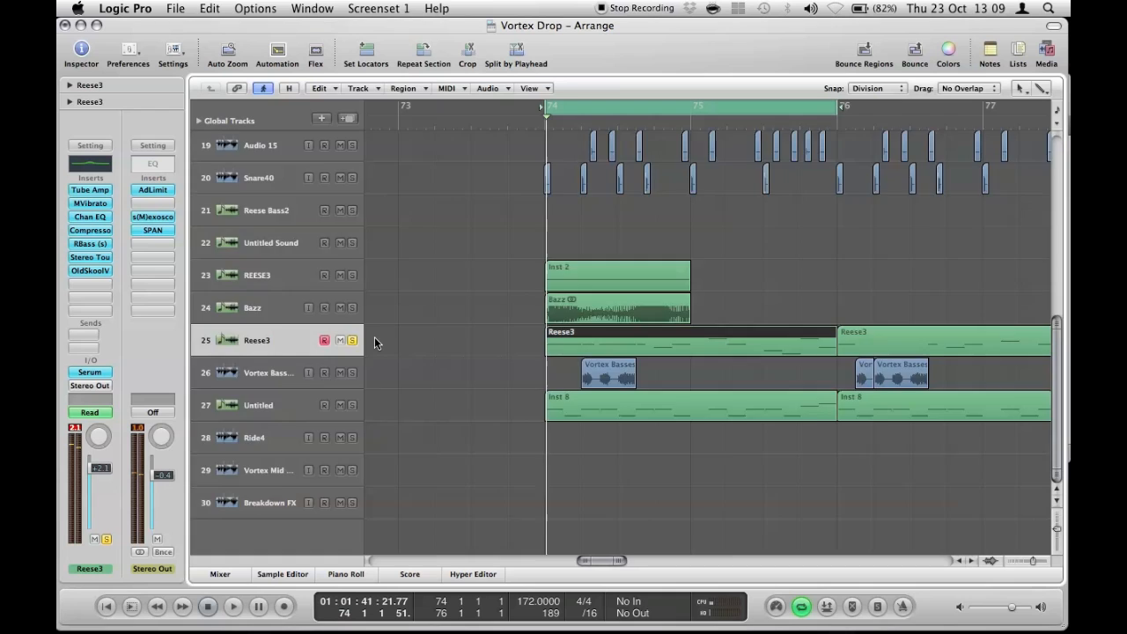
key("a")
left_click(327, 358)
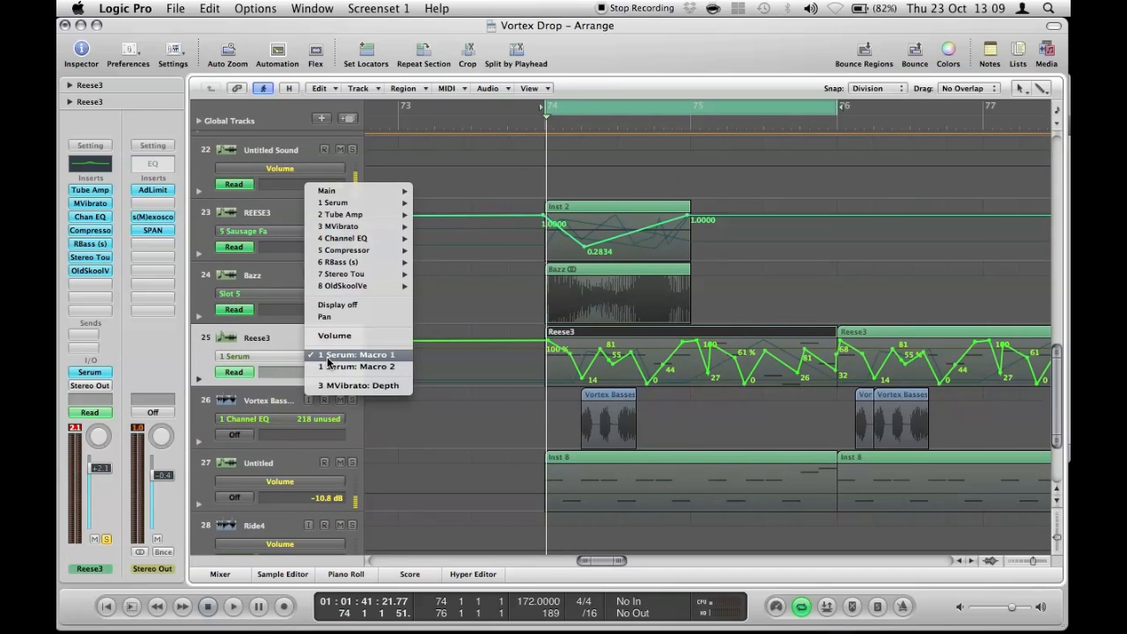
left_click(686, 403)
scroll(686, 403, "right", 10)
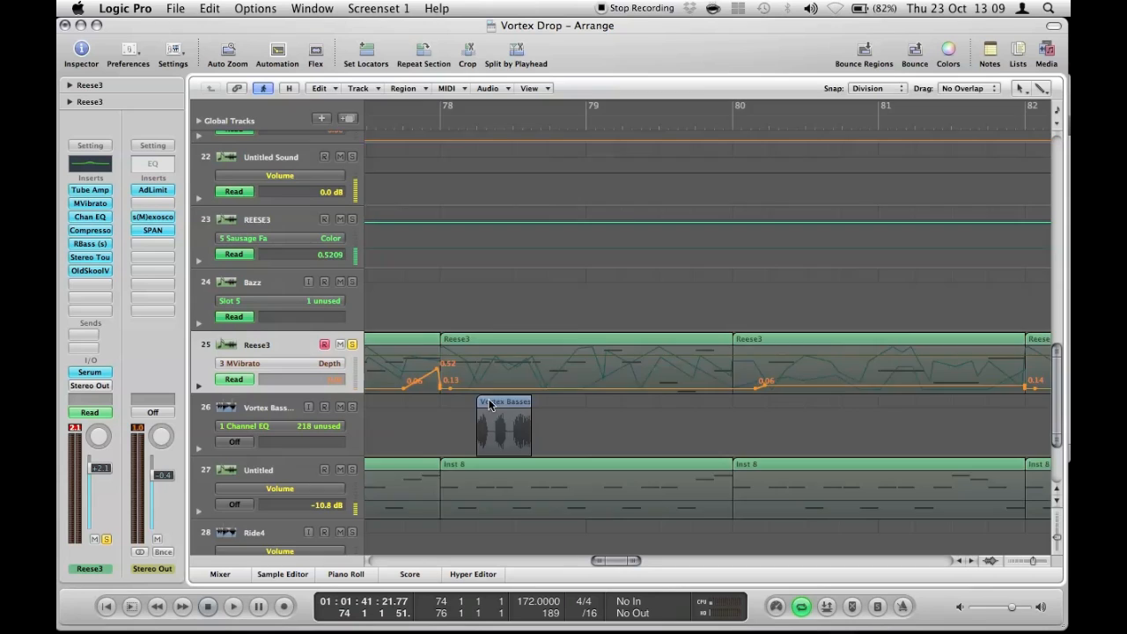
scroll(490, 404, "left", 10)
key("a")
- Open the Channel EQ on the soloed Reese3 track and play a G note to view its spectrum
left_click(352, 341)
left_click(352, 340)
double_click(102, 219)
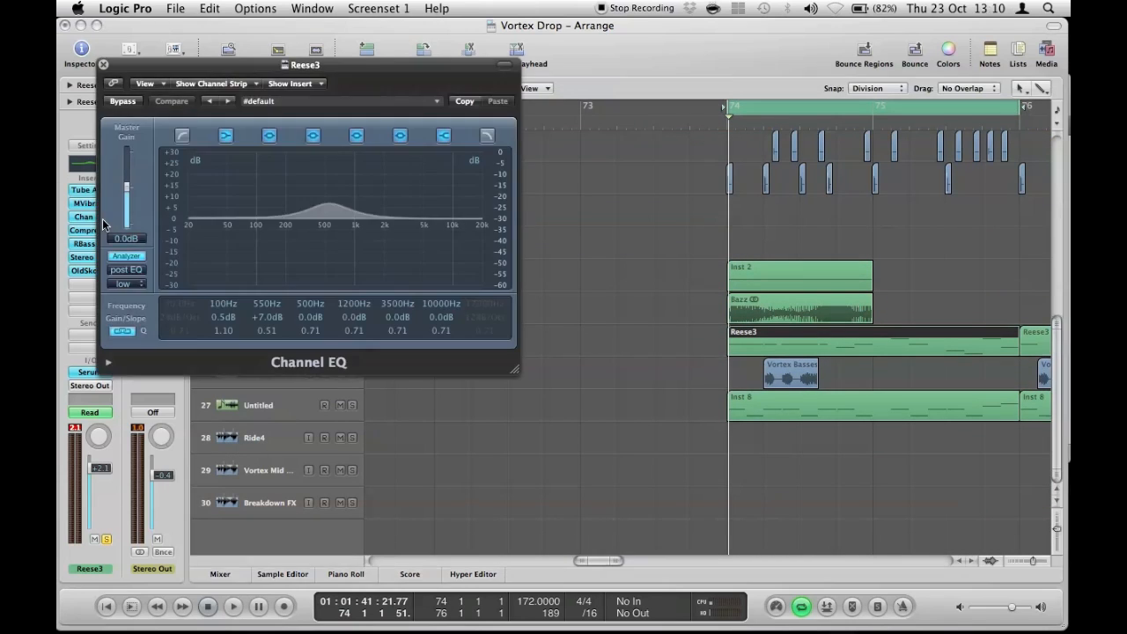
key("Caps_Lock")
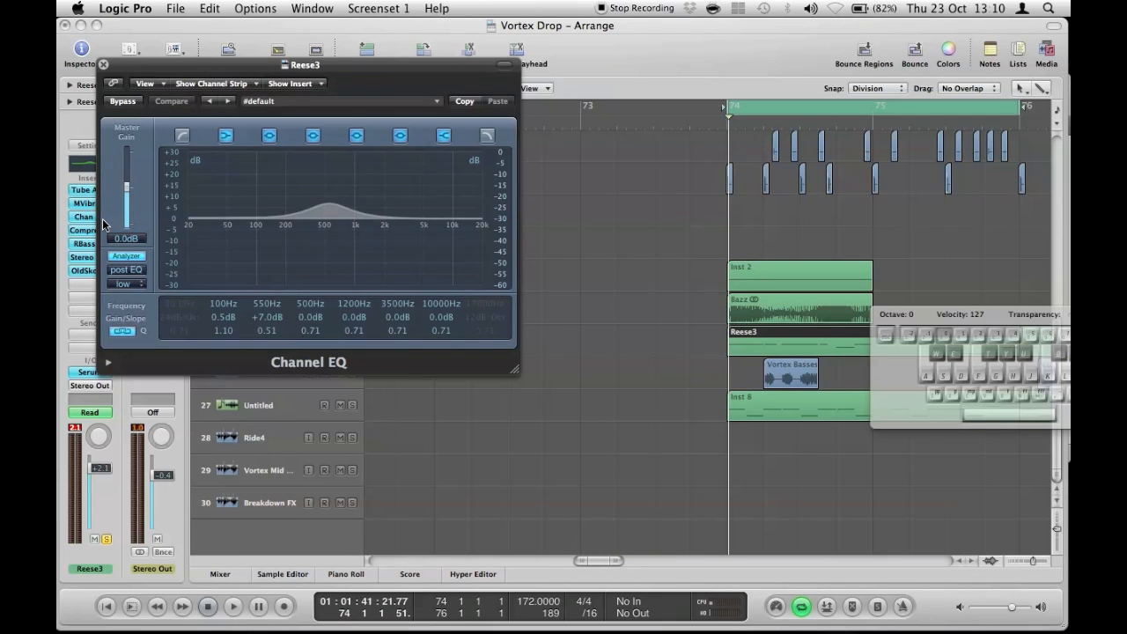
key("g")
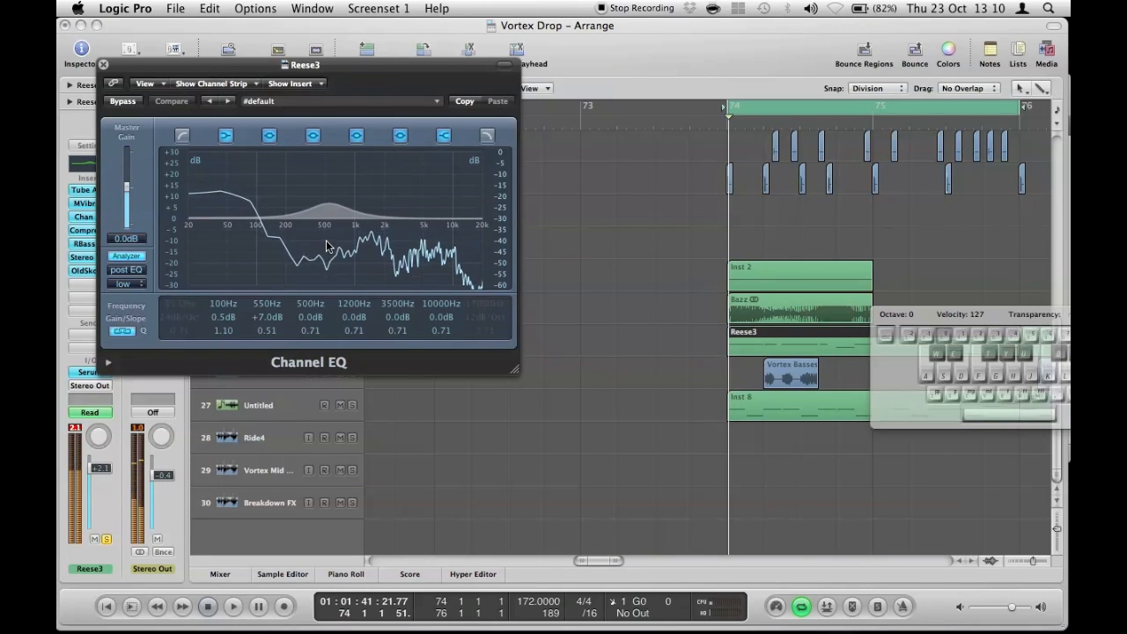
- Compare the Channel EQ analyzer's pre EQ and post EQ displays with a played note, return to post EQ and close the plug-in
left_click(127, 270)
key("g")
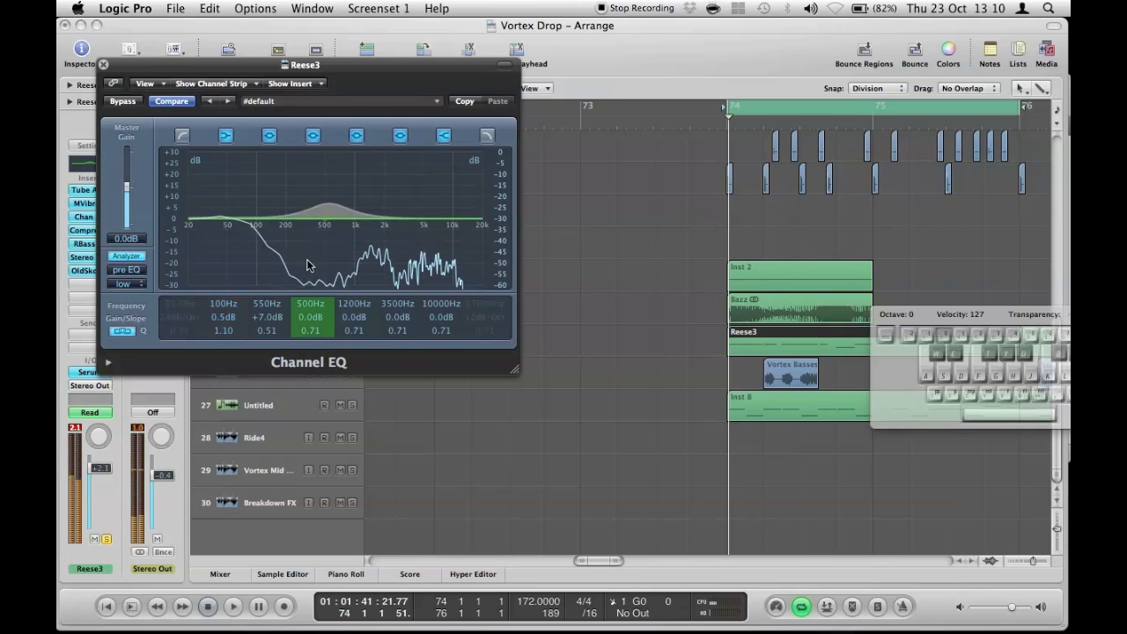
left_click(134, 256)
left_click(133, 256)
left_click(133, 271)
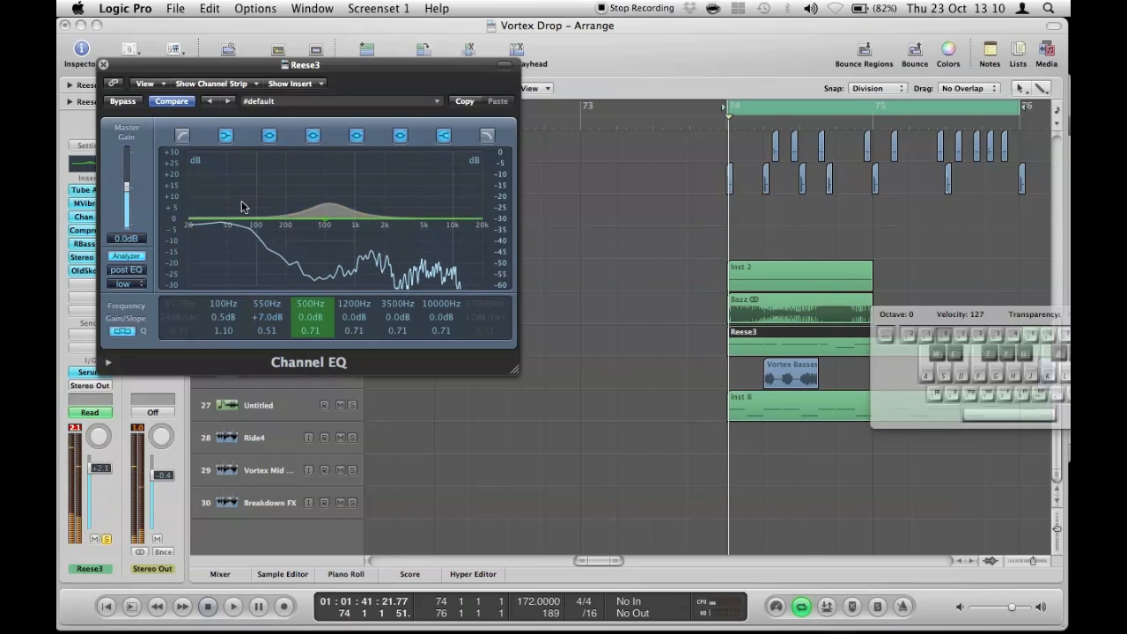
left_click(102, 65)
- Review the Reese3 Compressor with its Bus 1 side chain and the RBass settings, closing each plug-in
left_click(90, 230)
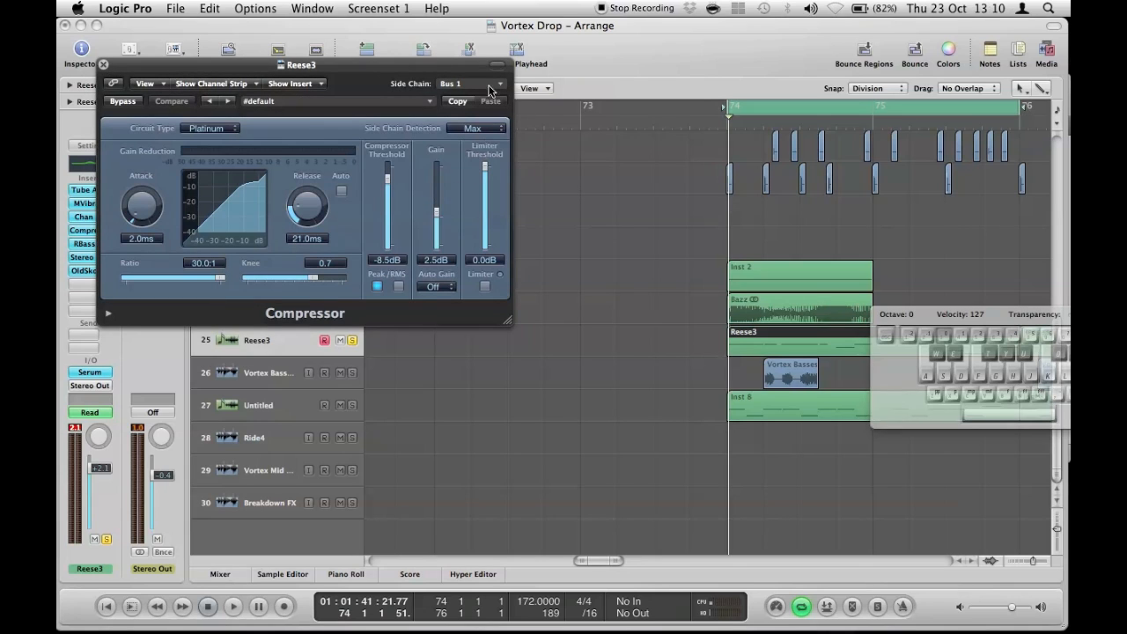
left_click(102, 65)
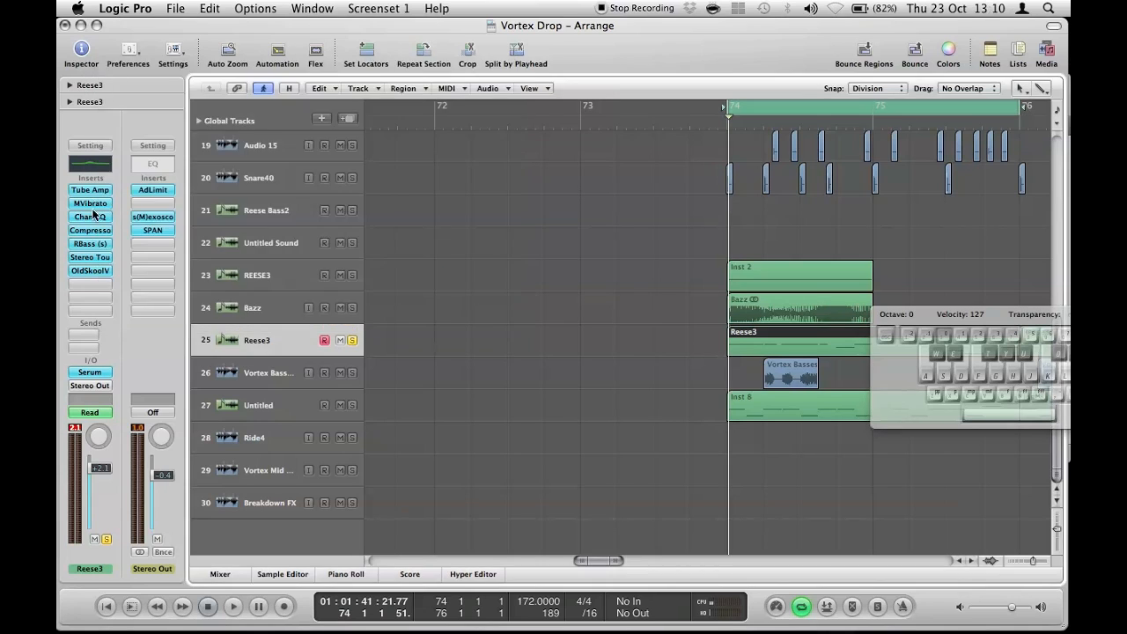
left_click(91, 244)
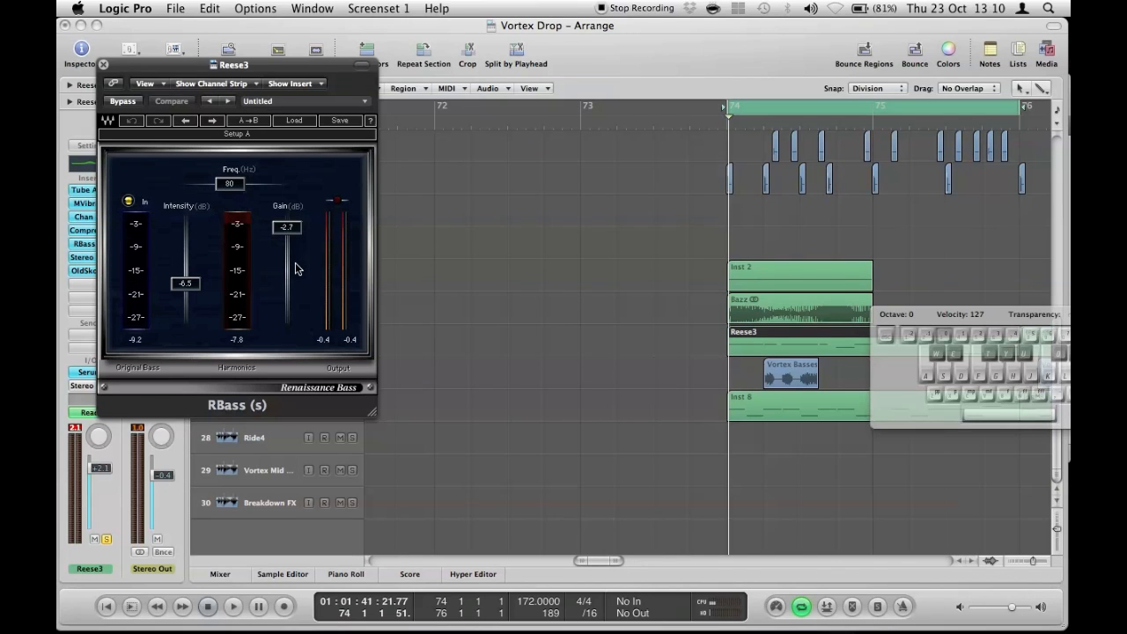
left_click_drag(248, 66, 518, 139)
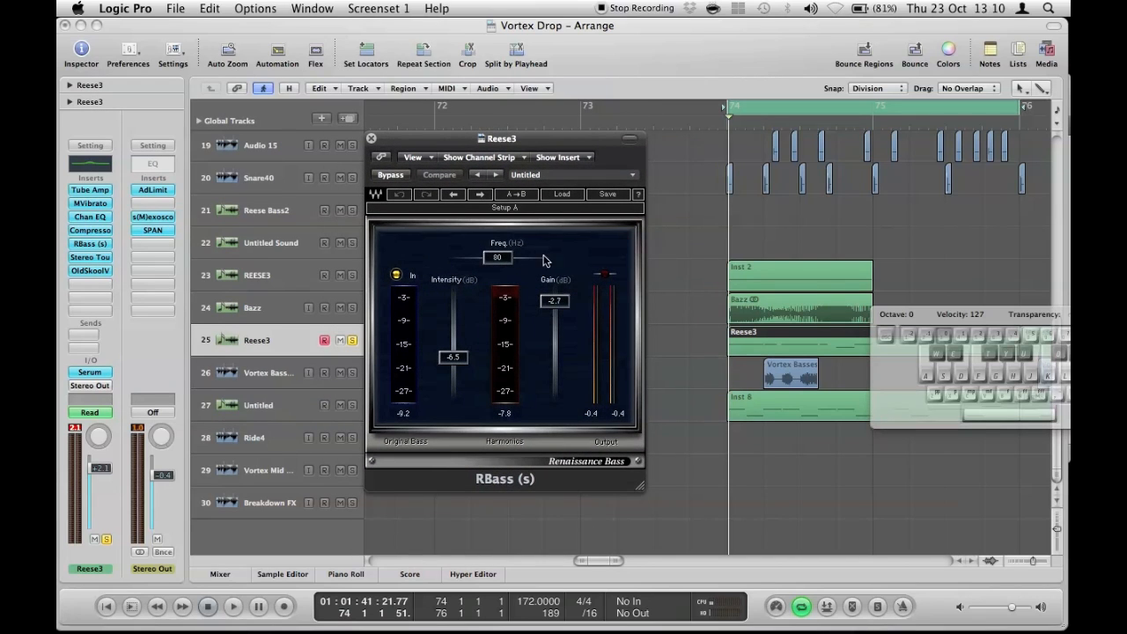
left_click(371, 140)
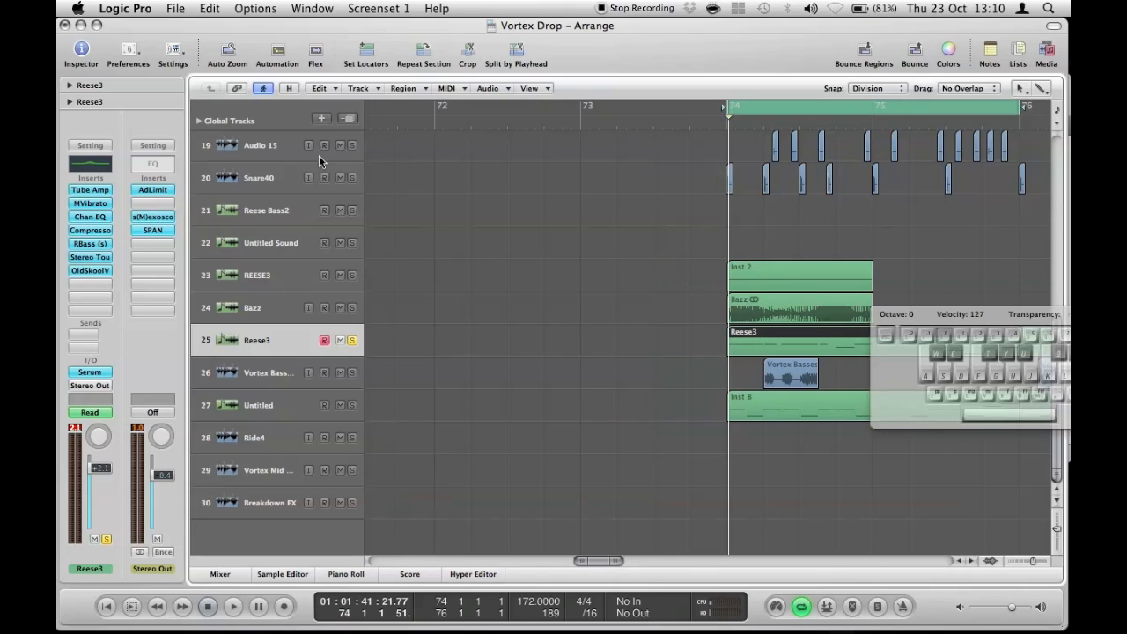
- Compare a repeated G note with Stereo Touch active and bypassed on Reese3, leave it active and close it
left_click(101, 259)
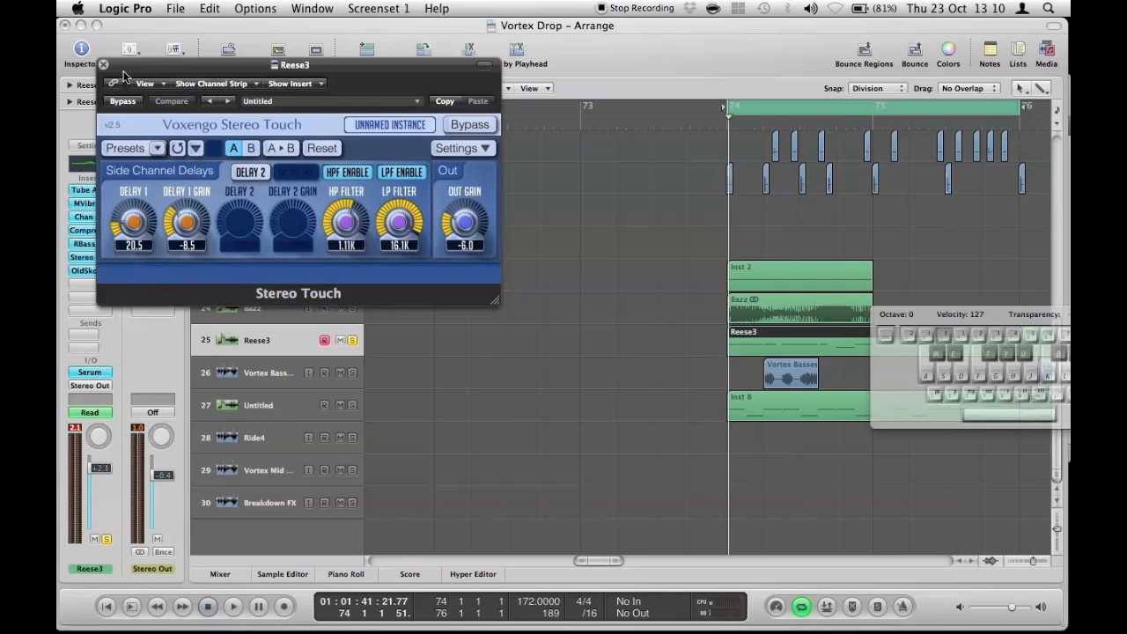
key("g")
left_click(124, 101)
key("g")
left_click(123, 101)
left_click(123, 102)
key("g")
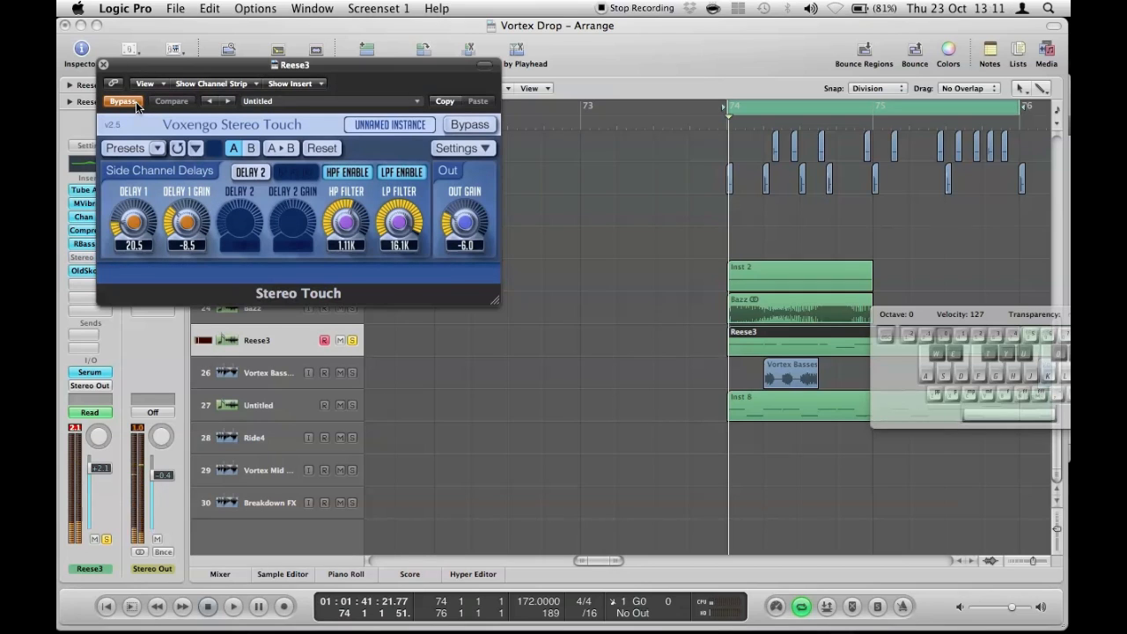
key("g")
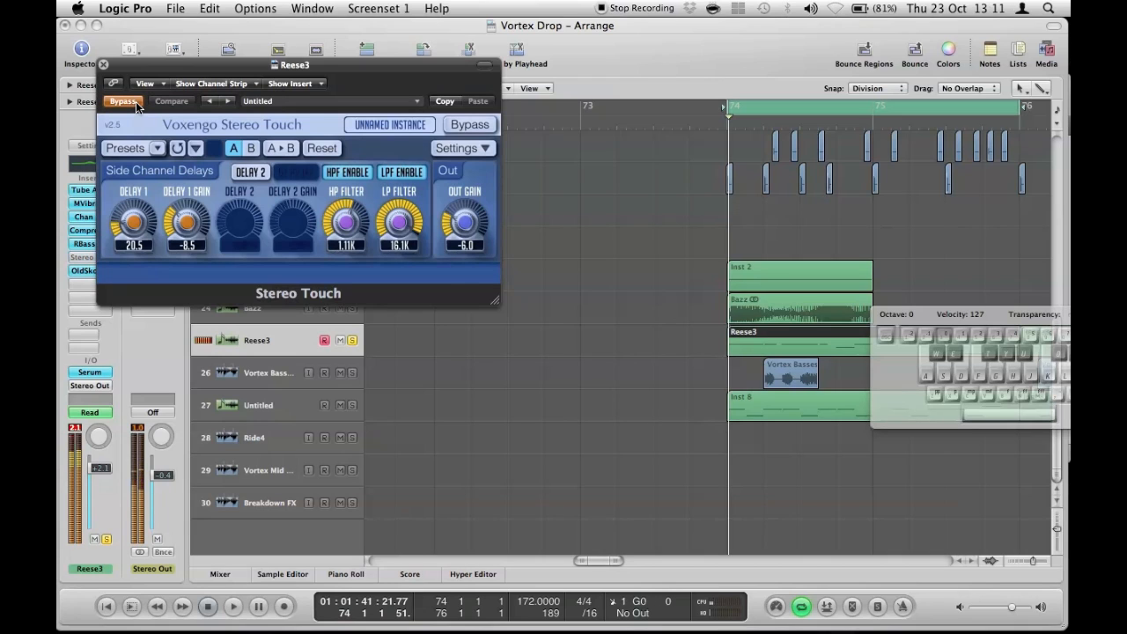
left_click(103, 66)
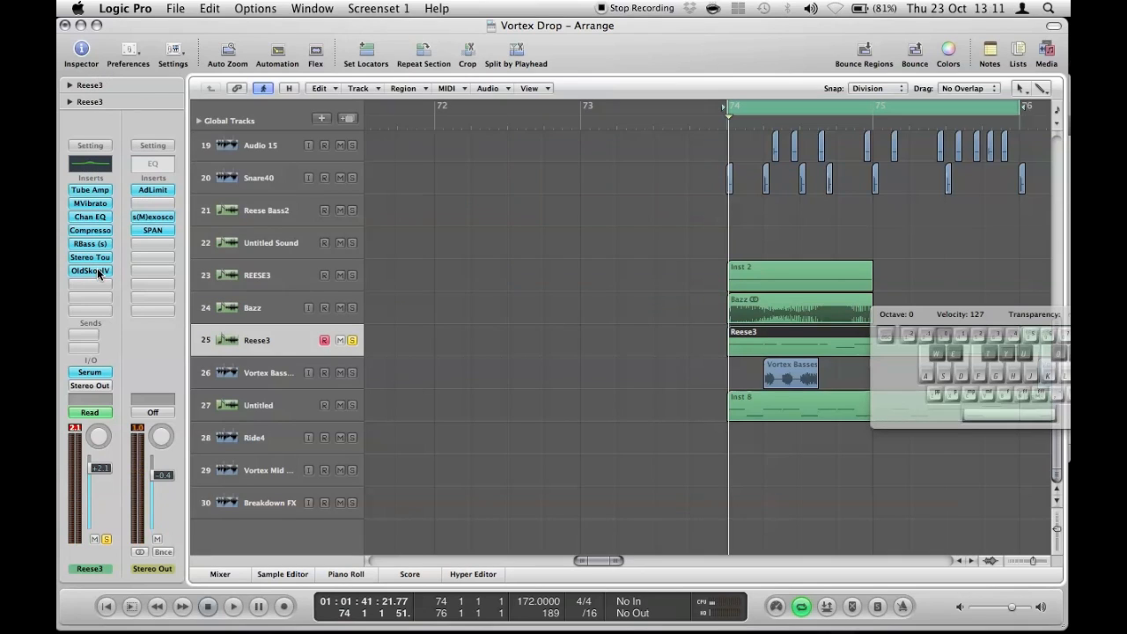
- Open SPAN on the Stereo Out channel and check its correlation meter while the Reese3 loop plays
left_click(143, 233)
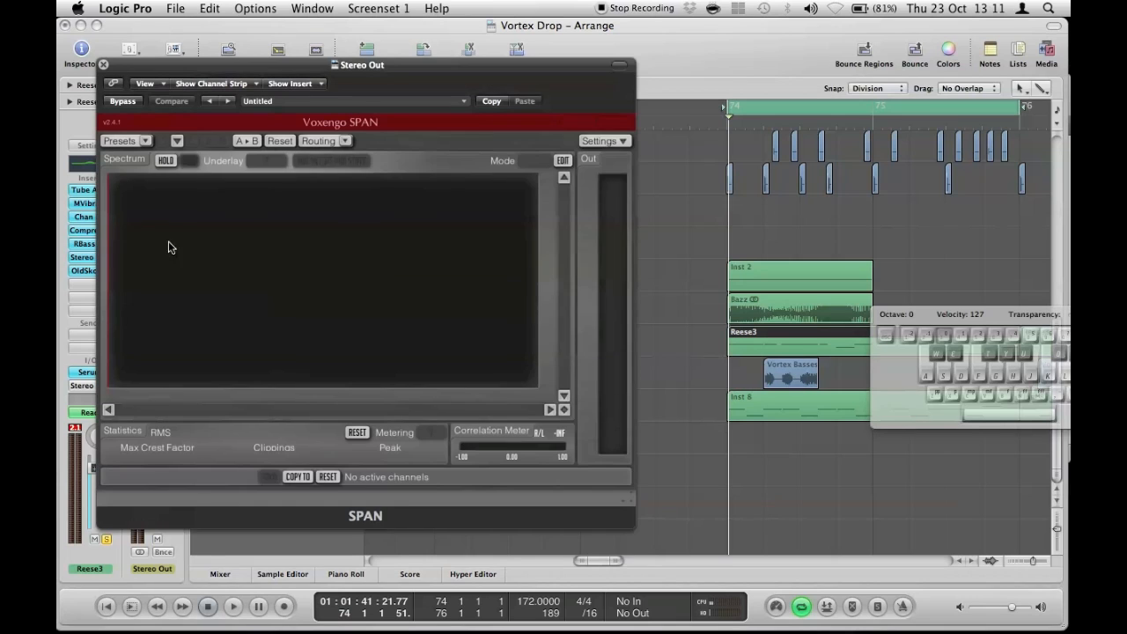
left_click_drag(340, 60, 628, 37)
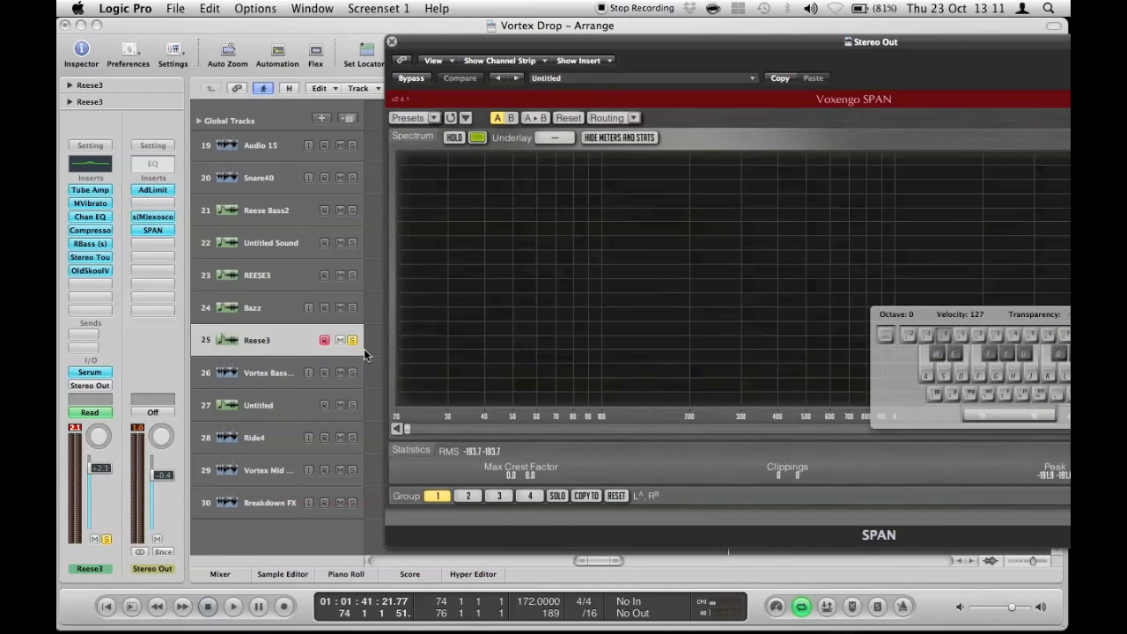
left_click_drag(736, 32, 357, 27)
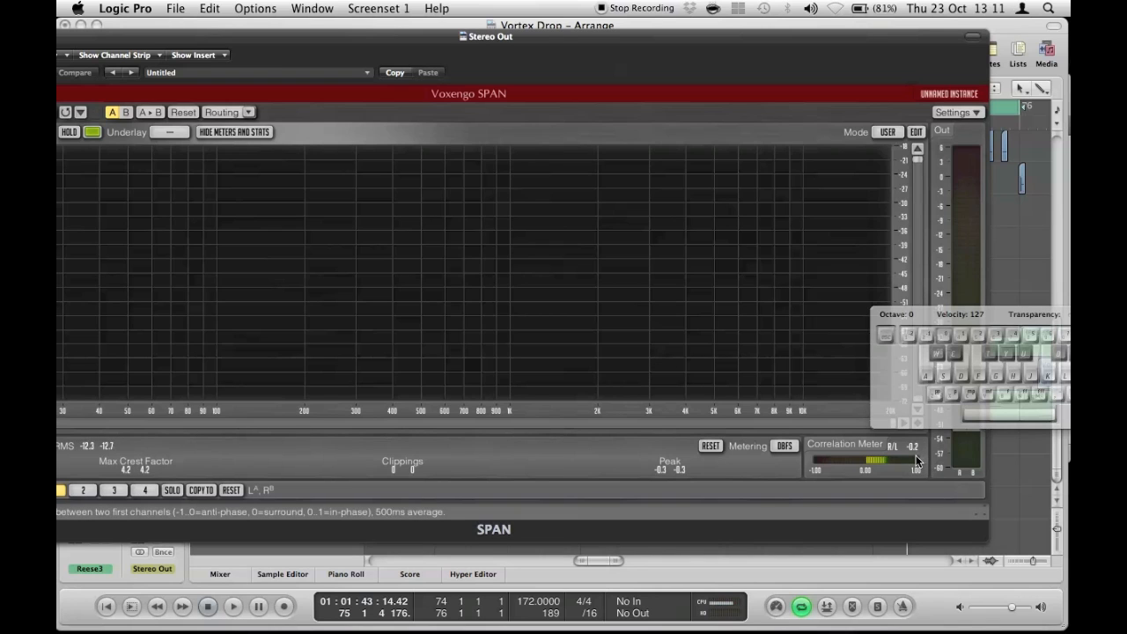
left_click_drag(385, 42, 598, 31)
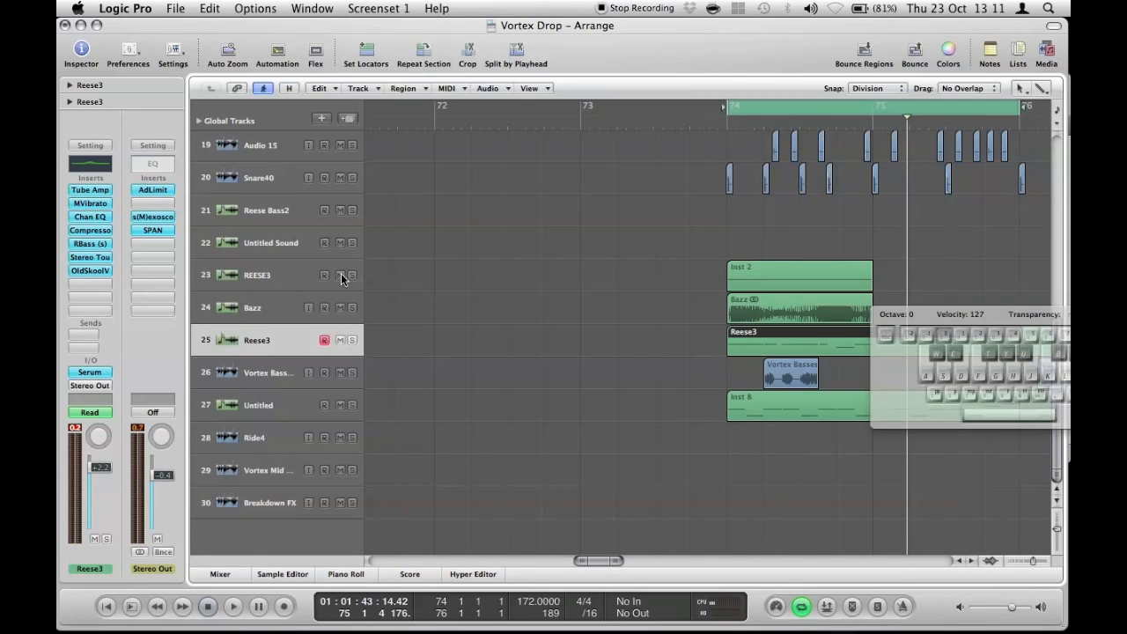
- Mute the REESE3 and Bazz tracks, keep Reese3 unmuted, and inspect Reese3's OldSkoolVerb reverb settings
left_click_drag(341, 276, 343, 340)
left_click(341, 340)
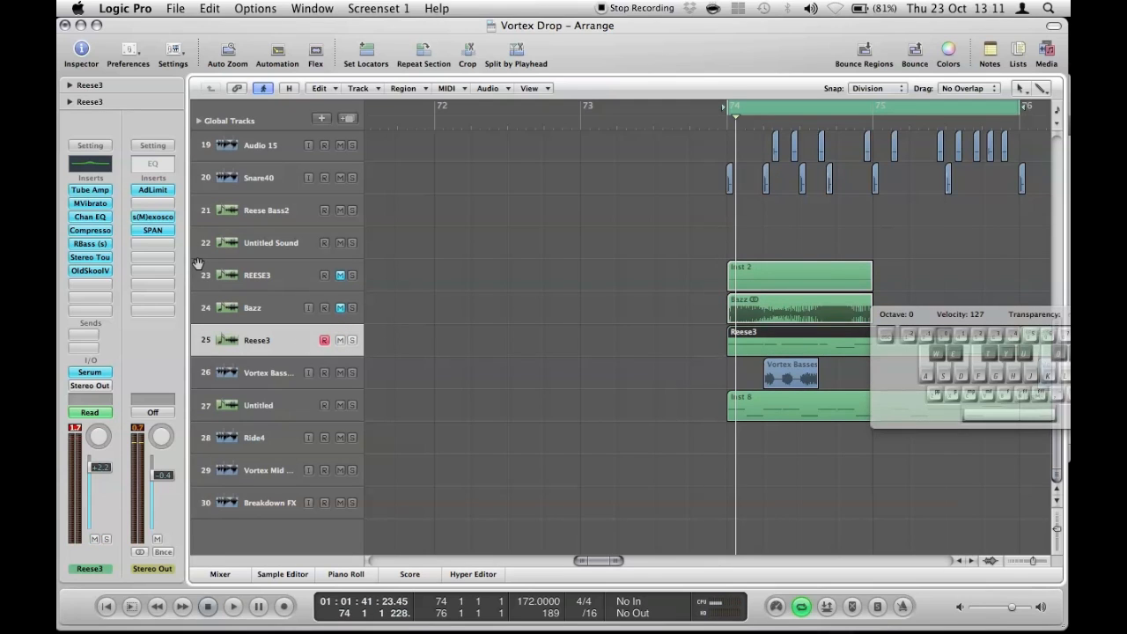
left_click(99, 271)
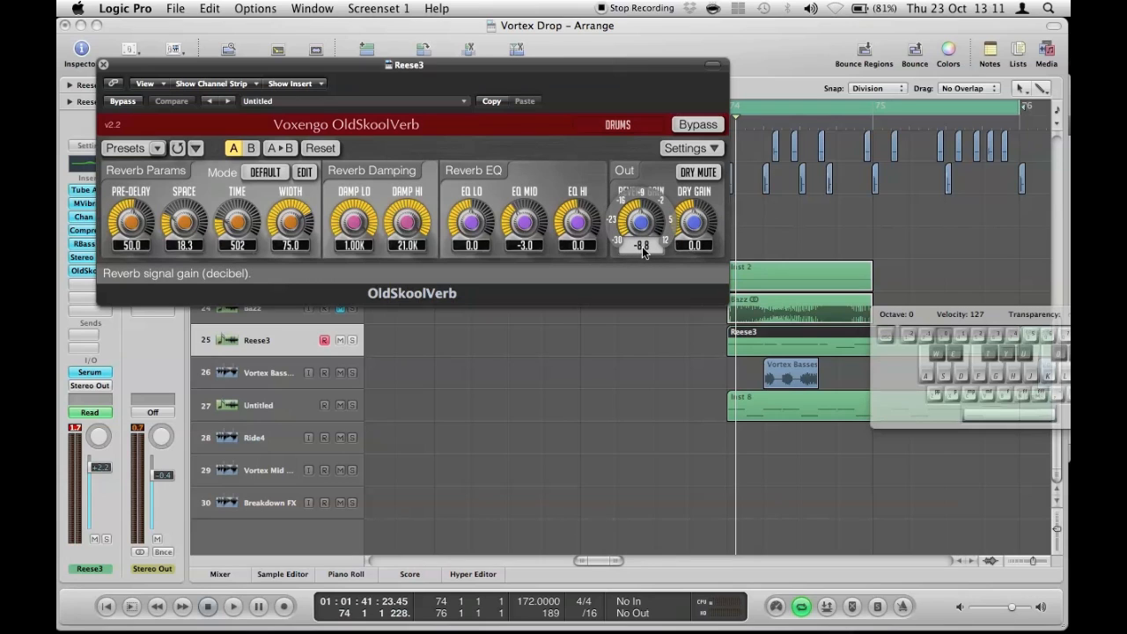
left_click(103, 65)
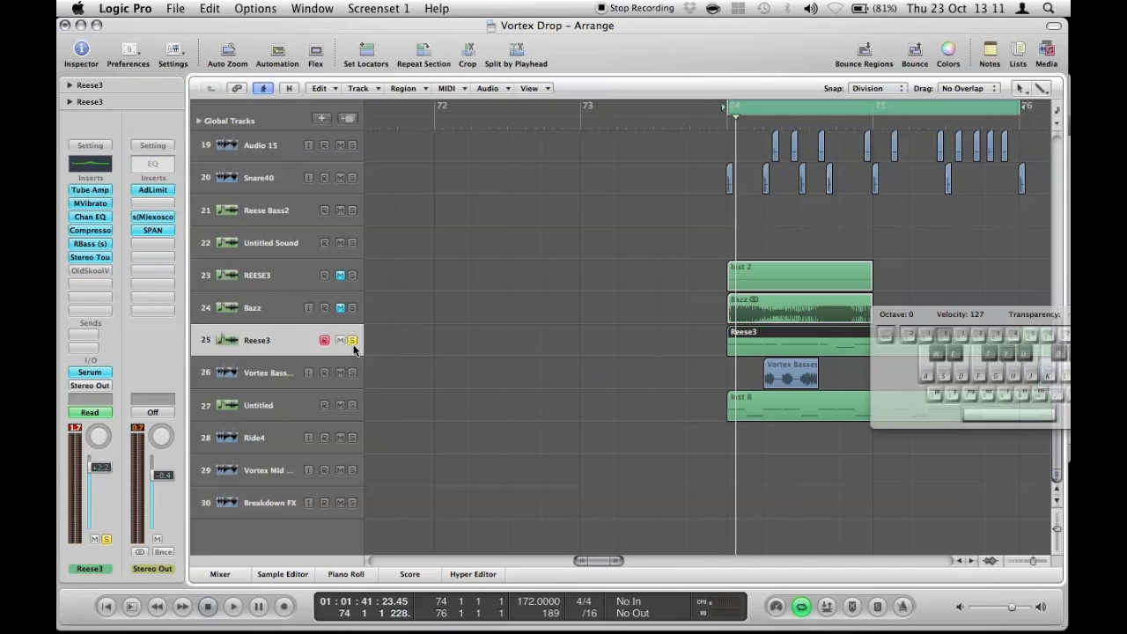
- Compare the soloed Reese3 loop with OldSkoolVerb bypassed and active
key("space")
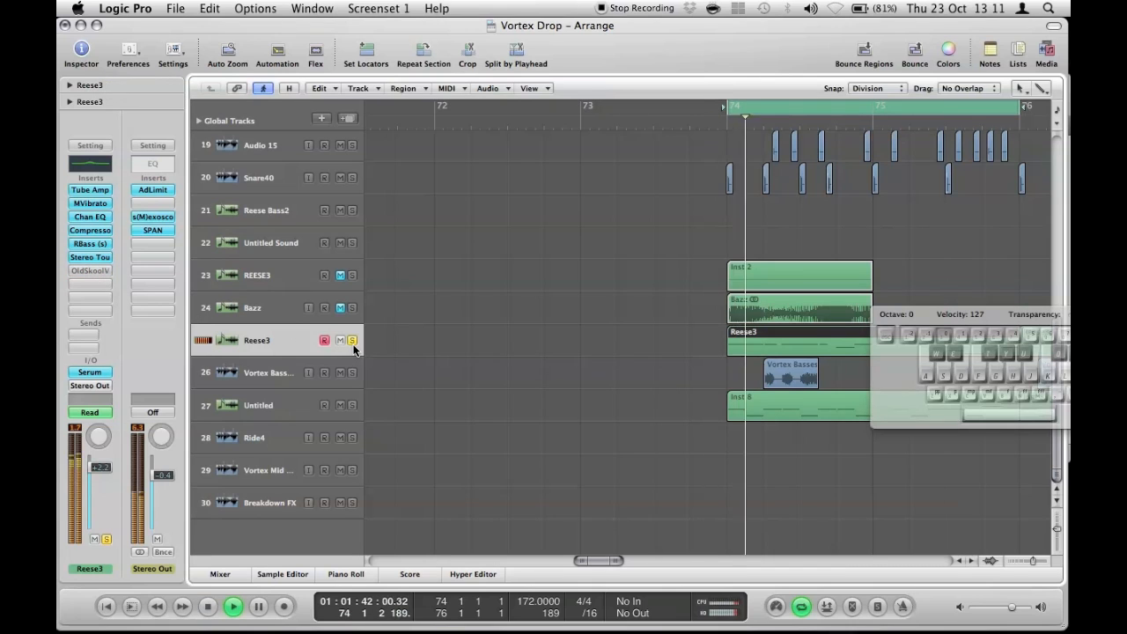
key("space")
left_click(91, 270, "alt")
key("space")
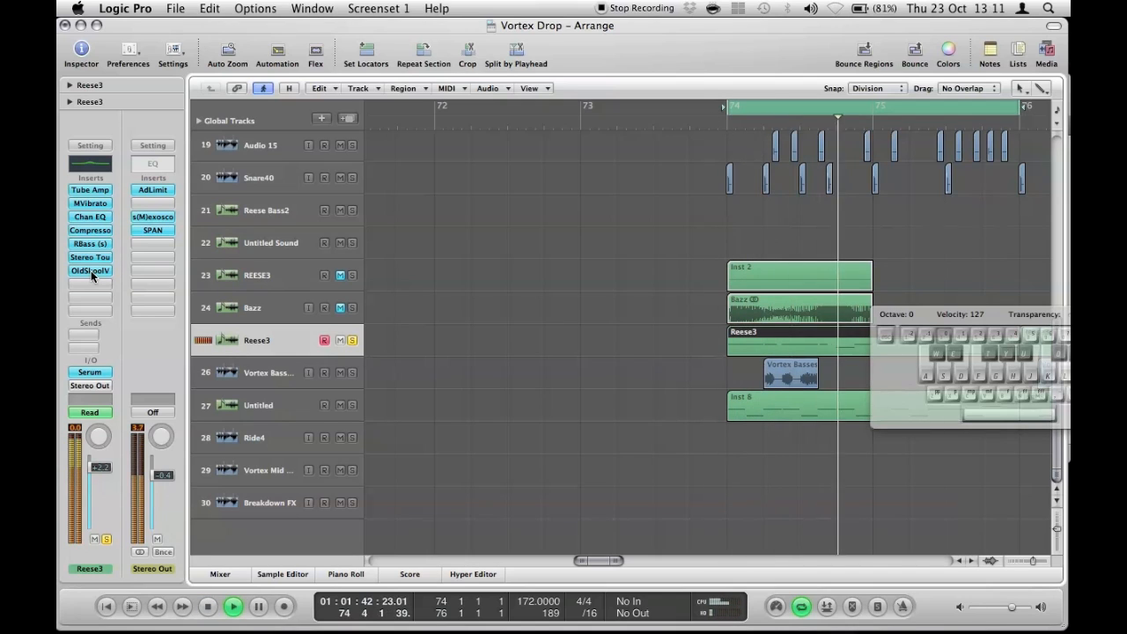
- Stop playback, show the track automation and display the Serum Macro 1 curve on the Reese3 track
key("space")
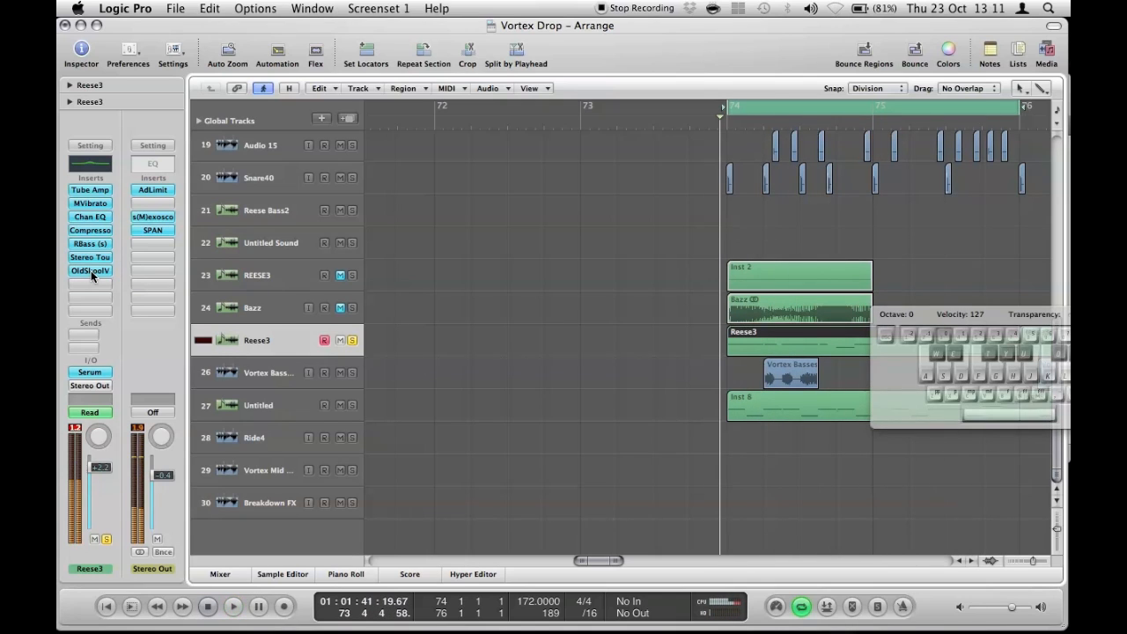
scroll(703, 368, "right", 5)
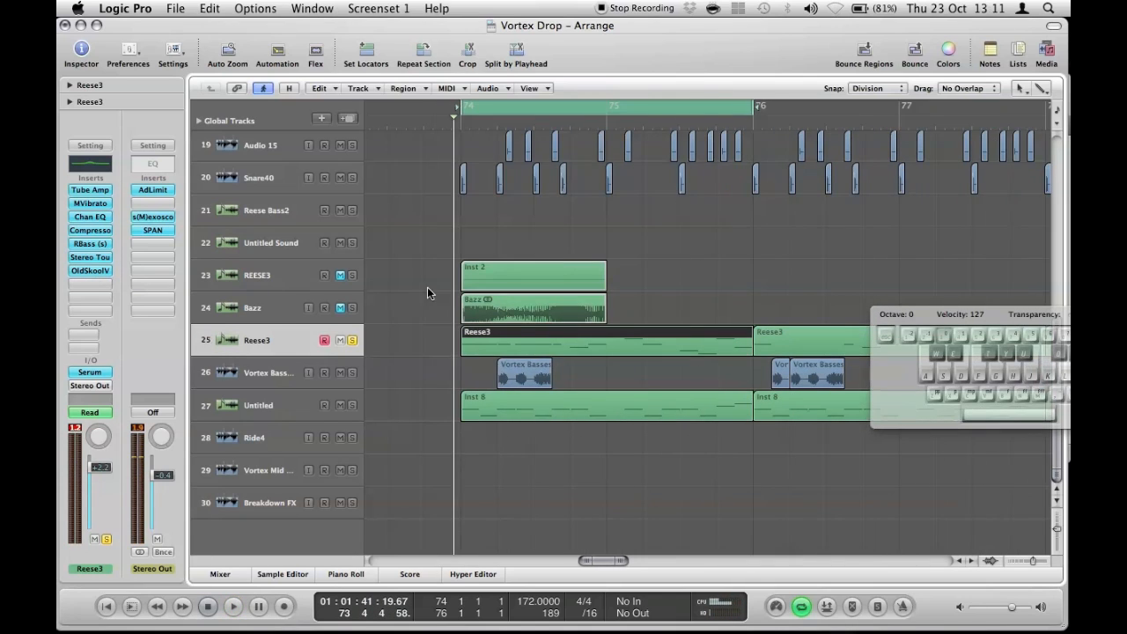
key("a")
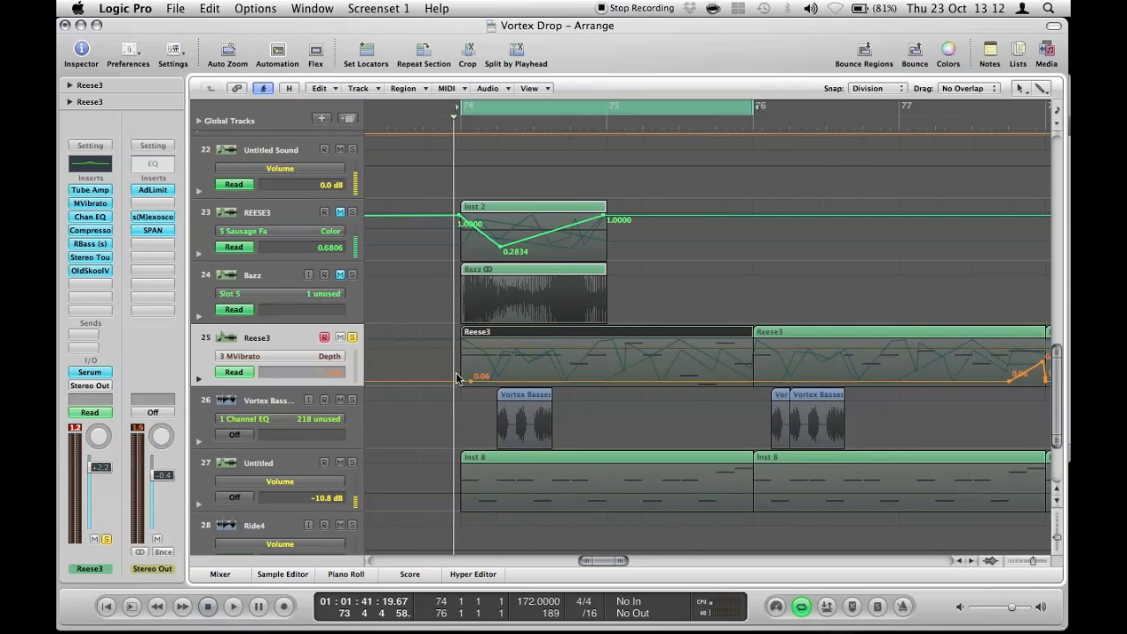
left_click(326, 355)
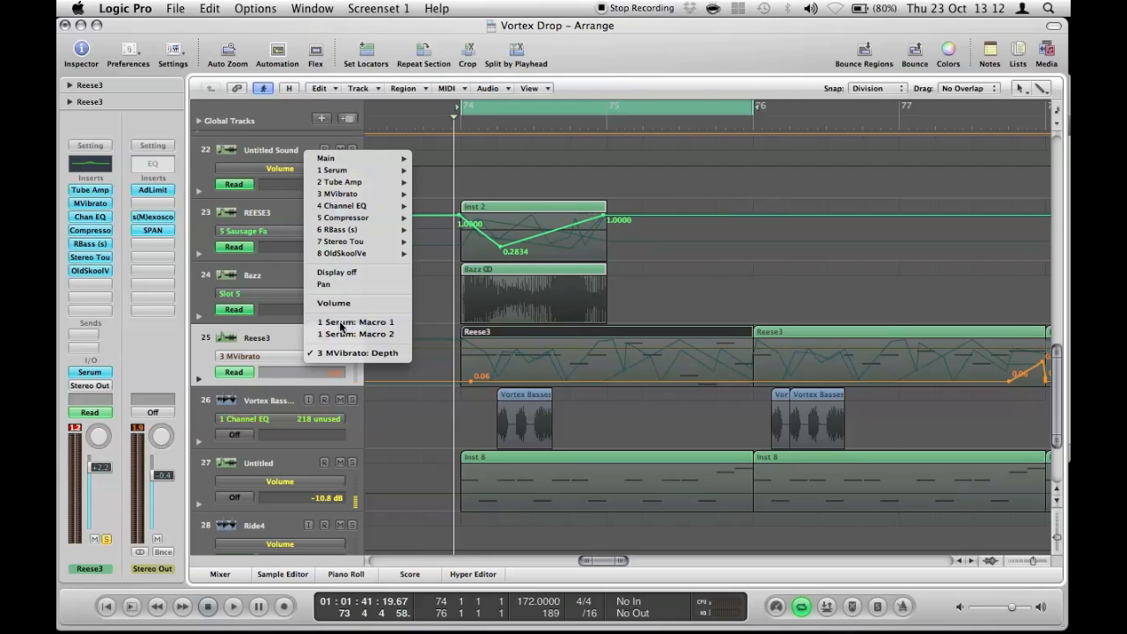
left_click(340, 322)
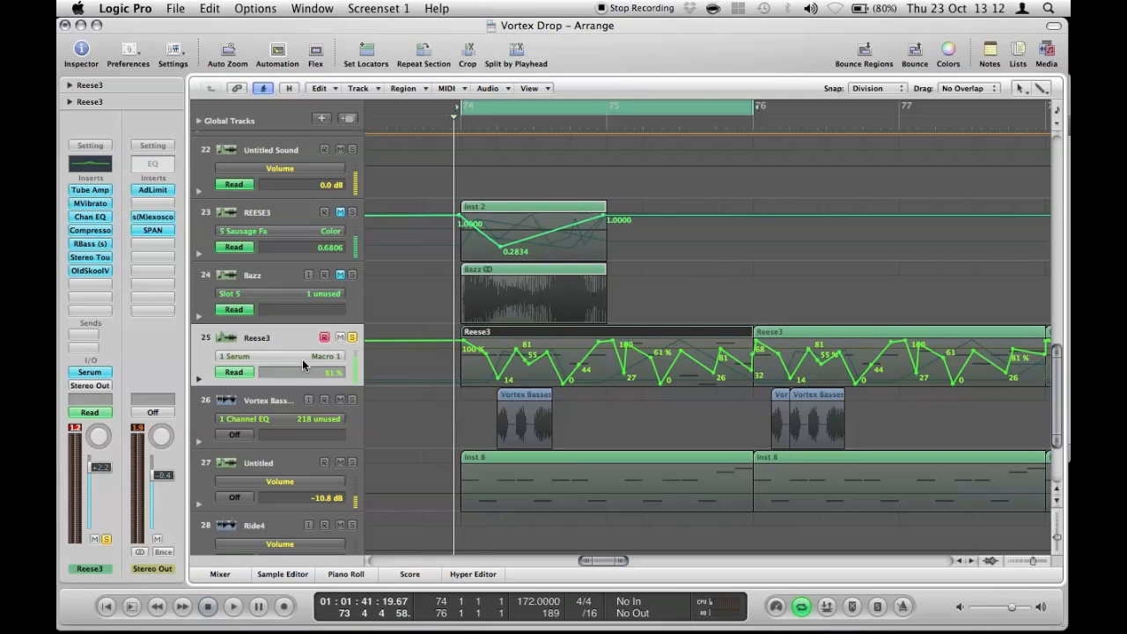
left_click(332, 357)
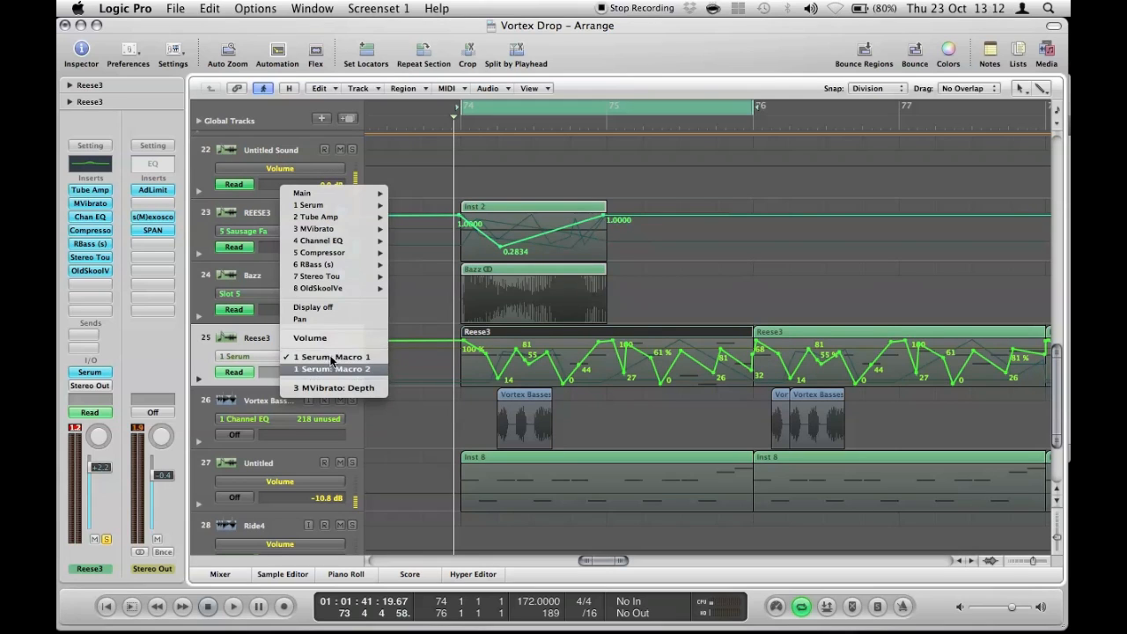
left_click(332, 359)
- Examine Reese3's Macro 1 automation across the arrangement and in close-up on the Reese3 region starting at bar 74
scroll(571, 362, "right", 5)
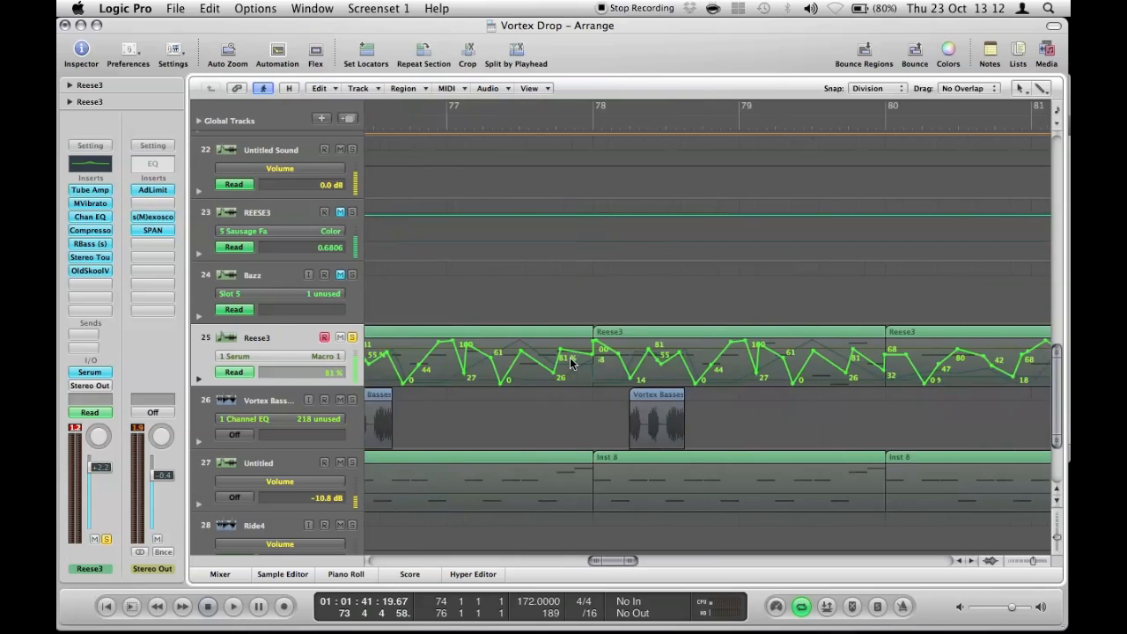
scroll(570, 361, "right", 15)
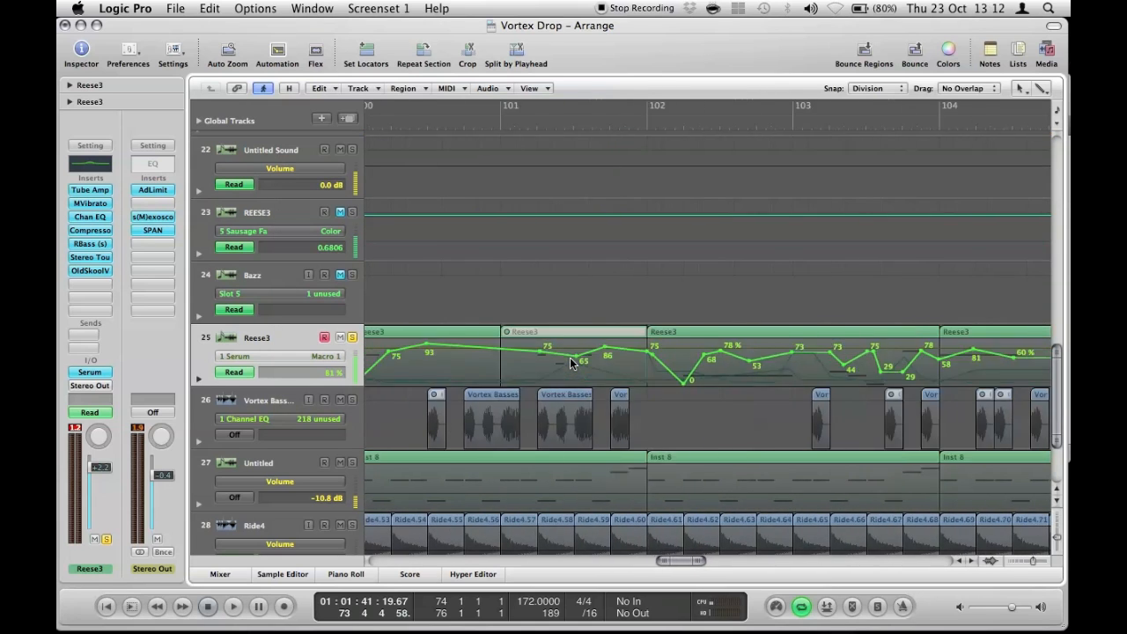
scroll(570, 357, "left", 20)
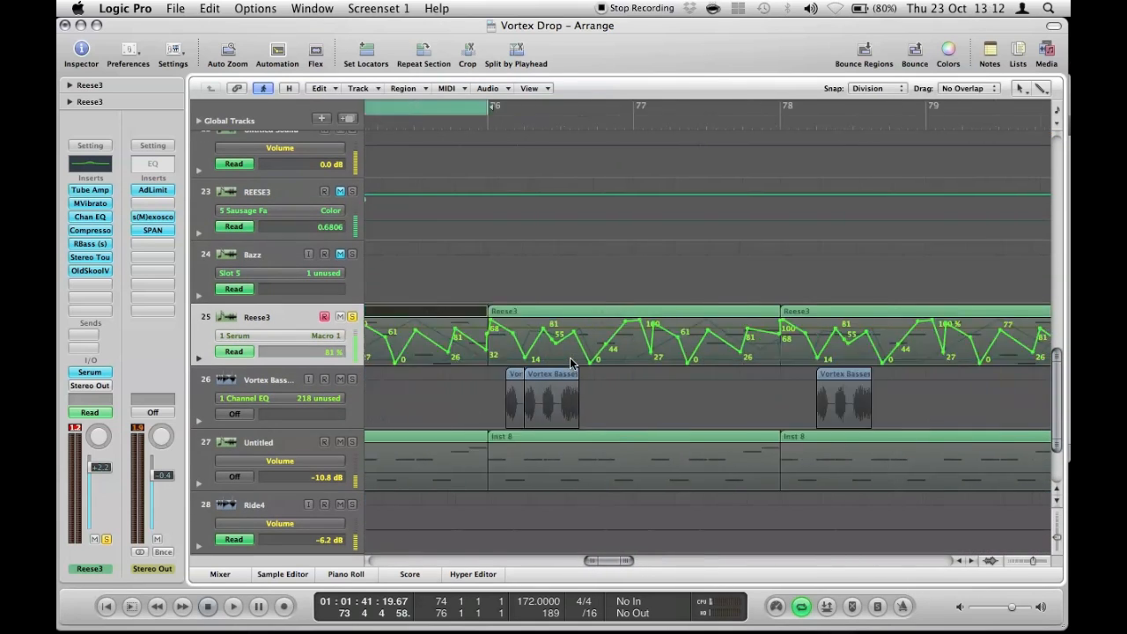
scroll(570, 357, "right", 3)
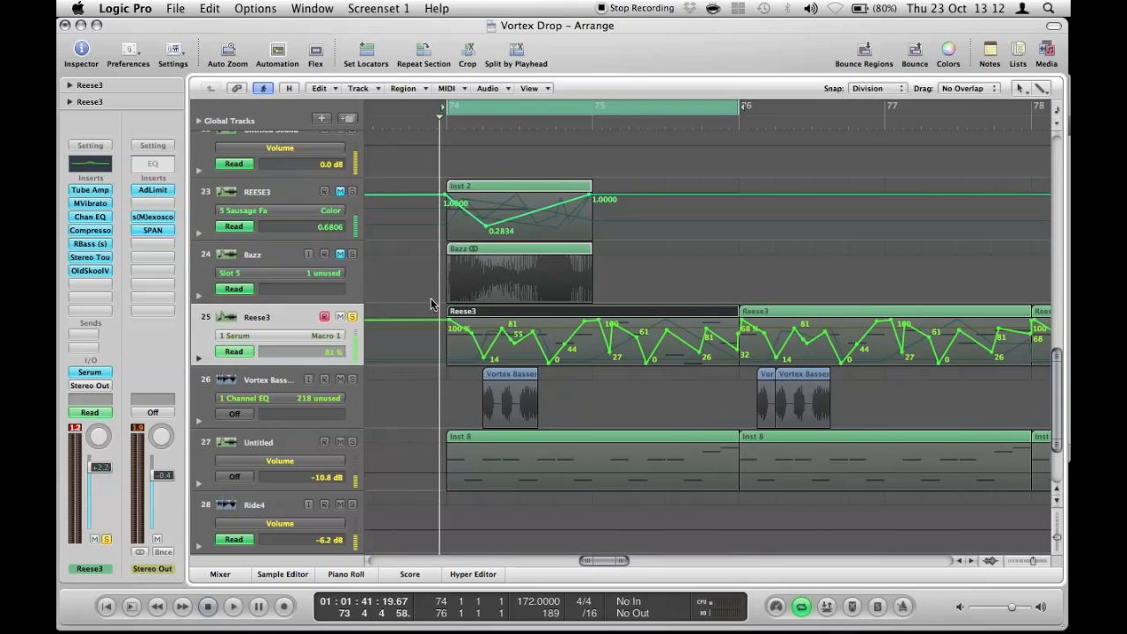
left_click(1046, 563)
left_click(1045, 563)
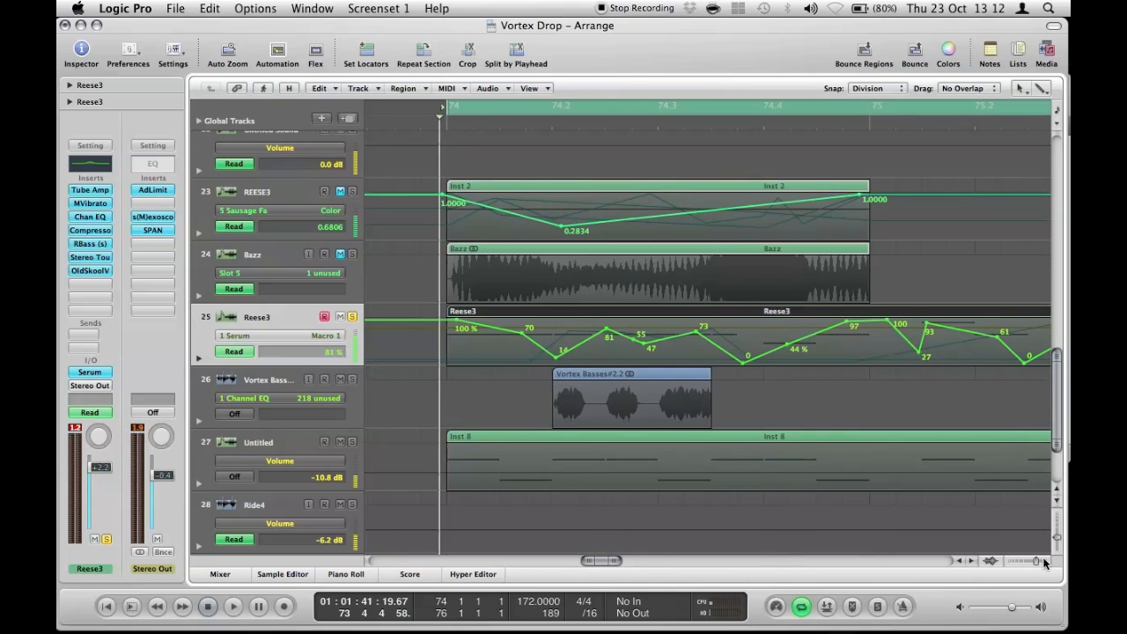
scroll(547, 410, "right", 2)
scroll(544, 409, "left", 3)
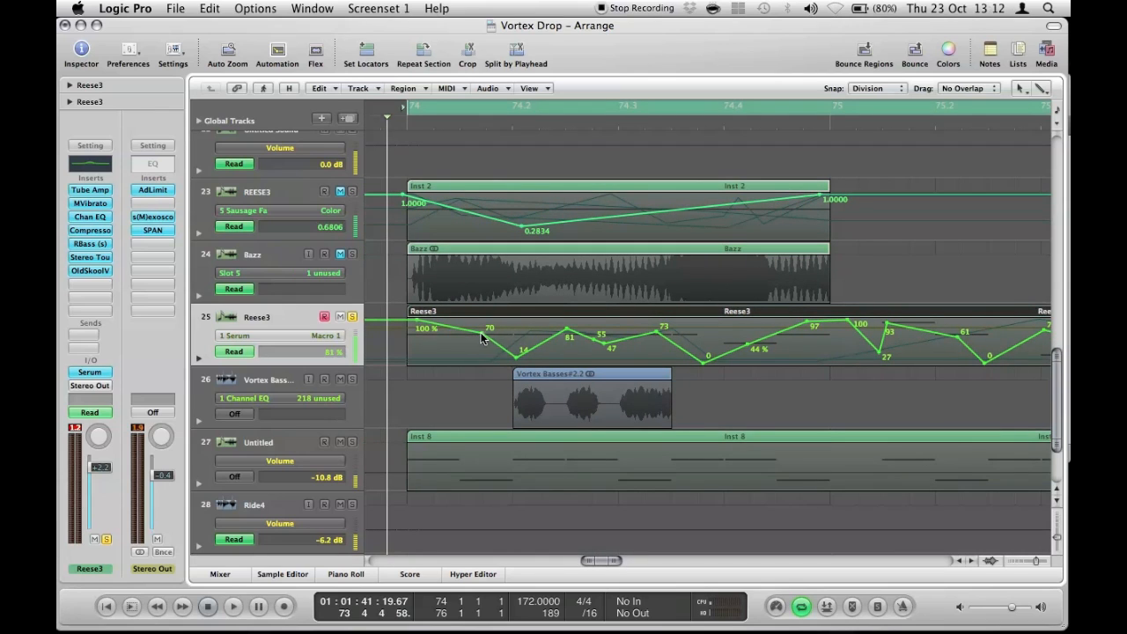
- Audition a G note on Reese3 with the playhead at several different points along the Macro 1 curve in bar 74
left_click(480, 131)
key("Caps_Lock")
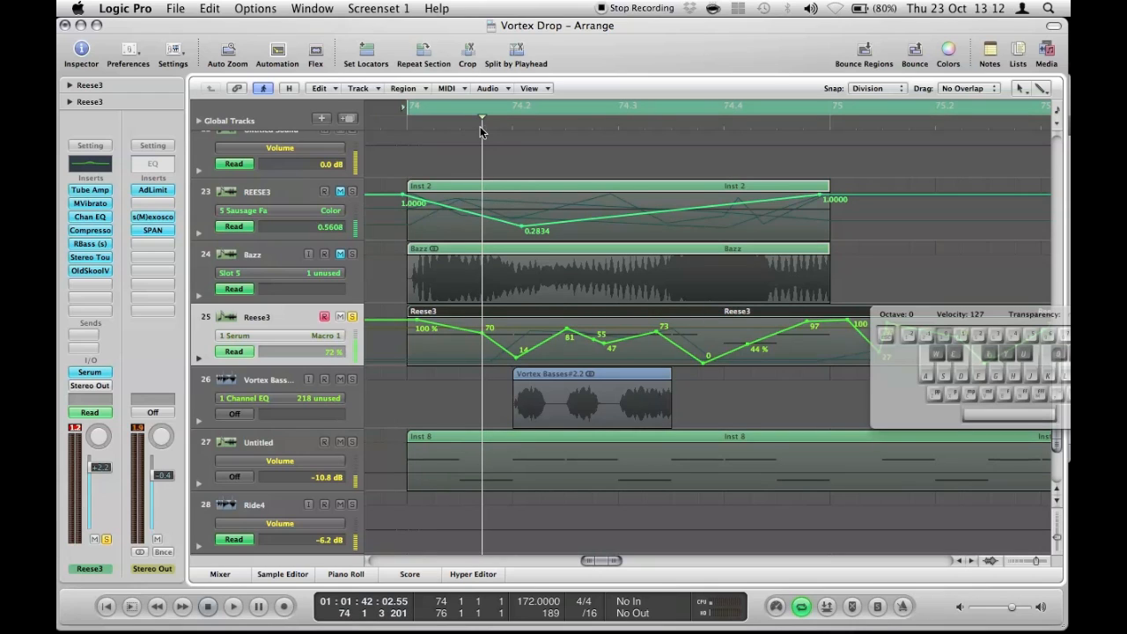
key("g")
left_click(518, 126)
left_click_drag(518, 126, 518, 125)
key("g")
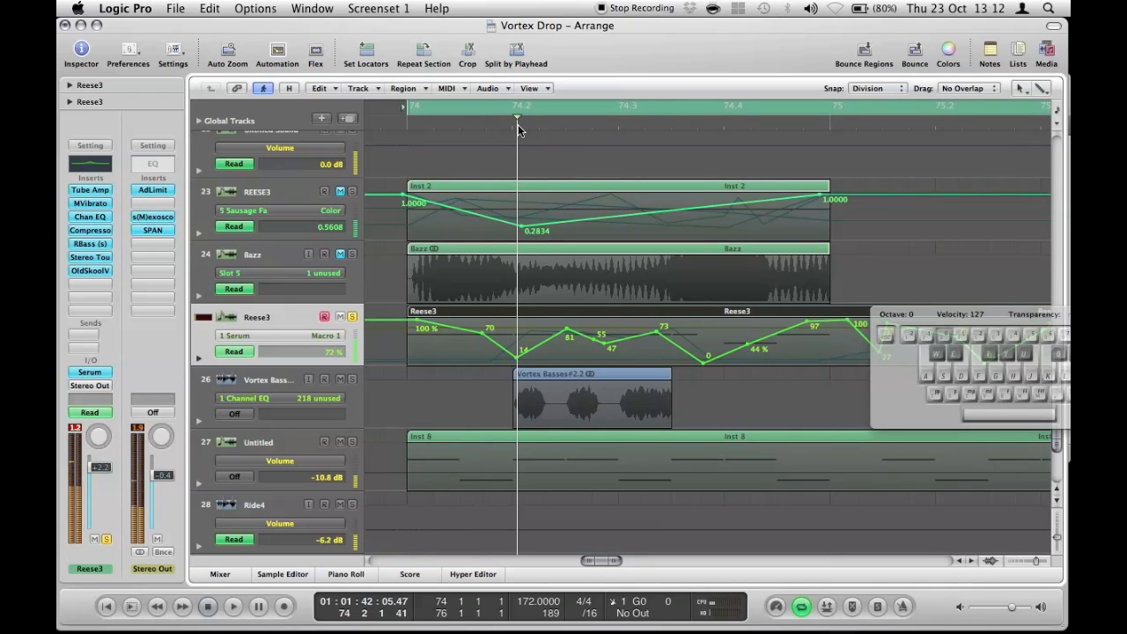
left_click(422, 131)
key("g")
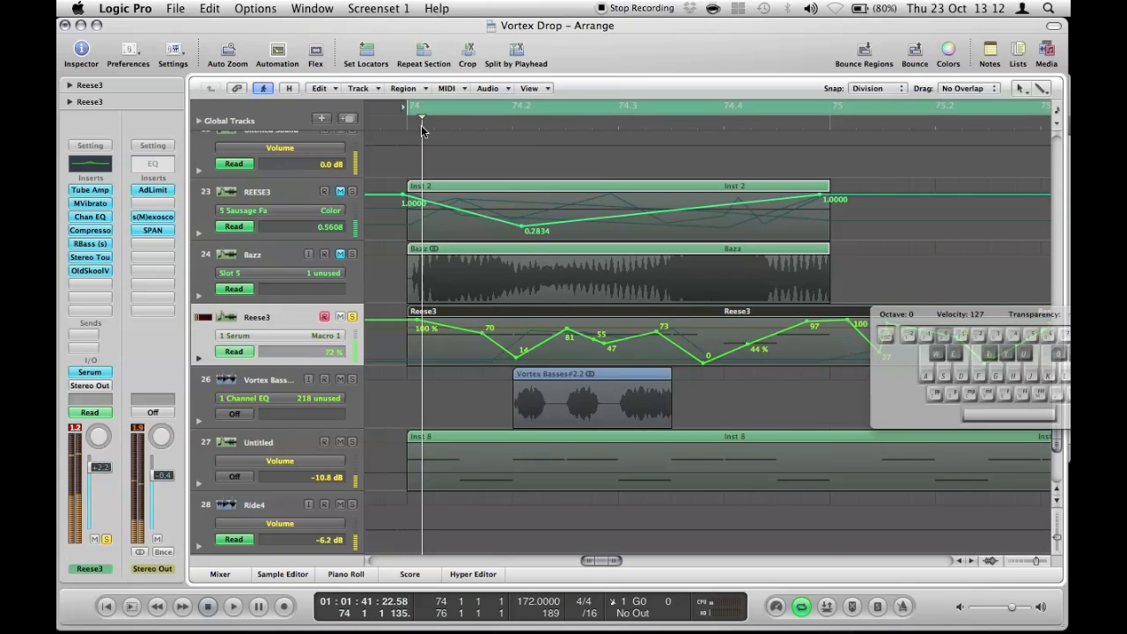
left_click(611, 122)
key("g")
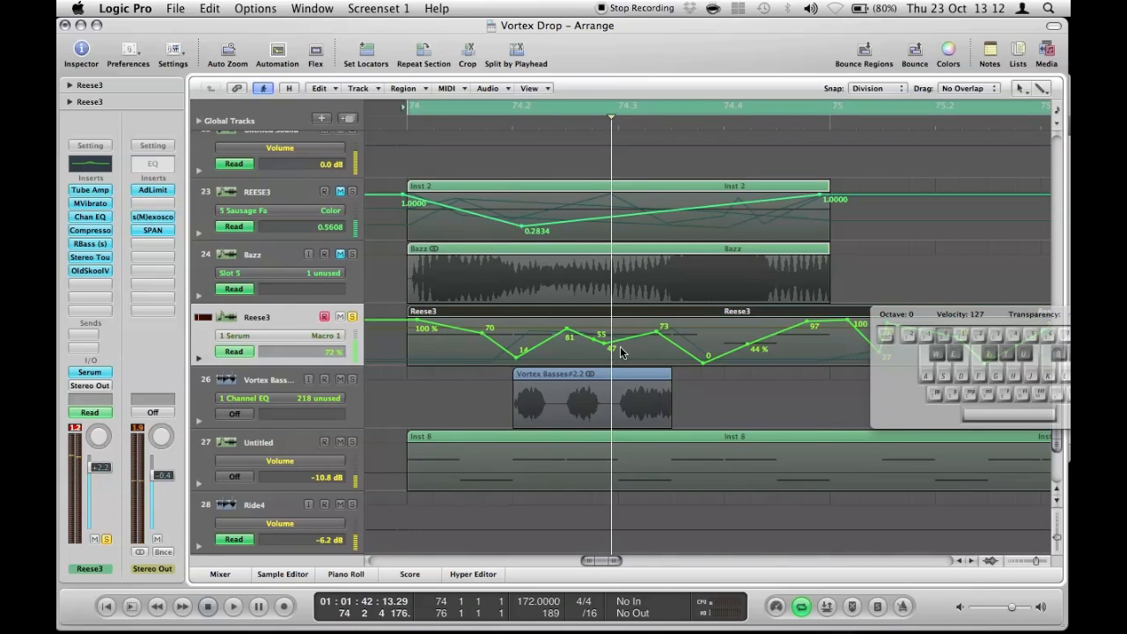
left_click_drag(696, 132, 702, 130)
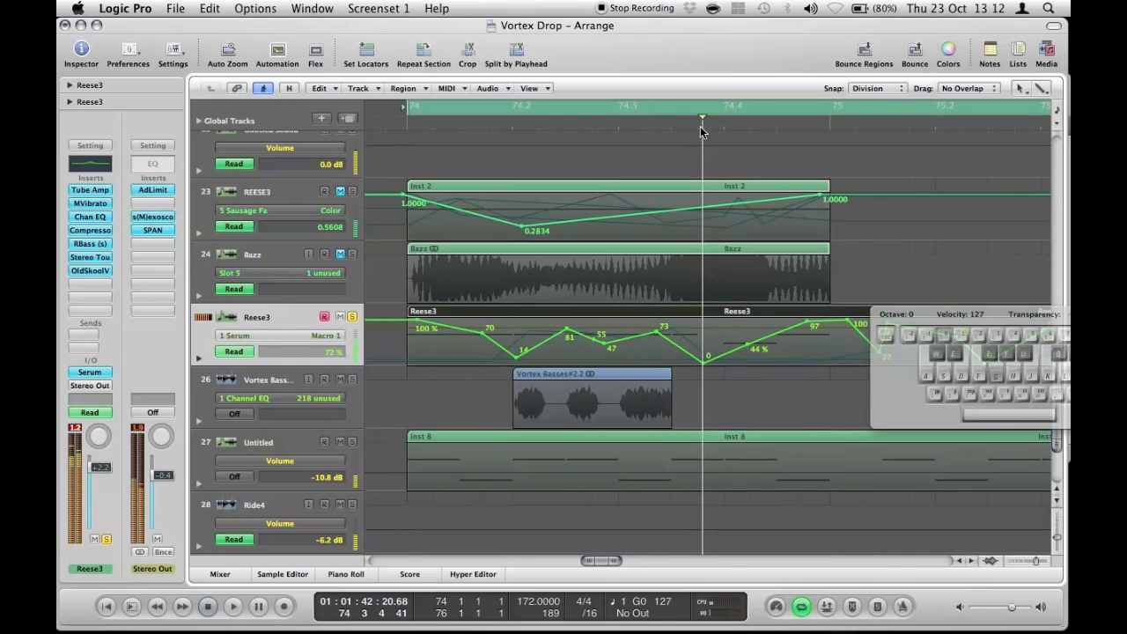
- Display Reese3's Serum Macro 2 automation and check the macro's assignment in the Serum plug-in
scroll(713, 344, "right", 5)
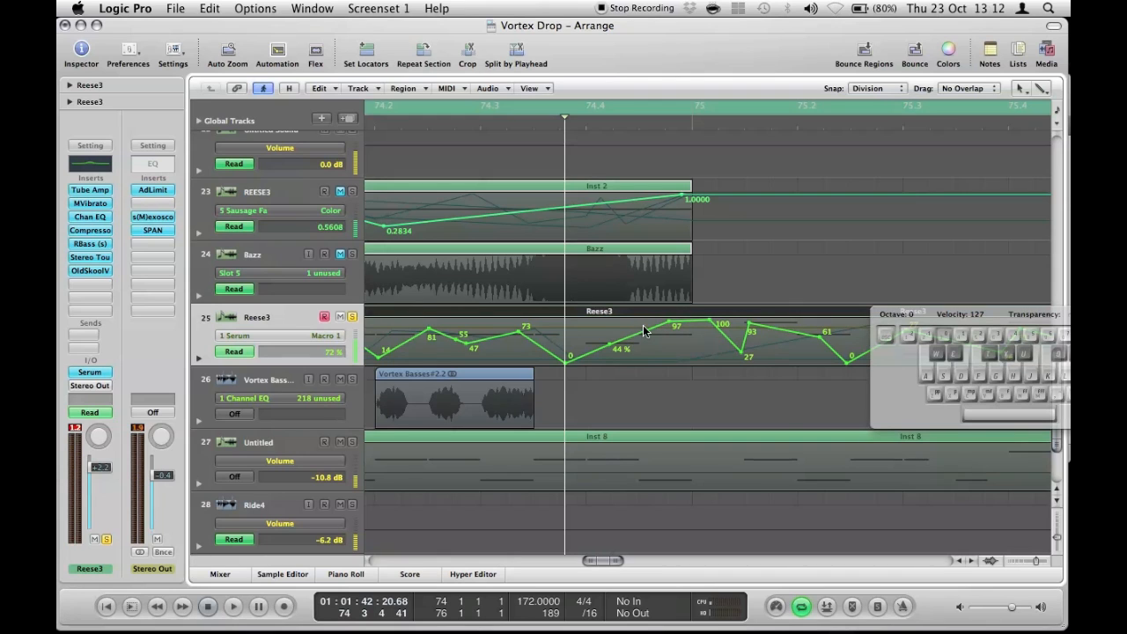
scroll(644, 330, "right", 15)
scroll(640, 332, "left", 20)
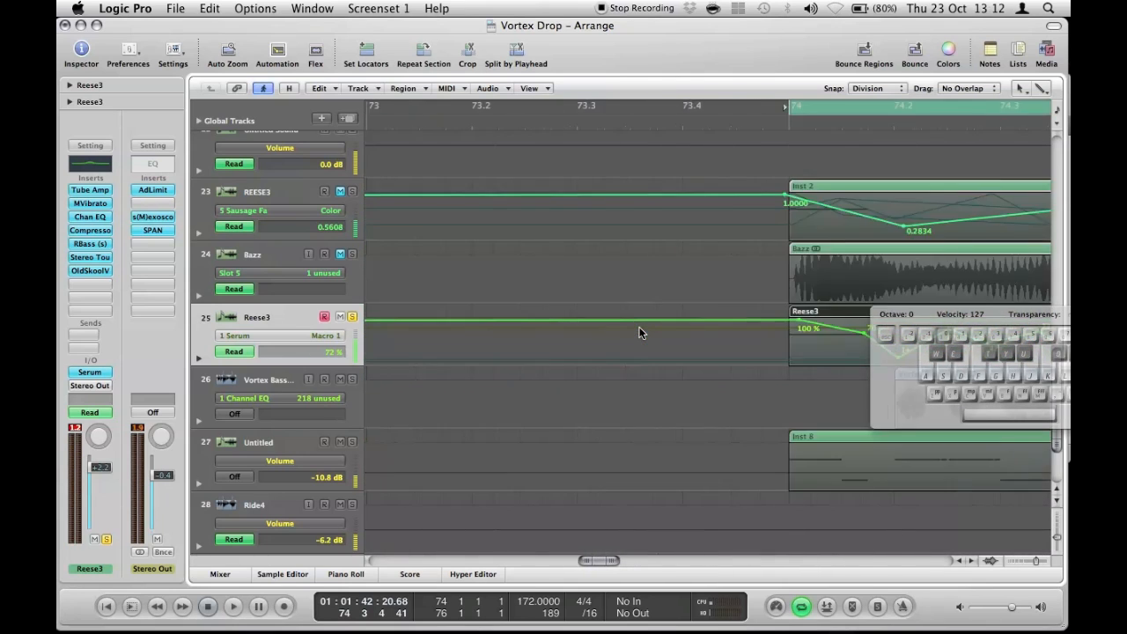
scroll(640, 333, "right", 5)
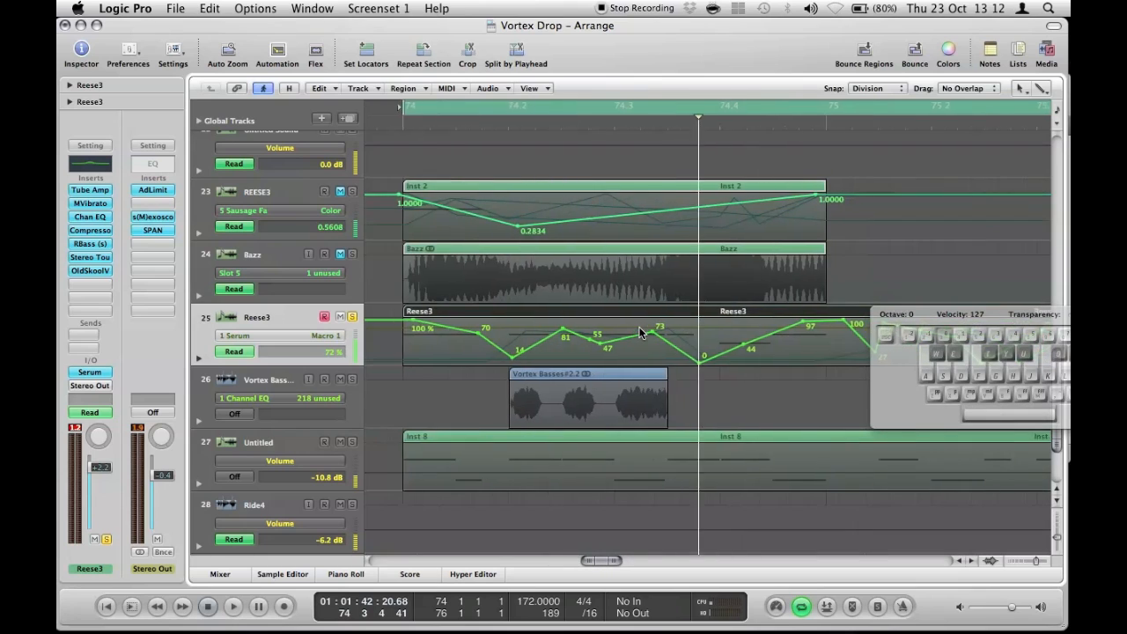
left_click(310, 335)
left_click(329, 347)
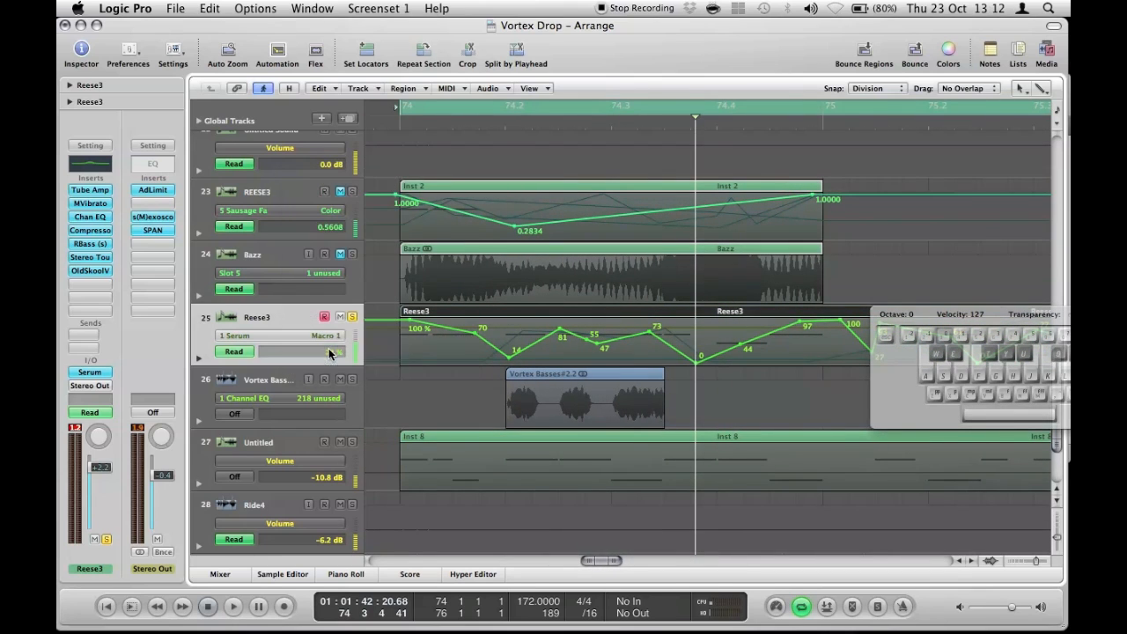
left_click(103, 377)
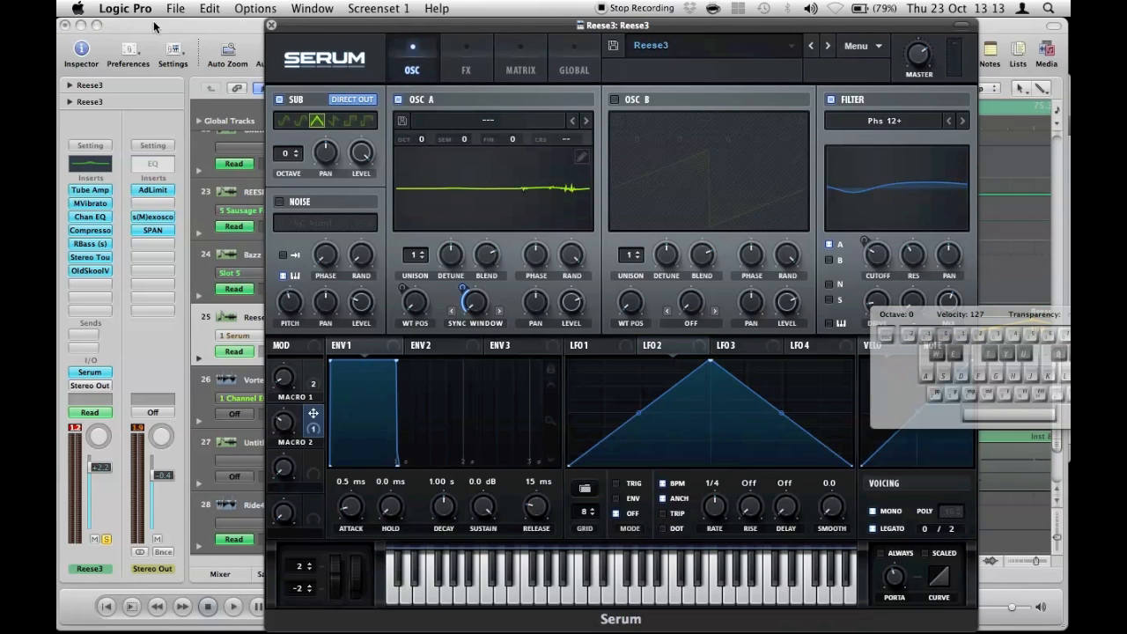
left_click(271, 25)
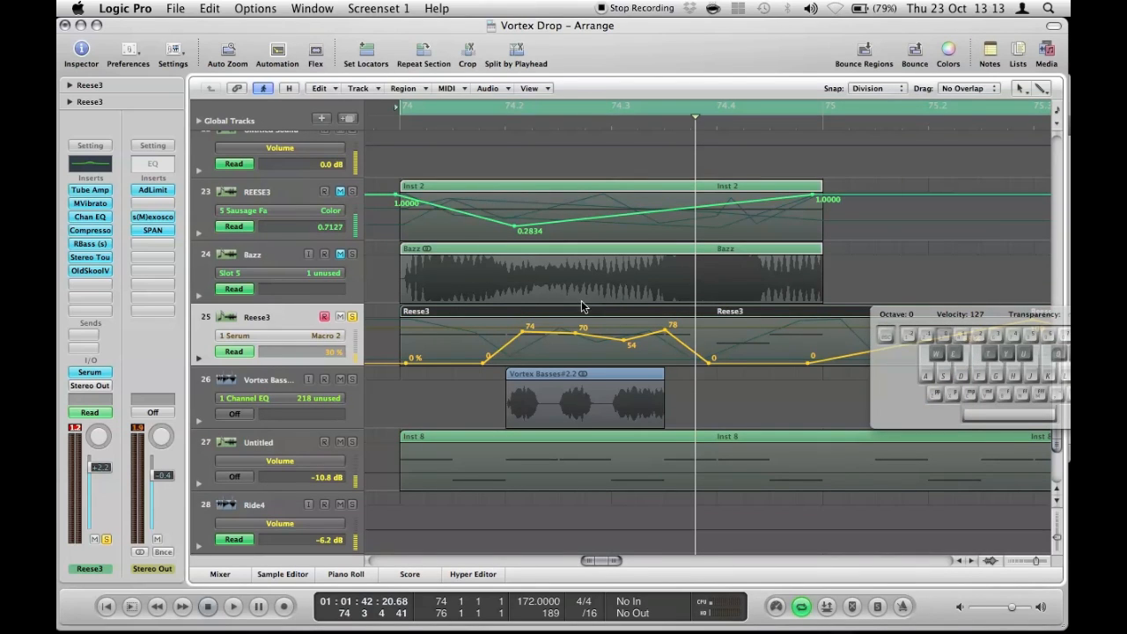
- Turn up the Macro 2 knob in Reese3's Serum patch and close the plug-in
key("v")
left_click_drag(284, 421, 288, 391)
left_click(271, 25)
- Examine the Macro 2 automation curve along the Reese3 regions from bar 74 to bar 78
scroll(442, 370, "right", 10)
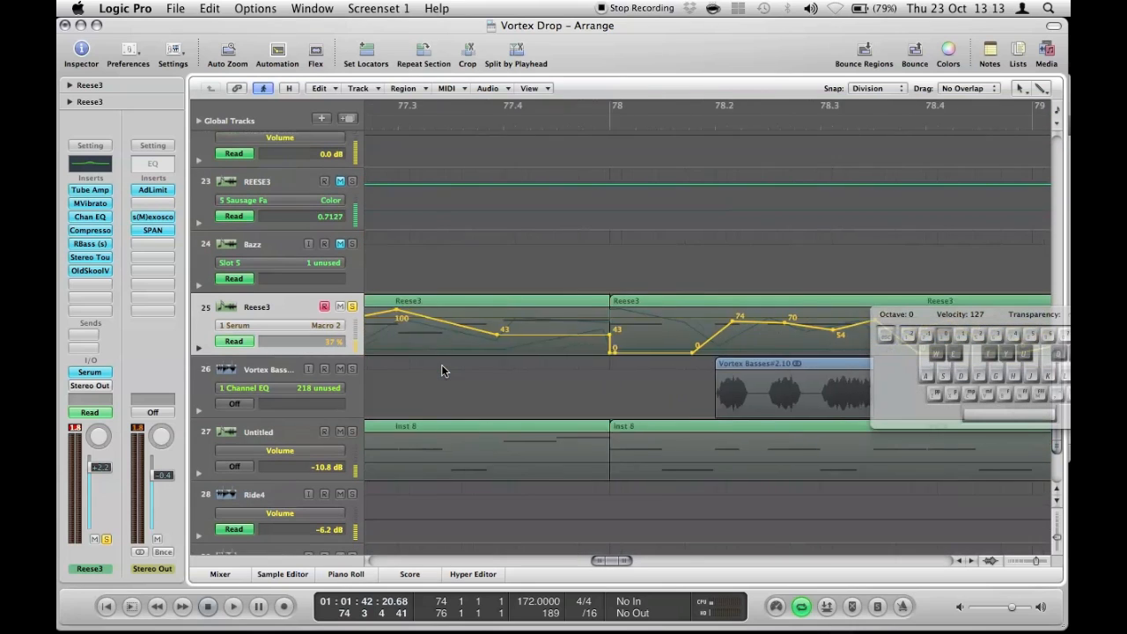
scroll(442, 364, "left", 15)
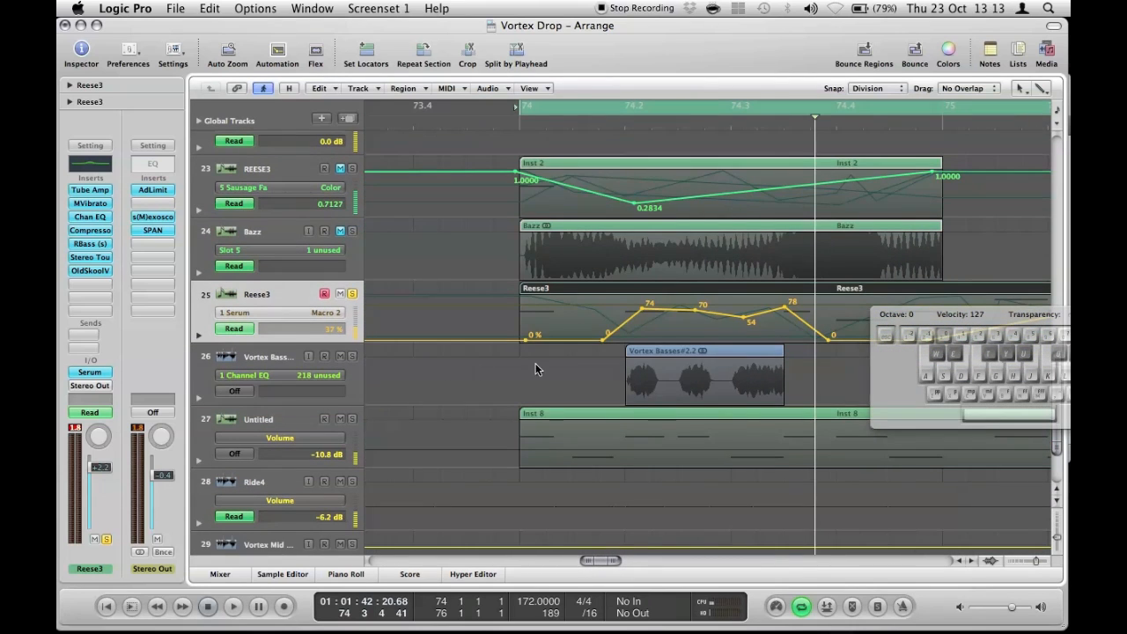
scroll(667, 352, "right", 5)
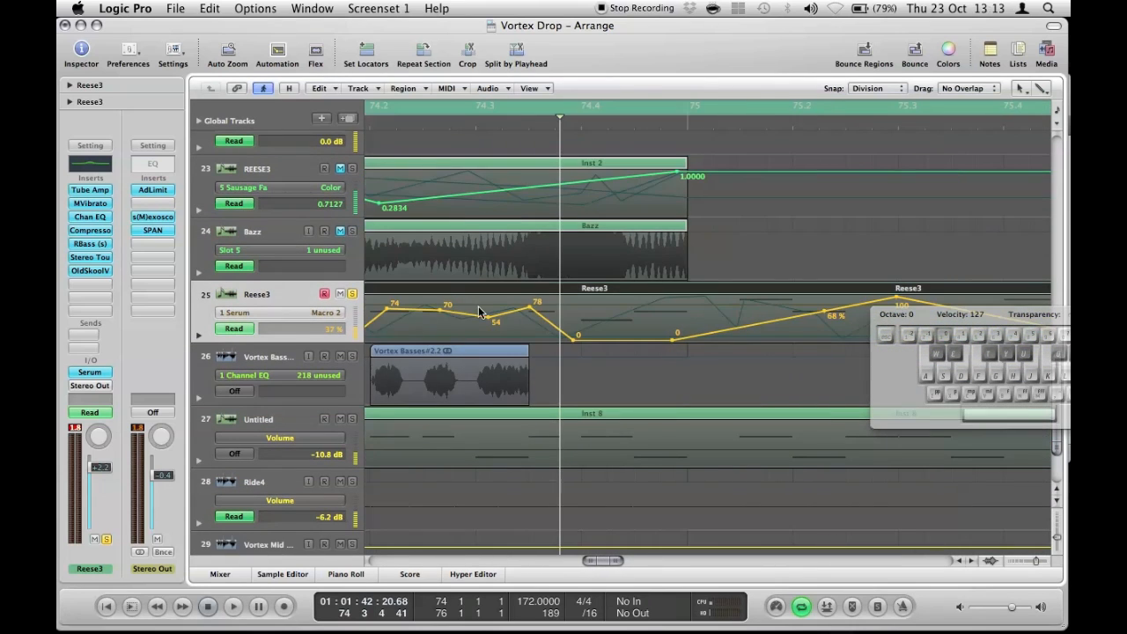
scroll(611, 368, "right", 4)
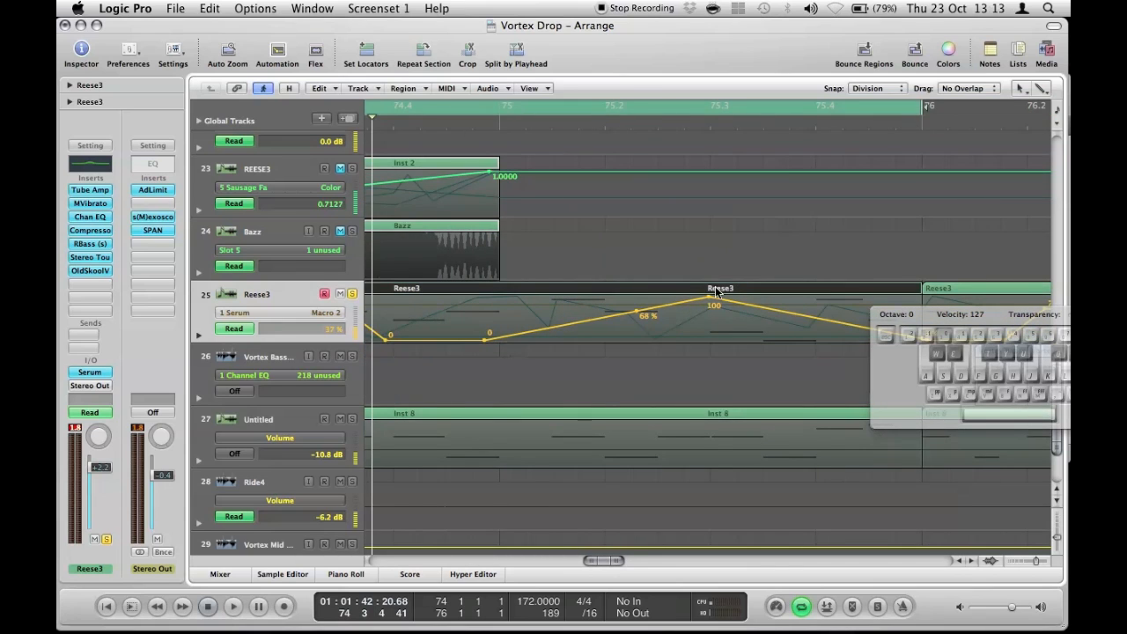
scroll(716, 290, "left", 6)
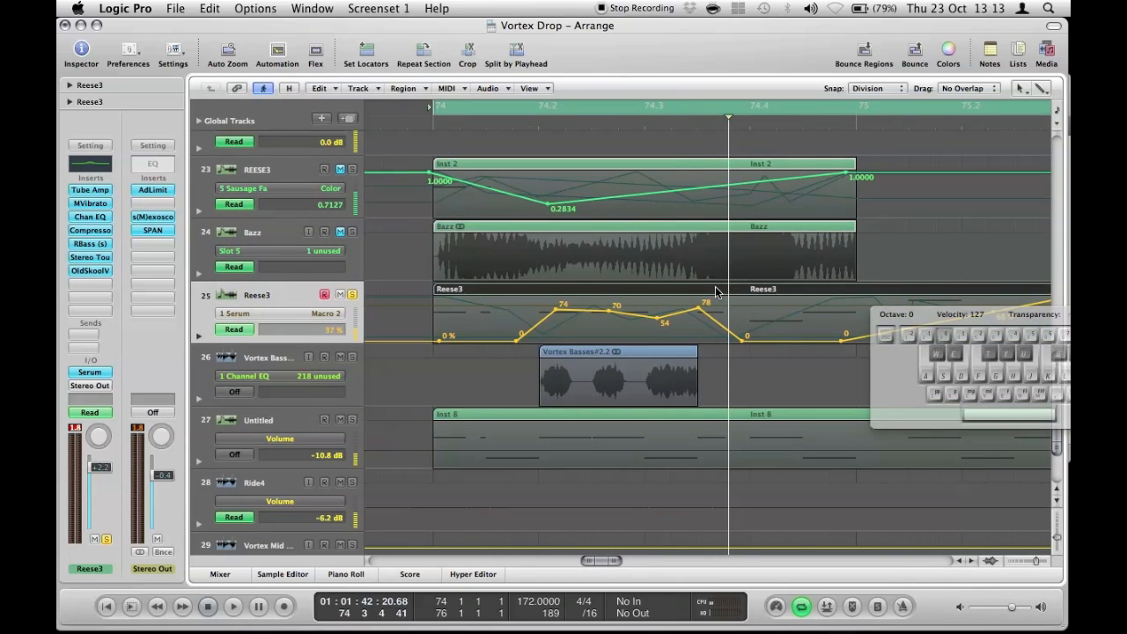
scroll(716, 291, "right", 15)
scroll(664, 370, "left", 10)
scroll(664, 370, "left", 13)
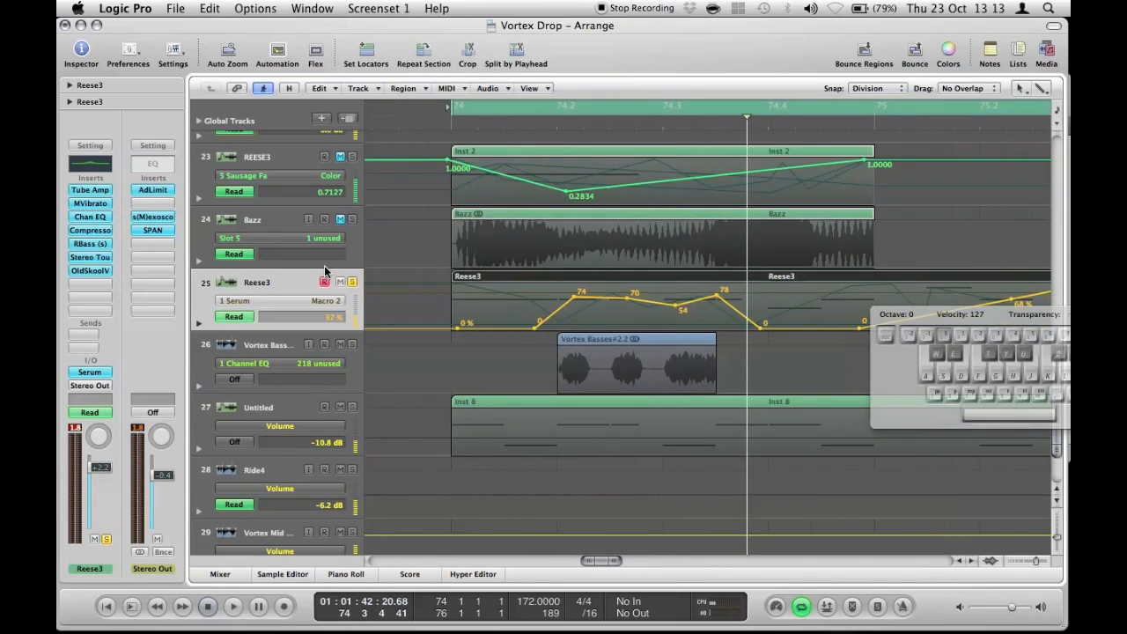
- Display Reese3's MVibrato Depth automation, turn cycle mode off and locate the depth rise just before bar 78
left_click(326, 300)
left_click(327, 301)
left_click(330, 304)
left_click(331, 318)
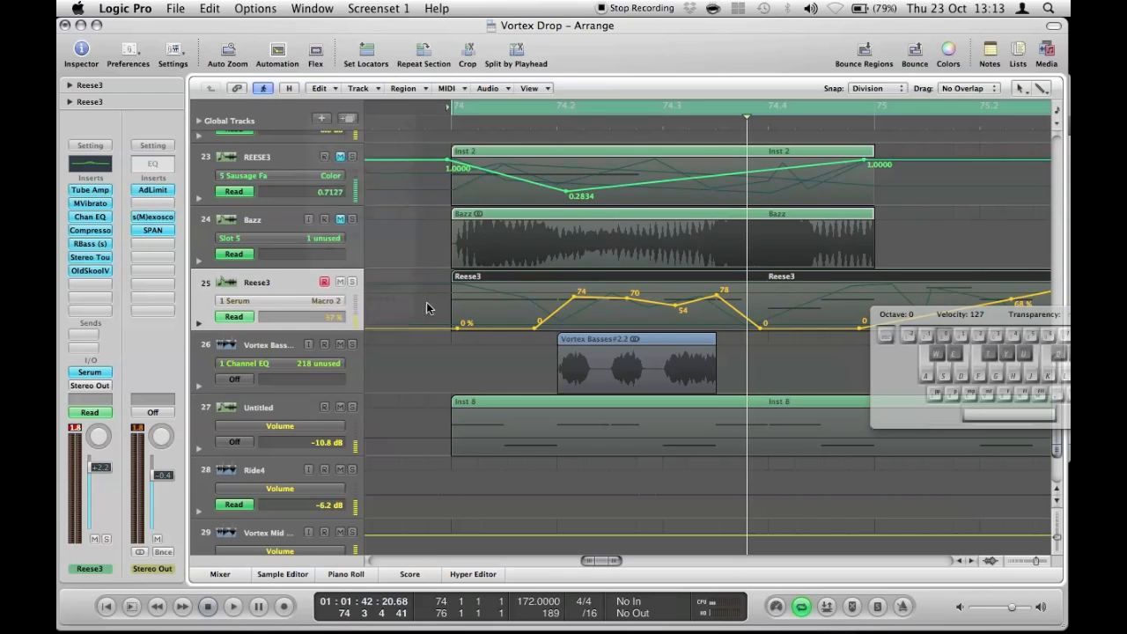
left_click(657, 105)
scroll(649, 244, "right", 15)
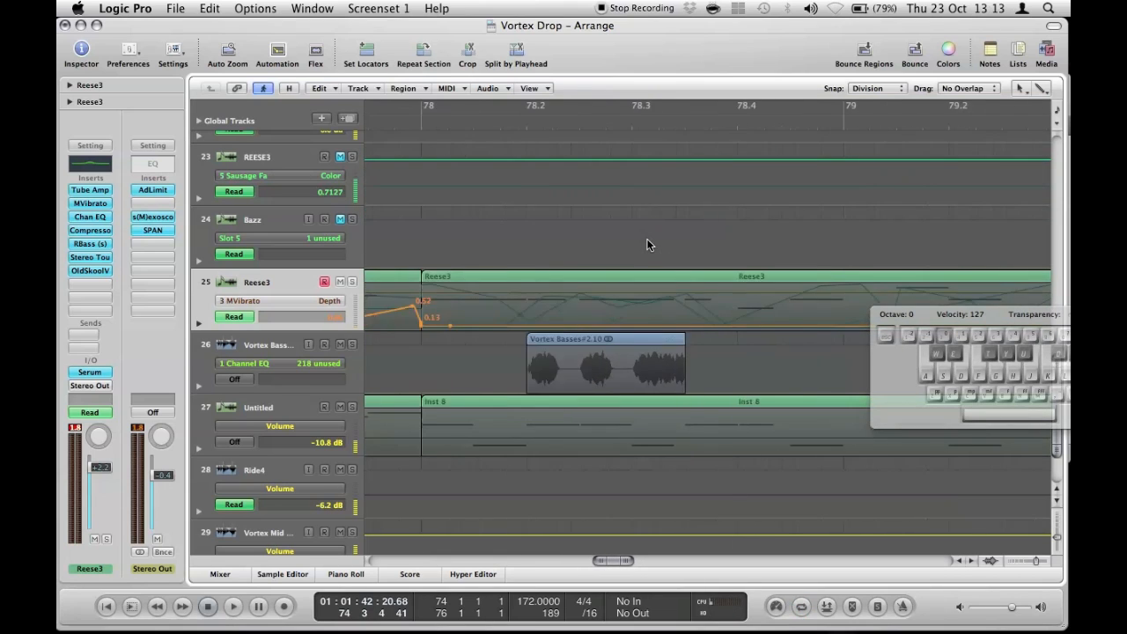
scroll(648, 245, "left", 5)
scroll(650, 264, "down", 1)
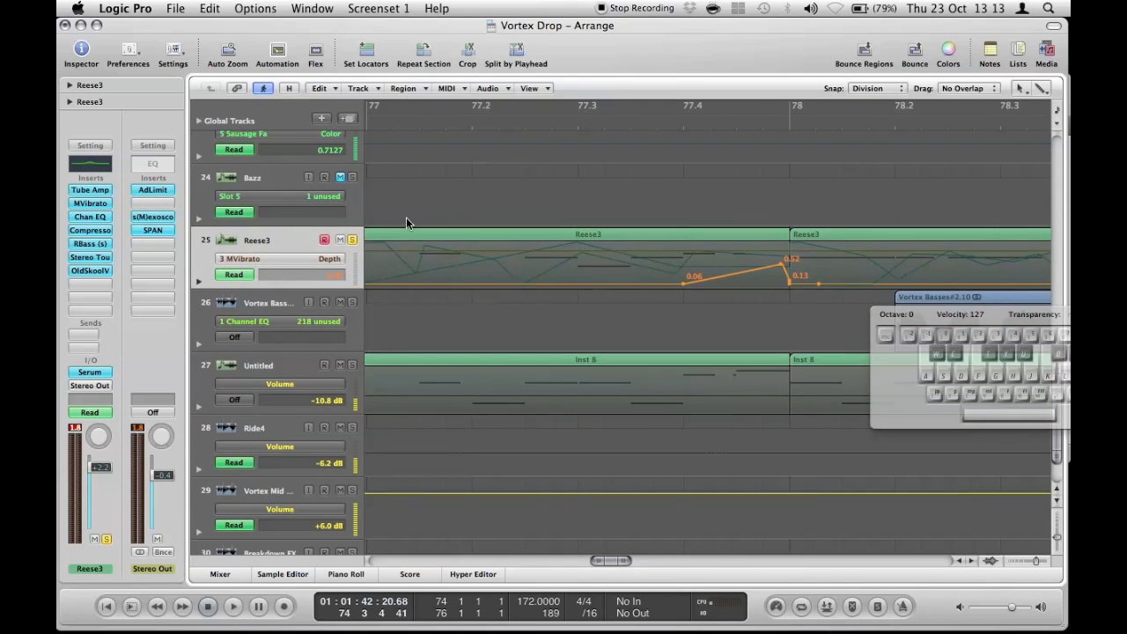
- Play the soloed Reese3 from bar 77 through the MVibrato Depth rise and check the curve in the following bars
left_click_drag(373, 122, 679, 145)
key("space")
scroll(705, 256, "right", 5)
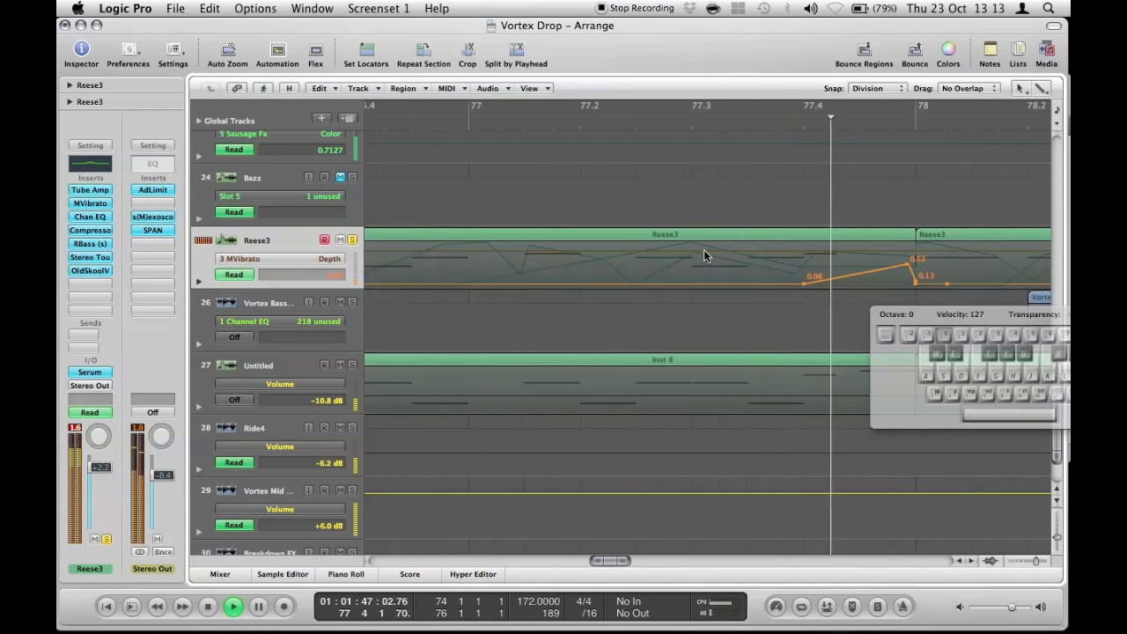
key("space")
scroll(732, 268, "right", 6)
scroll(564, 269, "right", 12)
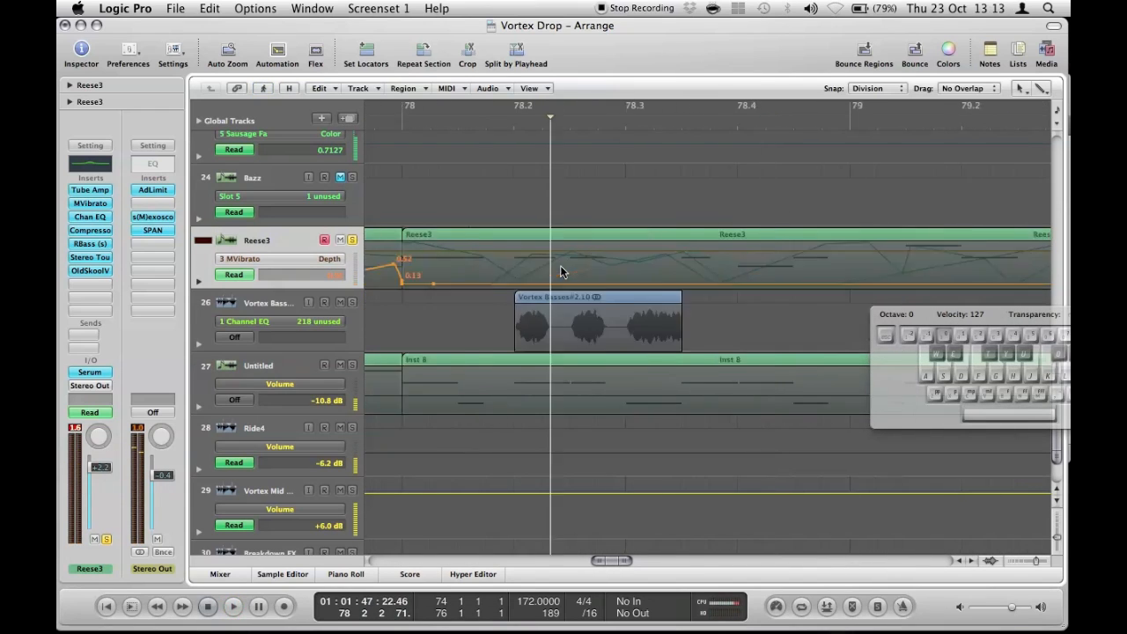
scroll(561, 268, "right", 8)
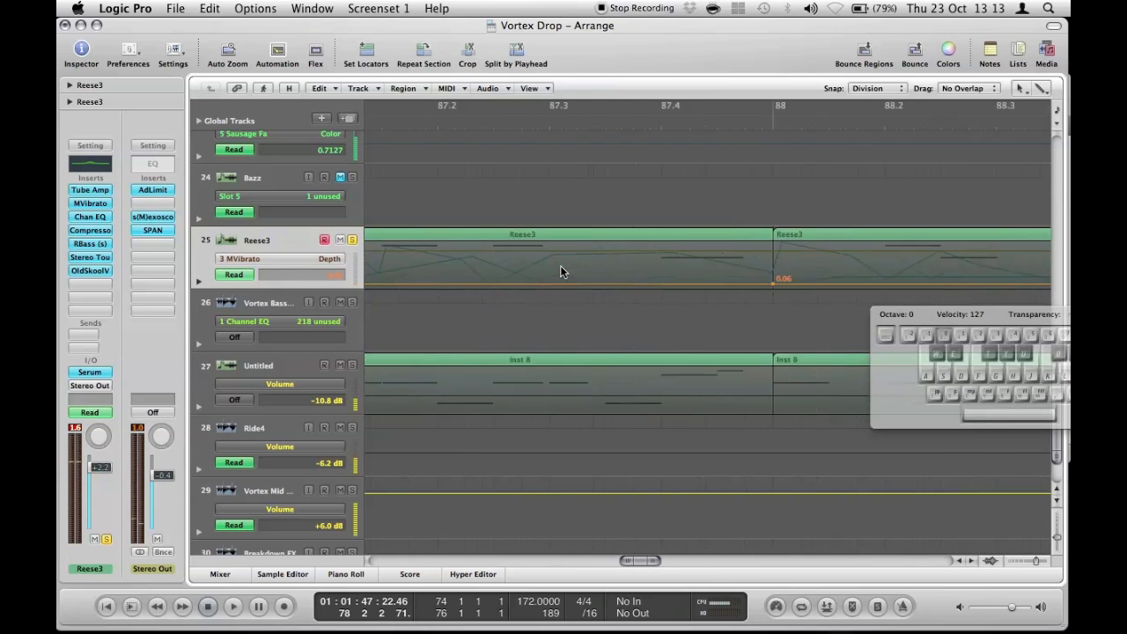
- Play the soloed Reese3 from bar 90 through the MVibrato Depth rise just before bar 91
scroll(561, 268, "down", 1)
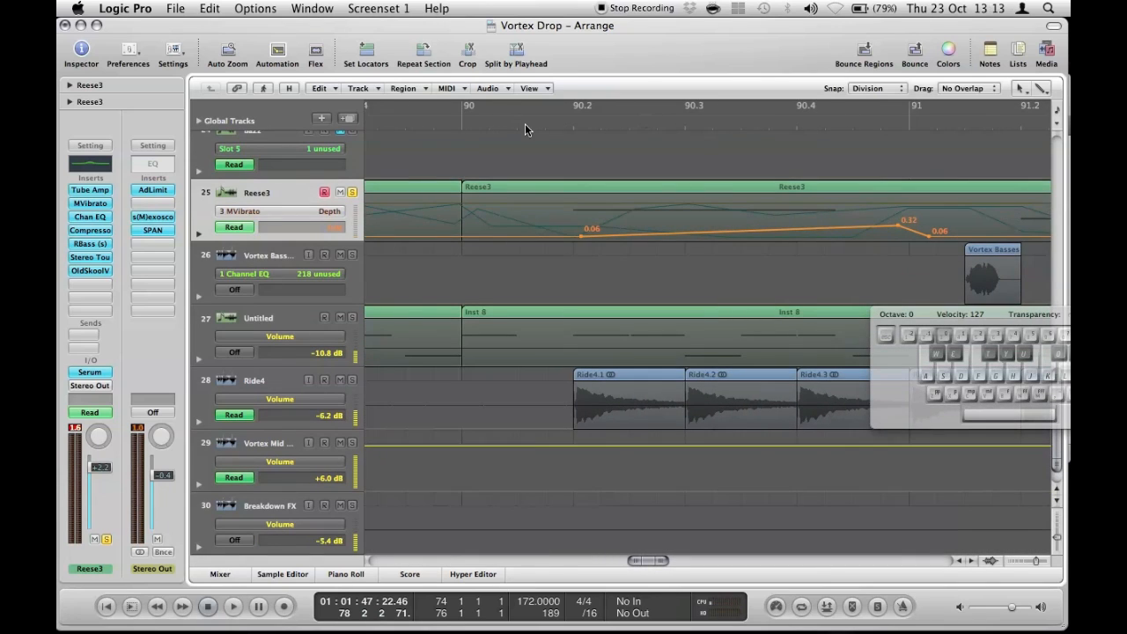
double_click(458, 128)
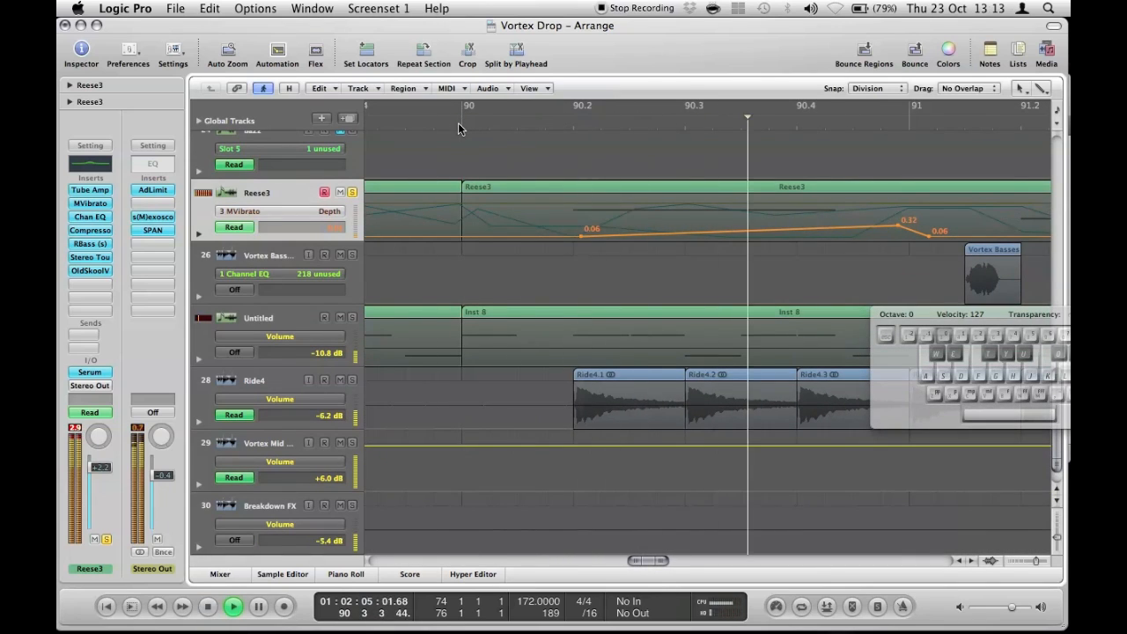
key("space")
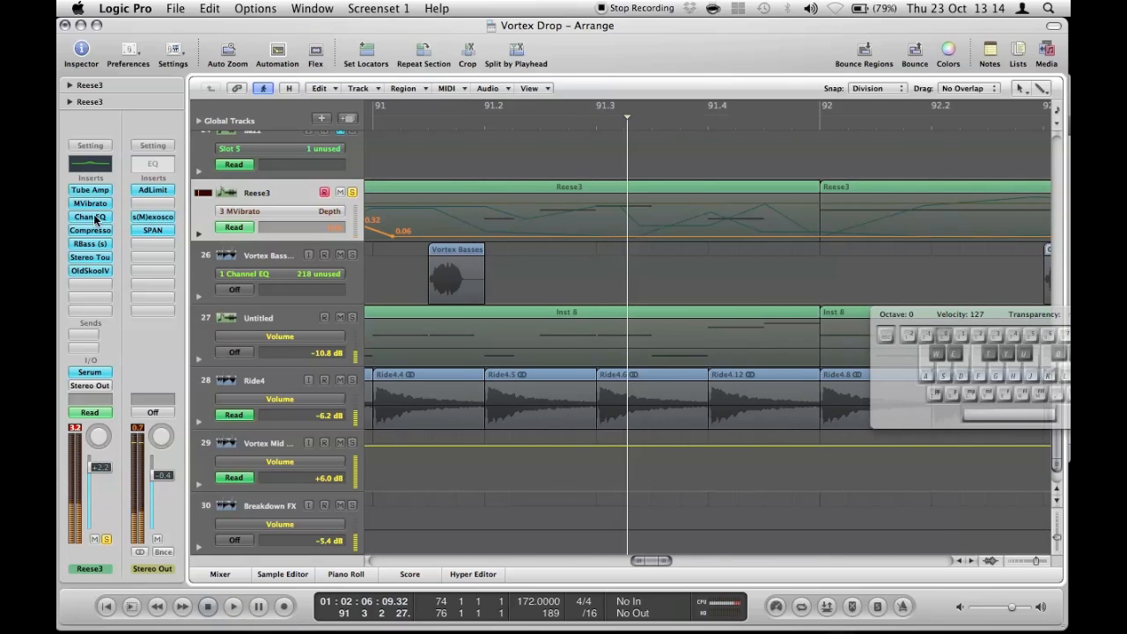
- Turn off Reese3's solo, return to the start of its regions at bar 74 and deselect all regions
scroll(682, 194, "left", 15)
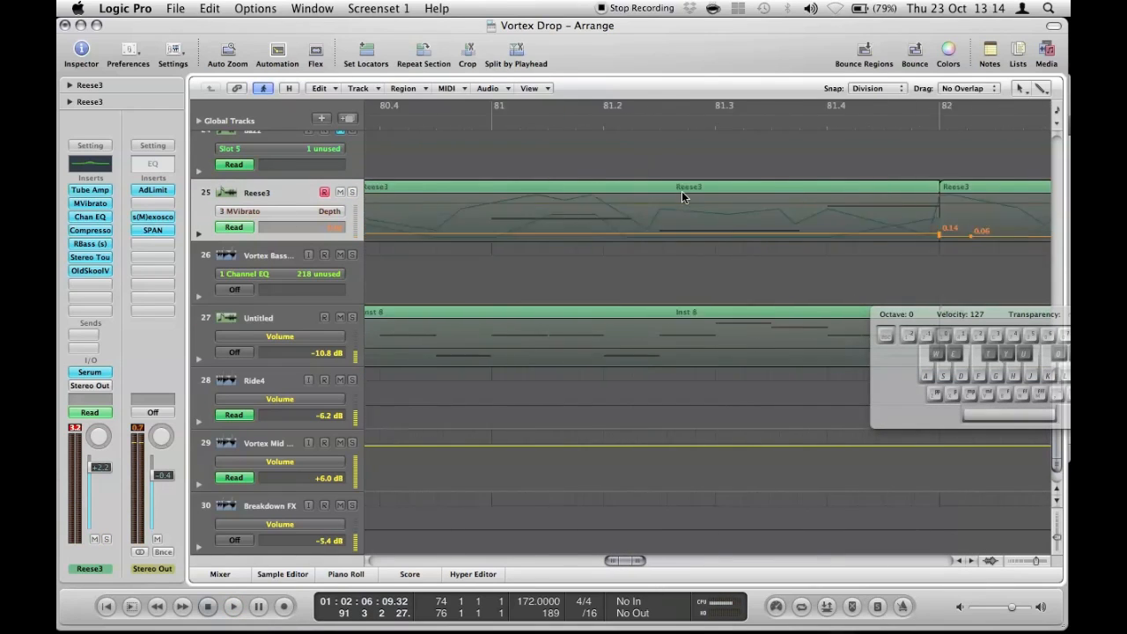
scroll(681, 191, "left", 6)
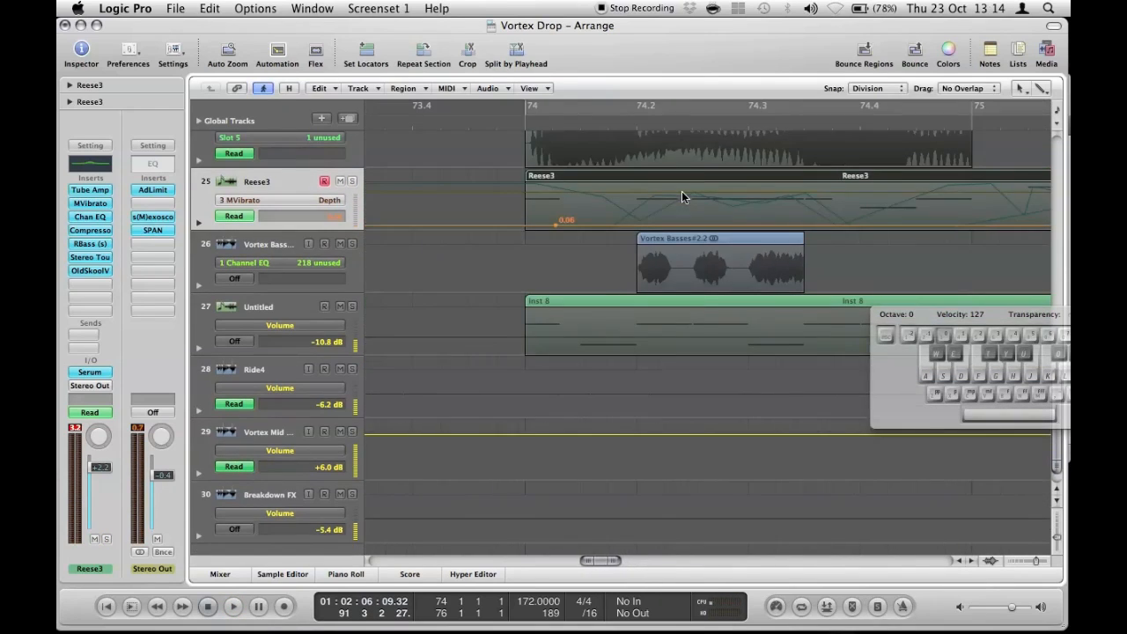
left_click(420, 182)
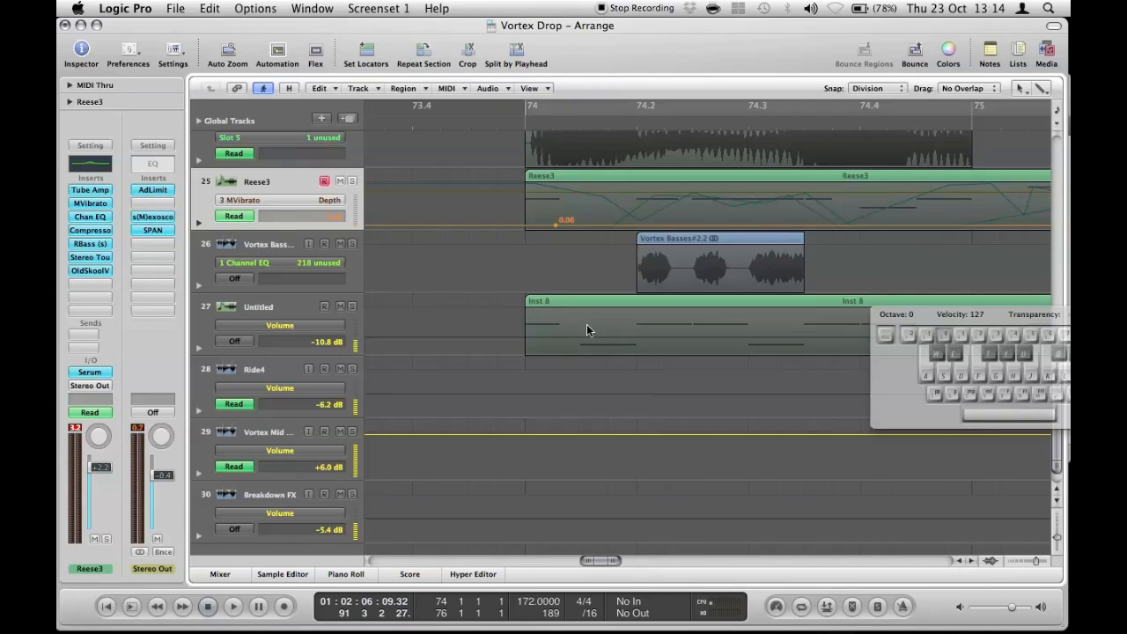
- Select the Vortex Basses track, inspect its audio region at 74.2 and leave no region selected
left_click(271, 248)
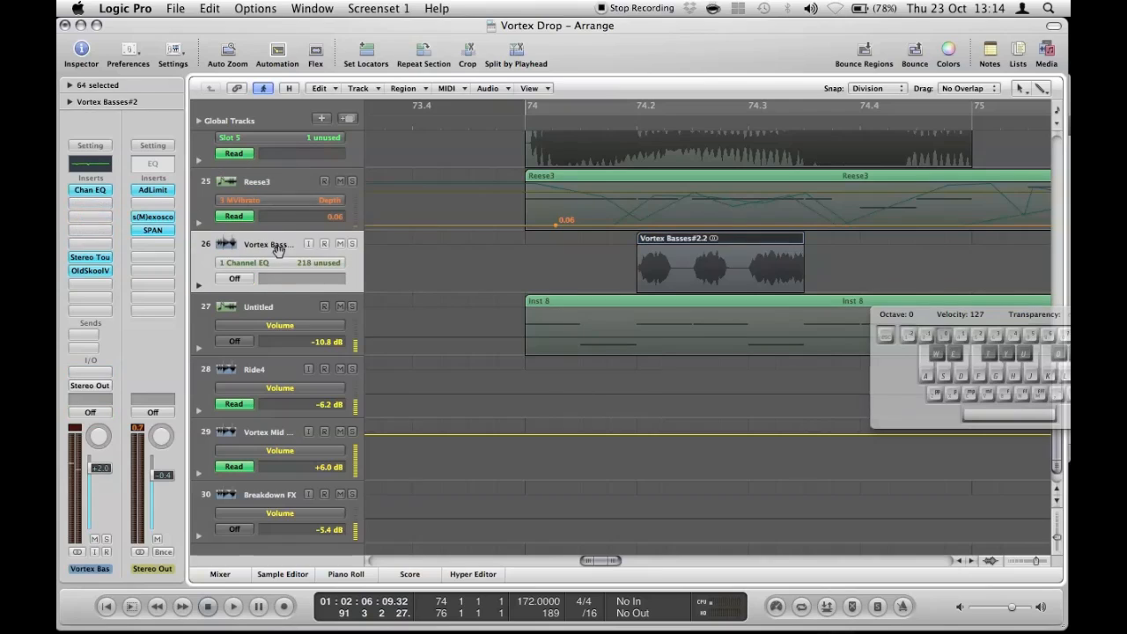
left_click(619, 237)
left_click(755, 239)
left_click(459, 240)
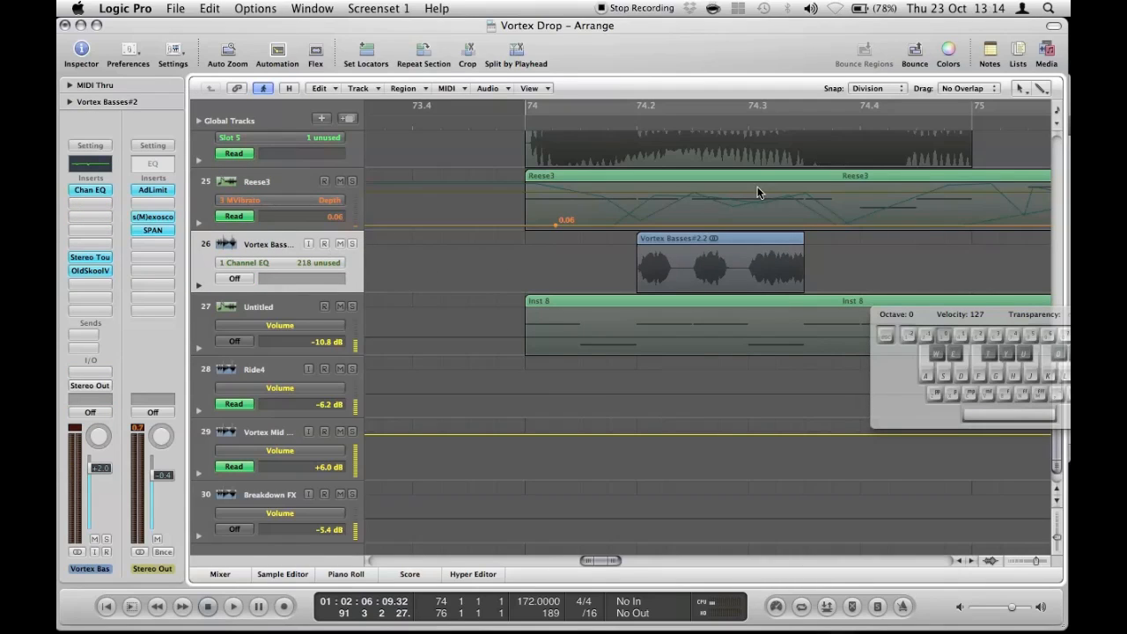
- Hide the Caps Lock Keyboard and the track automation, and zoom the arrangement out to fit bars 74 to 77 and more tracks
key("Caps_Lock")
key("a")
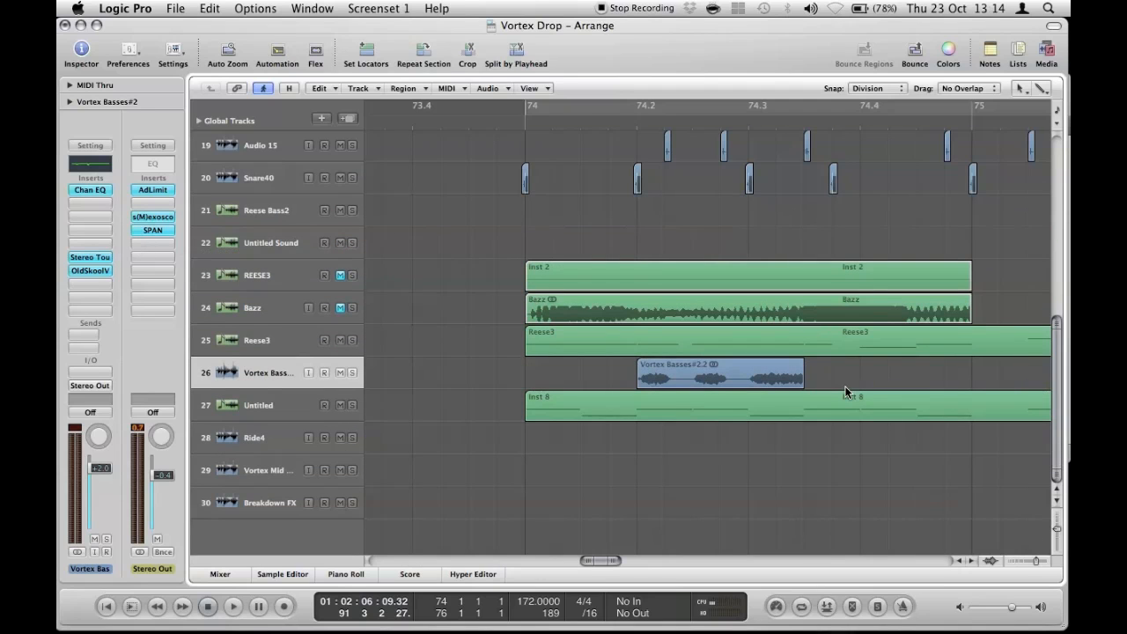
scroll(696, 402, "up", 15)
scroll(696, 405, "left", 5)
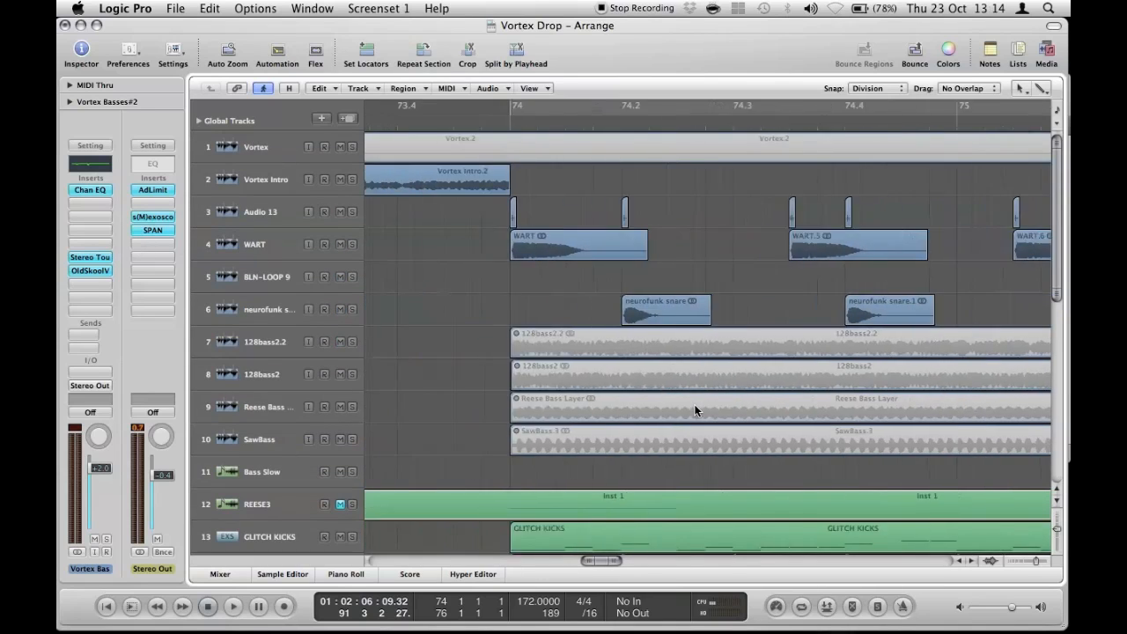
scroll(696, 409, "right", 6)
scroll(696, 410, "down", 8)
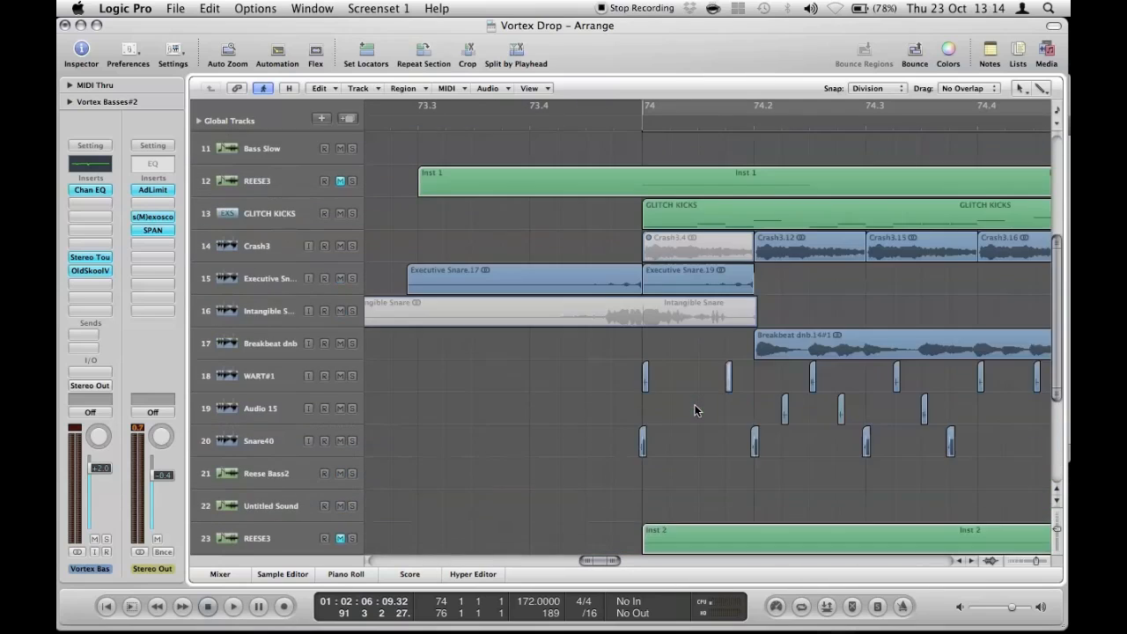
left_click(1017, 561)
left_click(1017, 561)
left_click(1017, 561)
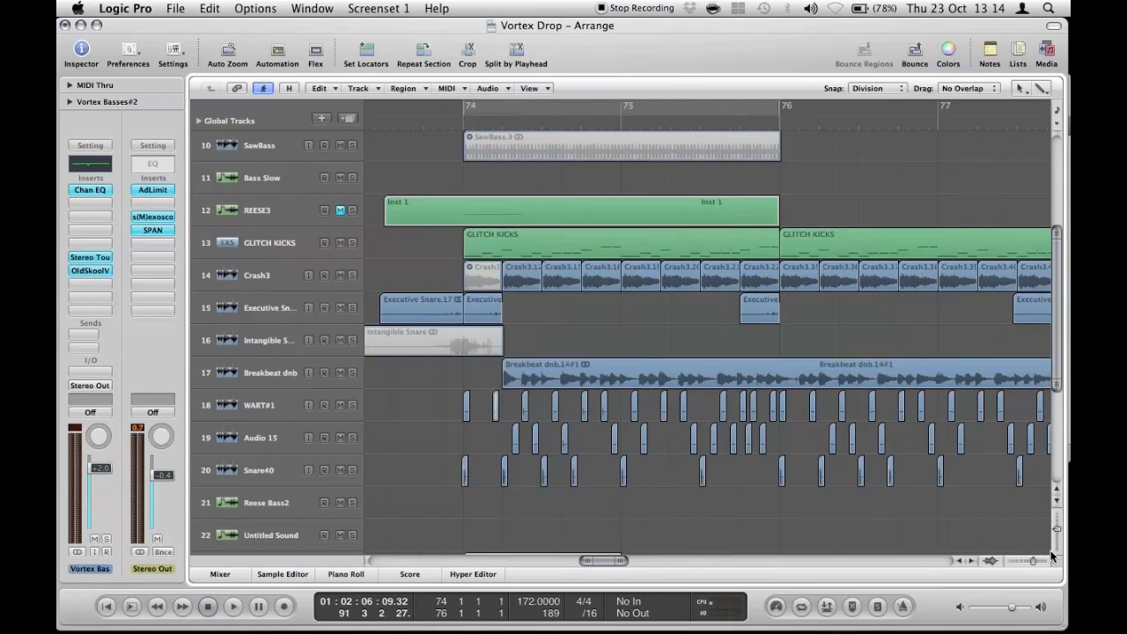
left_click(1059, 519)
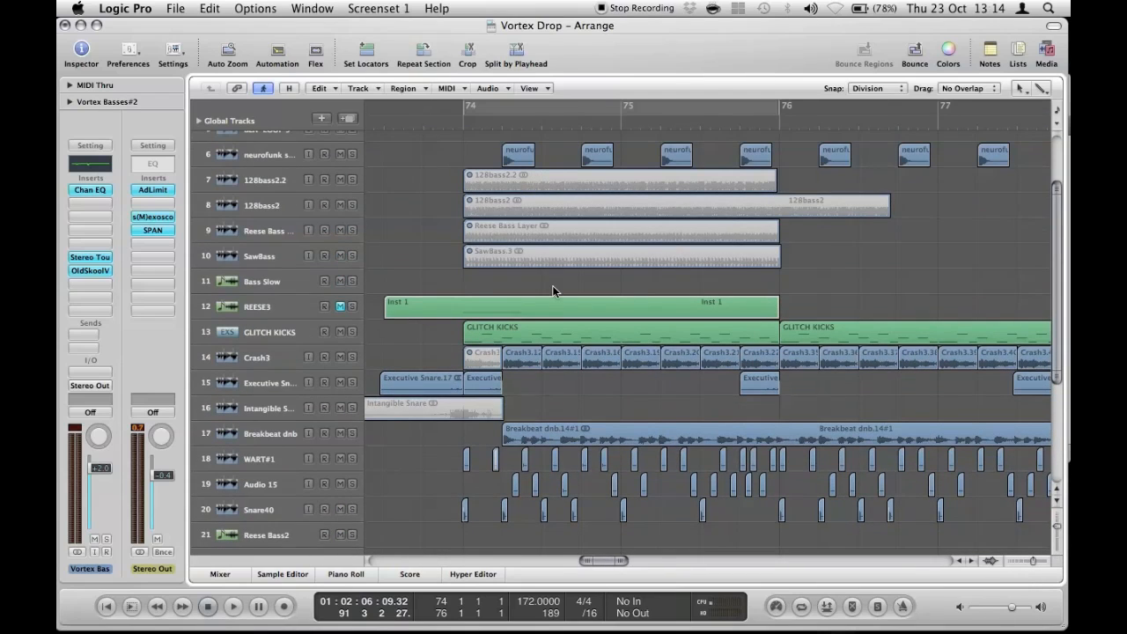
- Play the full drop with all layers through bar 74 and look over the drum and bass tracks
scroll(552, 286, "down", 5)
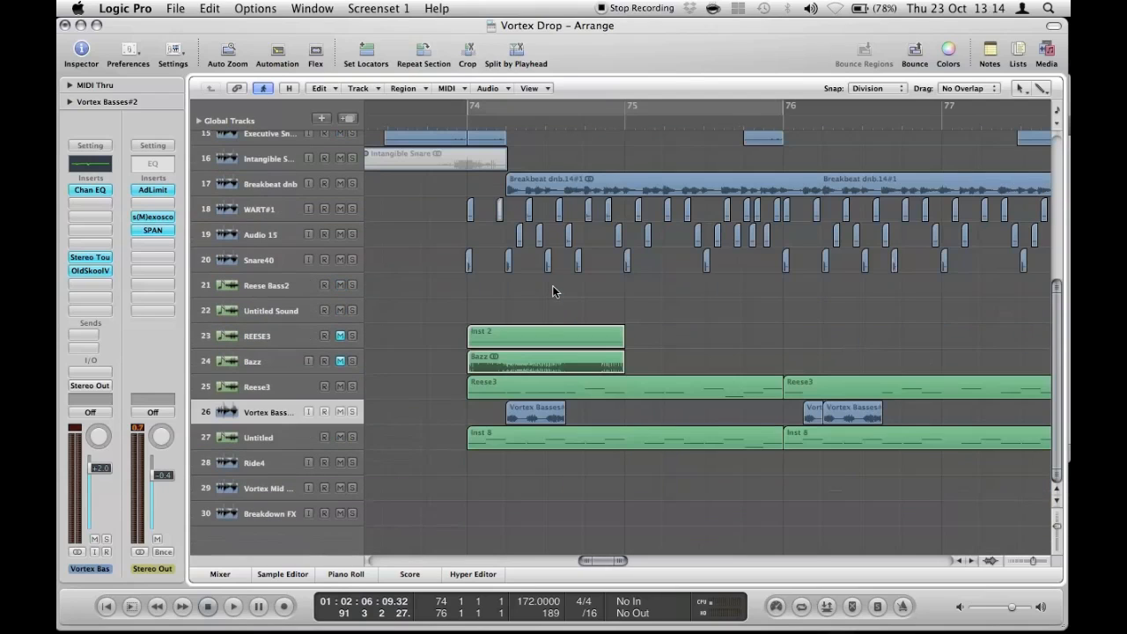
left_click(616, 416)
left_click(501, 123)
key("space")
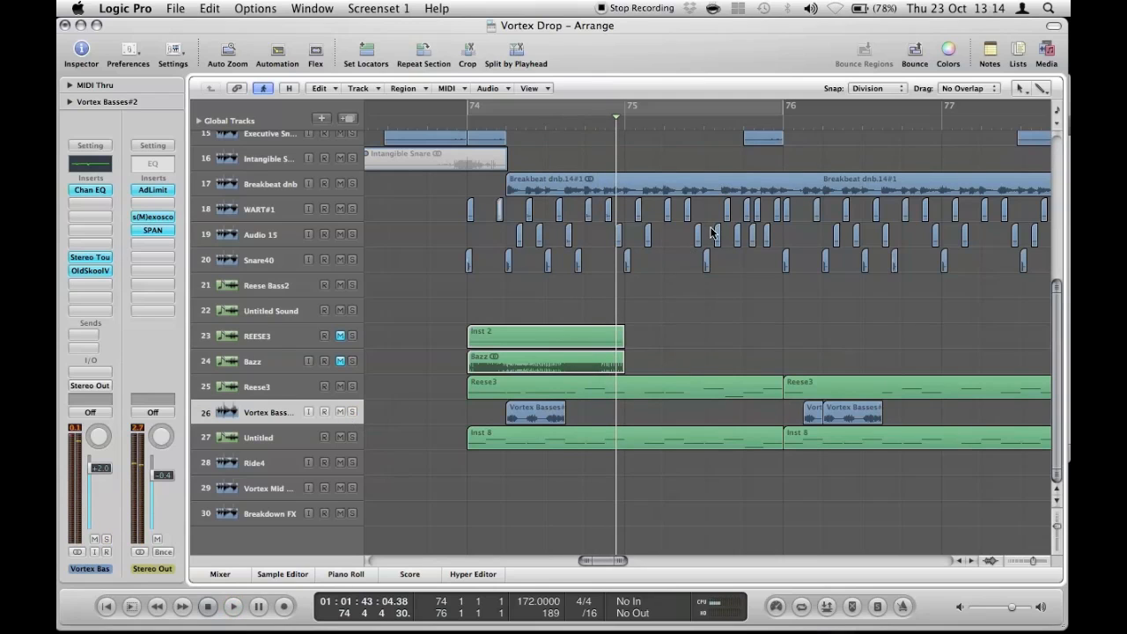
scroll(714, 293, "up", 6)
scroll(714, 293, "left", 4)
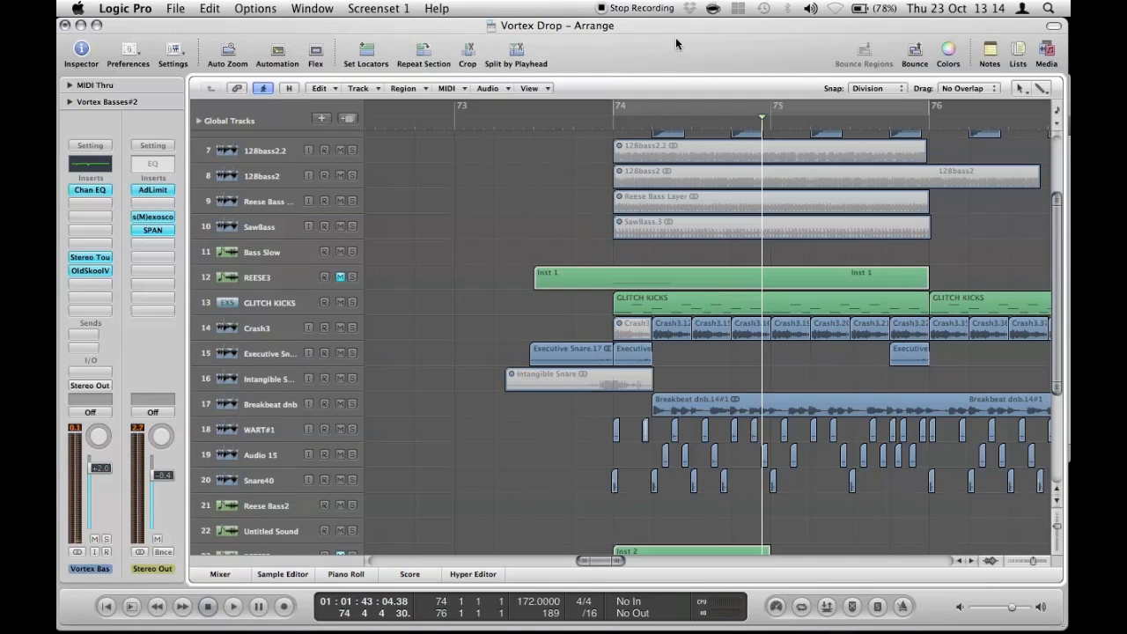